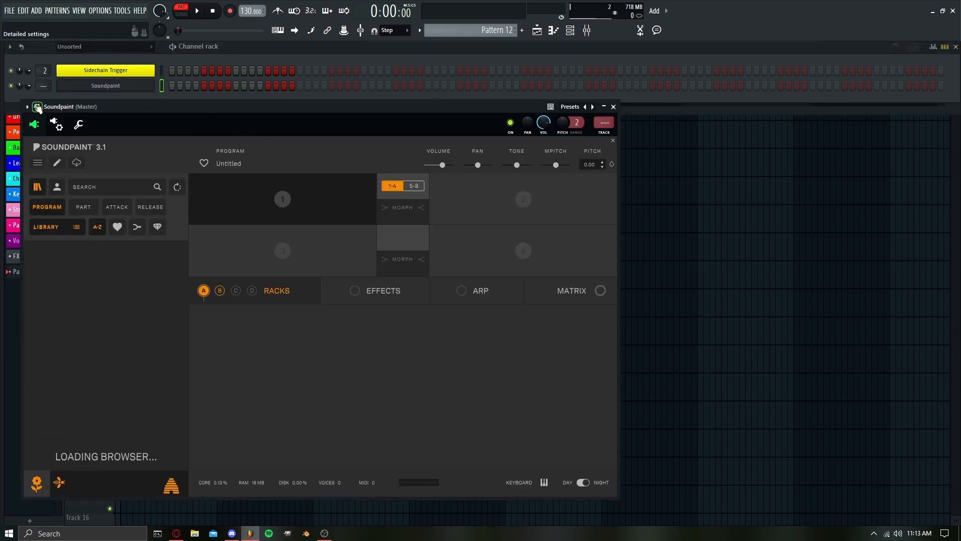
# - Expand the Ambience - Adastra Ambiences category in the Soundpaint library and switch the browser from programs to parts
pyautogui.moveTo(58, 107); pyautogui.dragTo(245, 109)
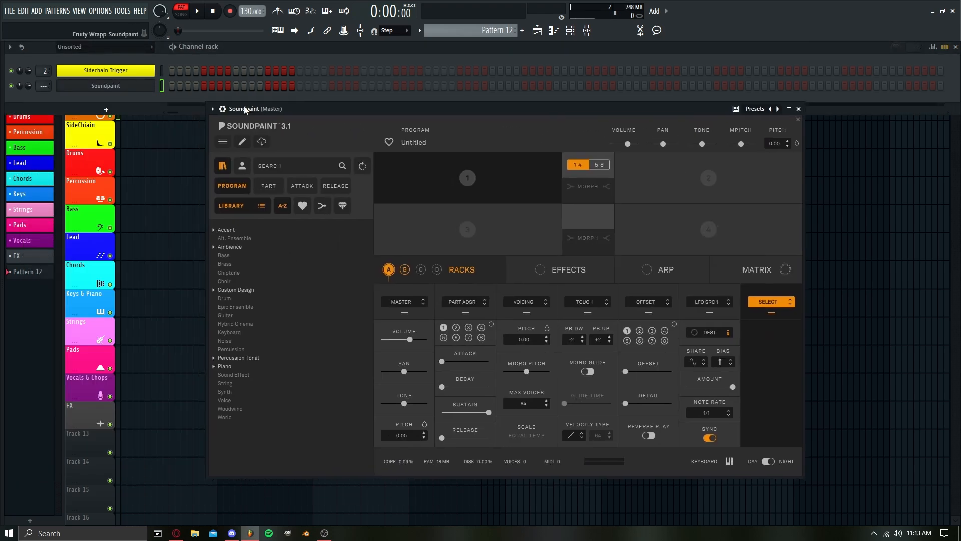
pyautogui.click(215, 247)
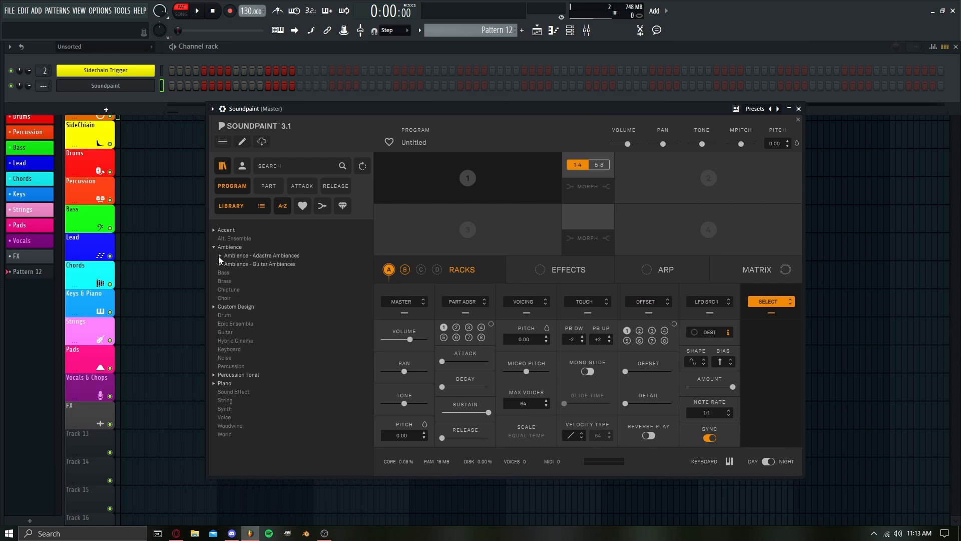
pyautogui.click(219, 256)
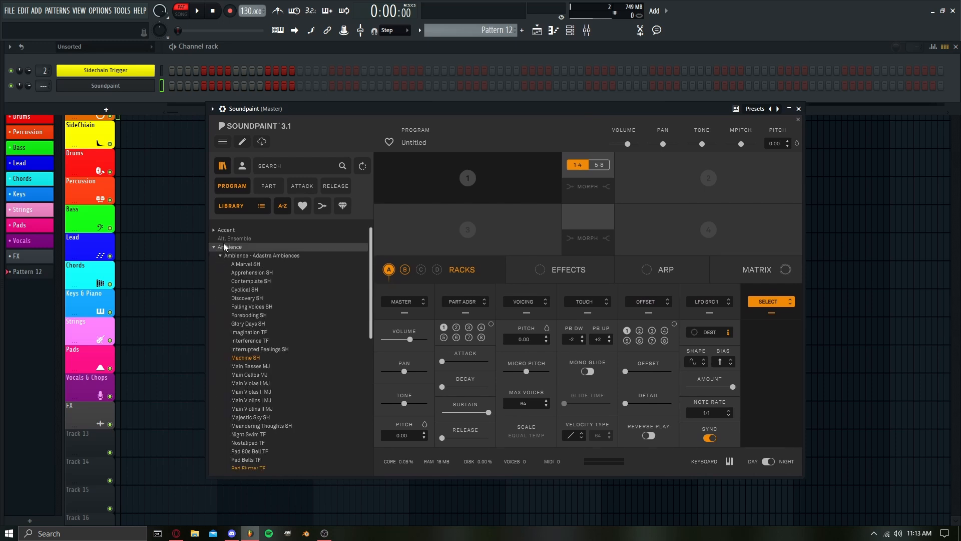
pyautogui.click(264, 187)
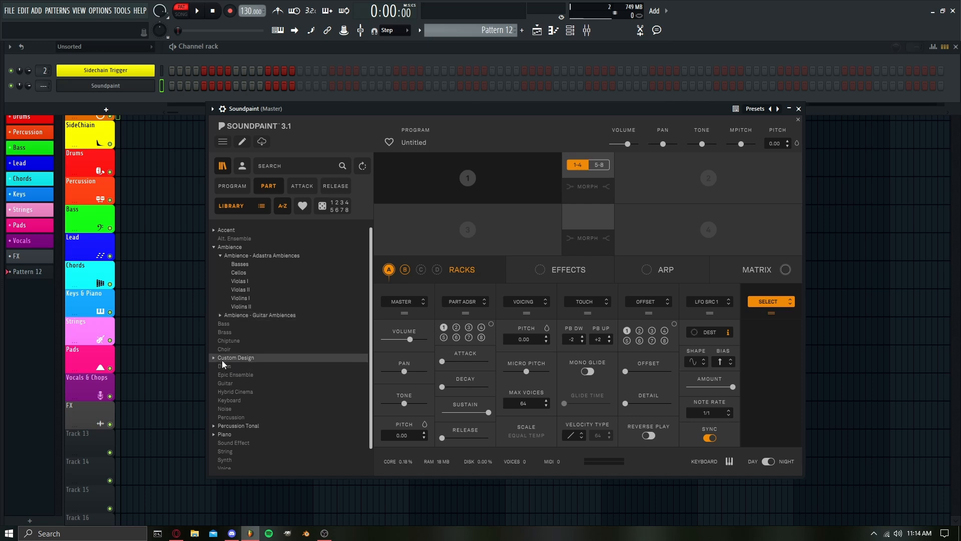
# - Load the Piano - 1928 Vintage Grand Steinway Sustain part into slot 1 and raise the program's master volume
pyautogui.click(213, 434)
pyautogui.scroll(-1, 221, 433)
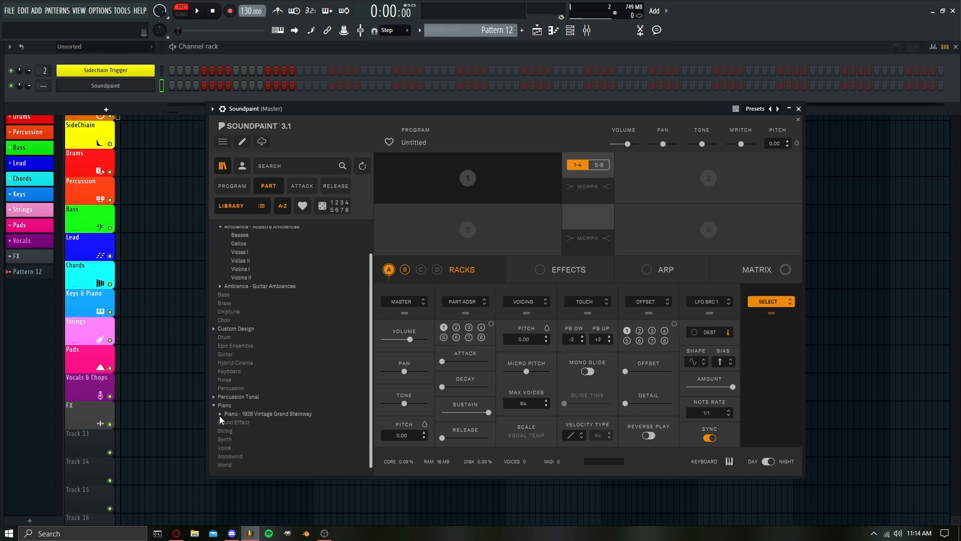
pyautogui.click(220, 414)
pyautogui.scroll(-1, 246, 410)
pyautogui.moveTo(252, 404); pyautogui.dragTo(468, 180)
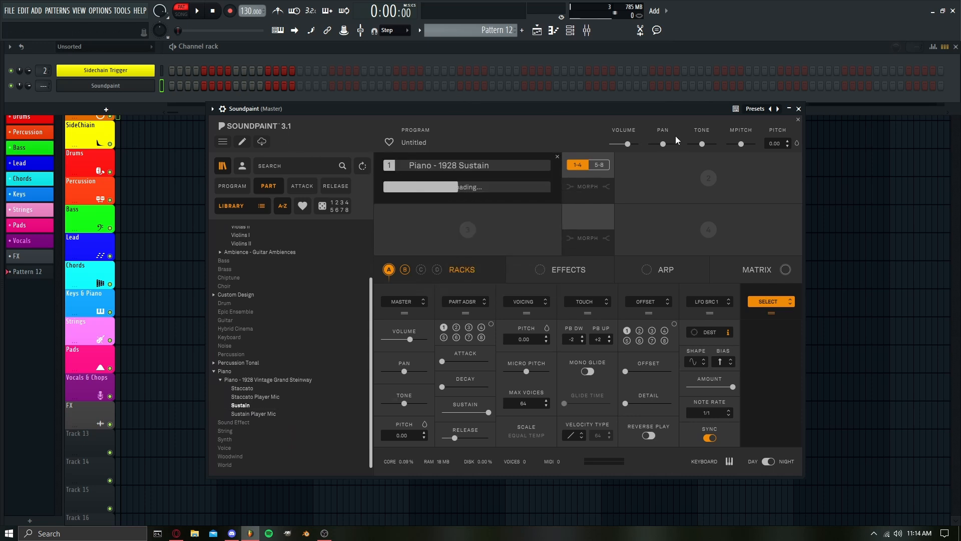
pyautogui.moveTo(629, 144); pyautogui.dragTo(642, 145)
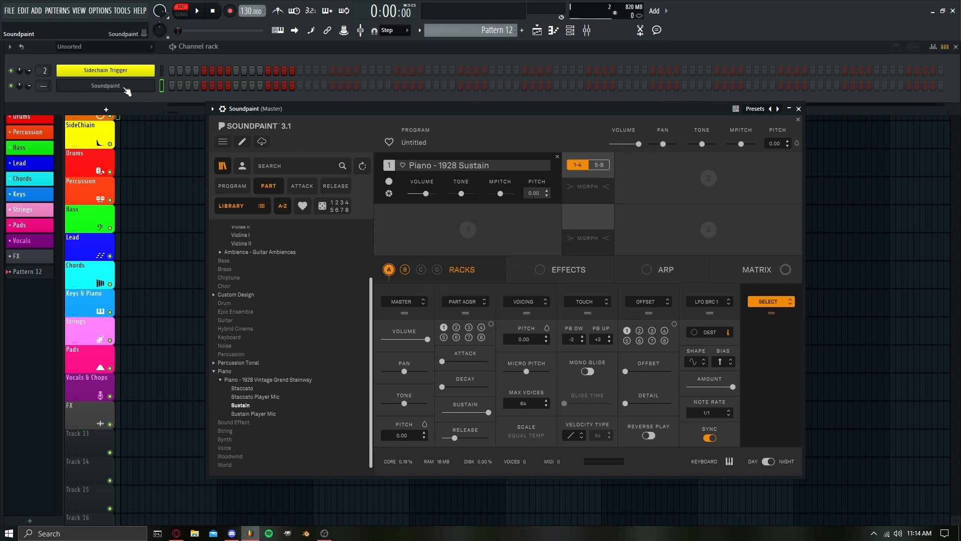
# - Draw a one-bar chord of C4, A4, E5 and B5 in the Soundpaint channel's piano roll and audition it
pyautogui.rightClick(133, 91)
pyautogui.click(178, 84)
pyautogui.click(86, 252)
pyautogui.moveTo(86, 254); pyautogui.dragTo(42, 254)
pyautogui.click(57, 210)
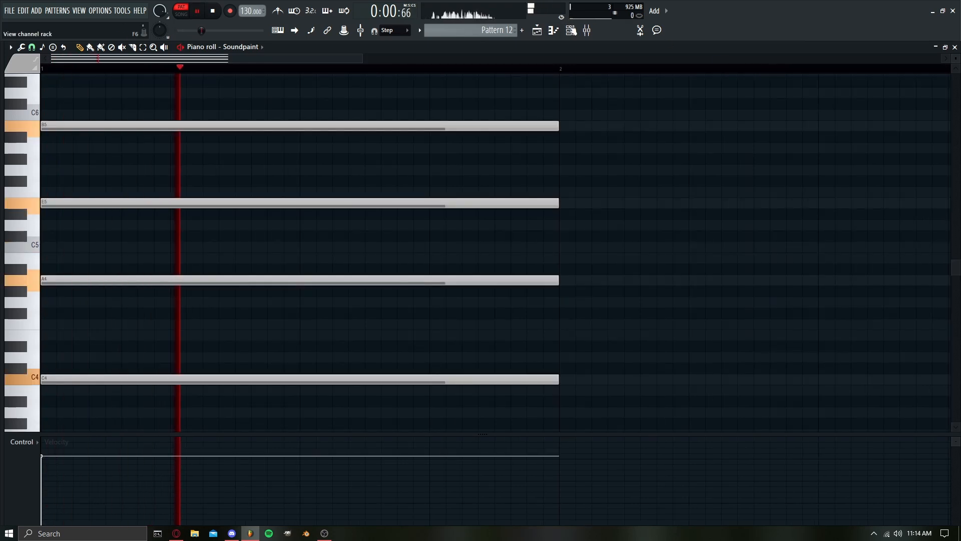
pyautogui.press('F6')
pyautogui.press('space')
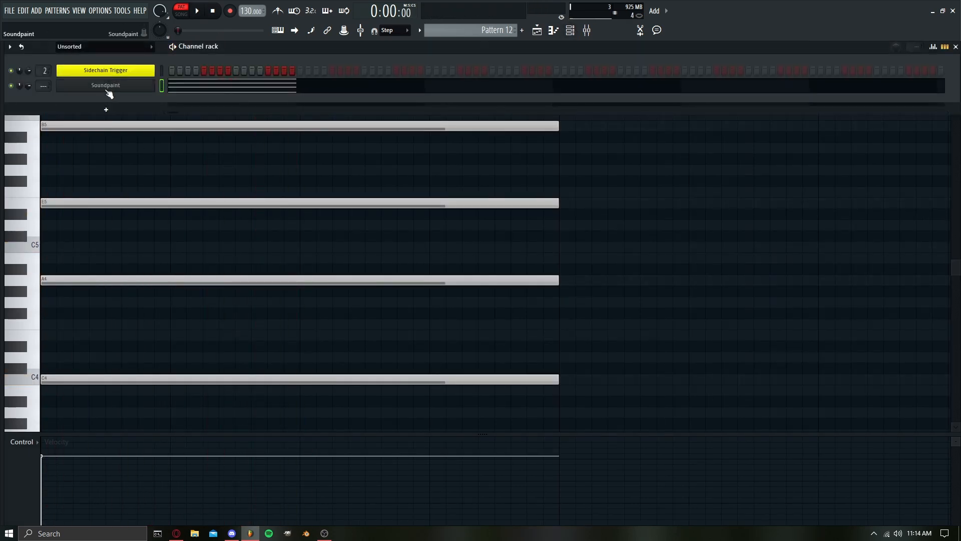
# - Load the Adastra Ambiences Violas I part into slot 2 of Soundpaint and lengthen the chord notes to four bars
pyautogui.click(106, 86)
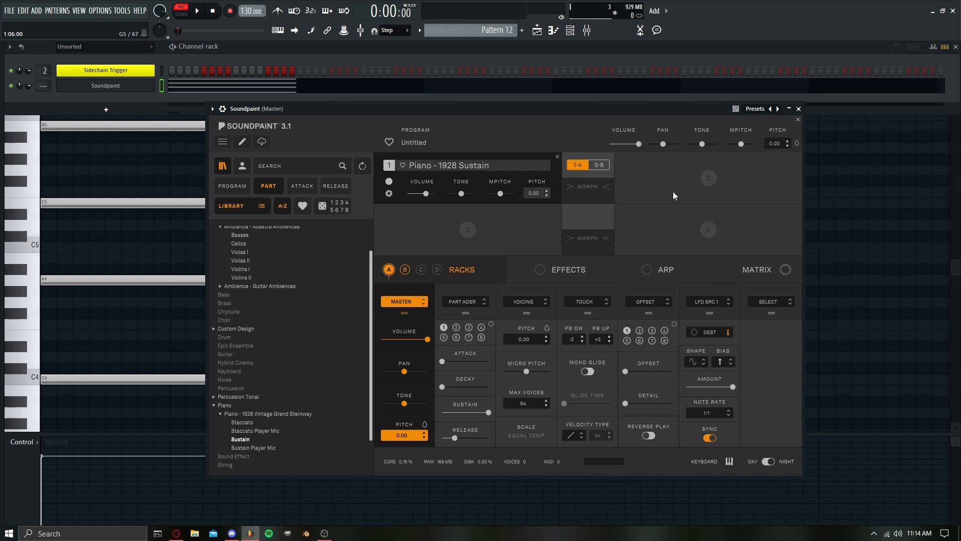
pyautogui.click(214, 405)
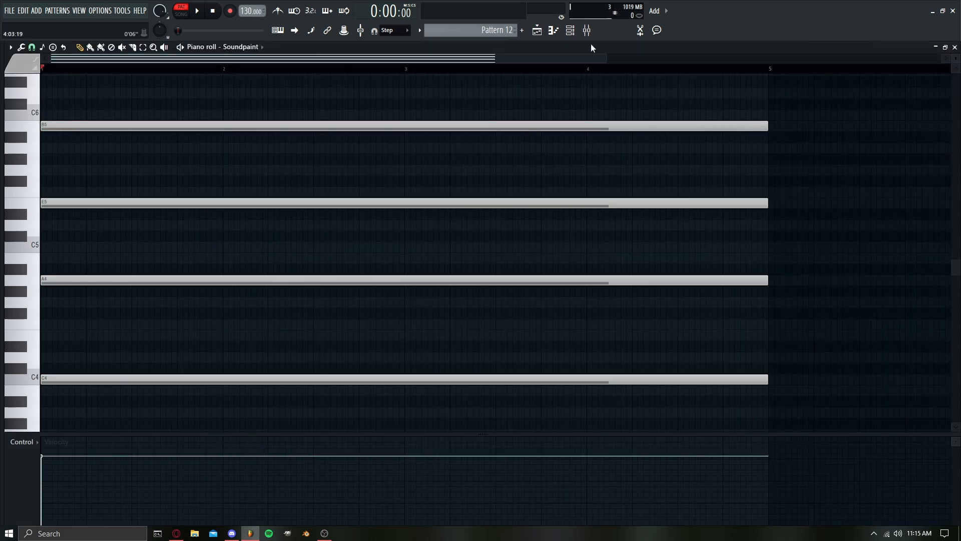
pyautogui.press('F6')
pyautogui.click(149, 89)
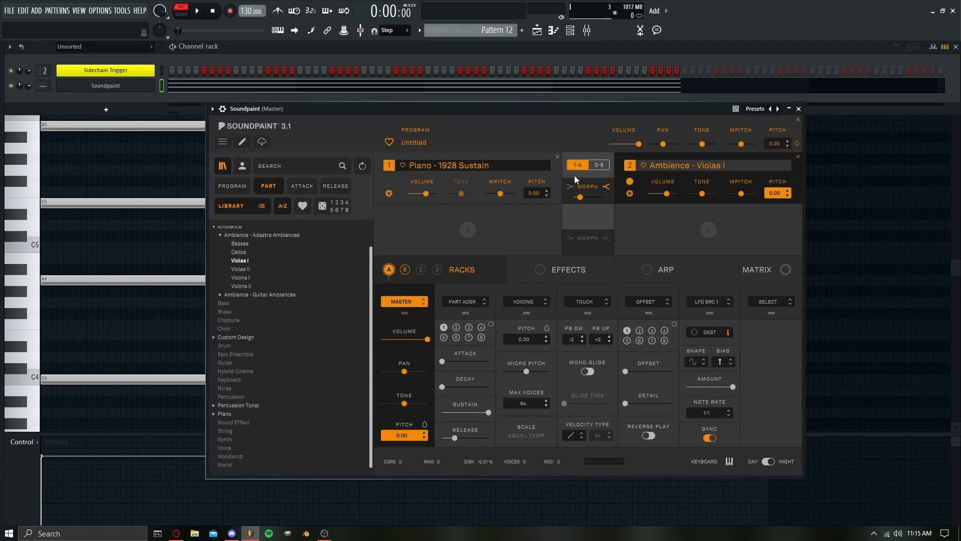
# - Enable Soundpaint's effects and load Delay SCAT (Vintage Scatter Delay) into the first effect slot
pyautogui.click(540, 271)
pyautogui.click(404, 302)
pyautogui.moveTo(419, 335)
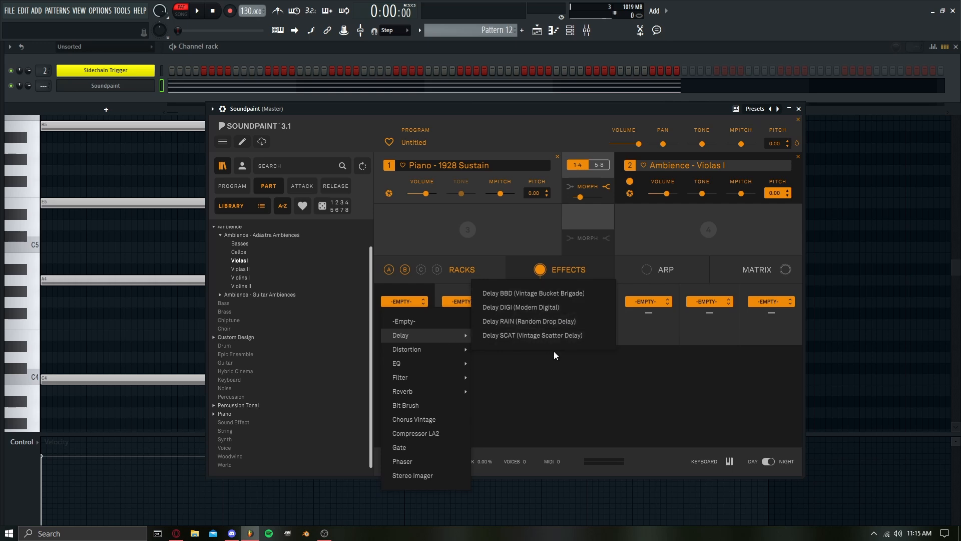
pyautogui.click(519, 340)
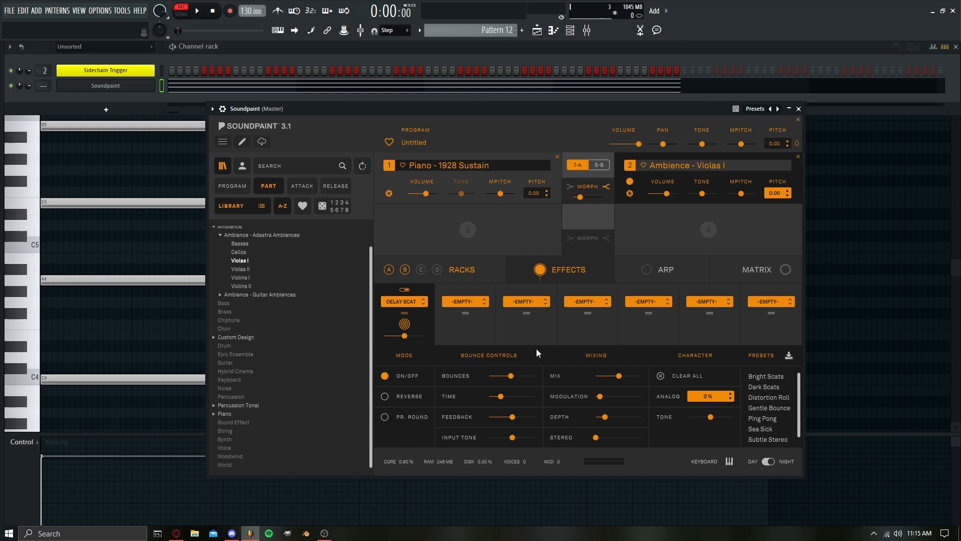
# - Play the pattern while setting the scatter delay's bounces to 4 and raising its time and feedback
pyautogui.press('space')
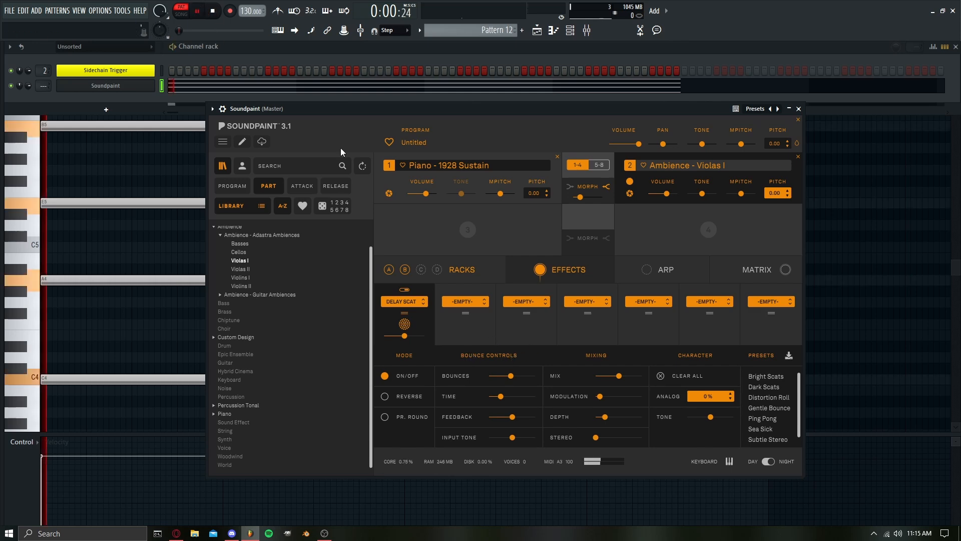
pyautogui.moveTo(511, 376); pyautogui.dragTo(506, 378)
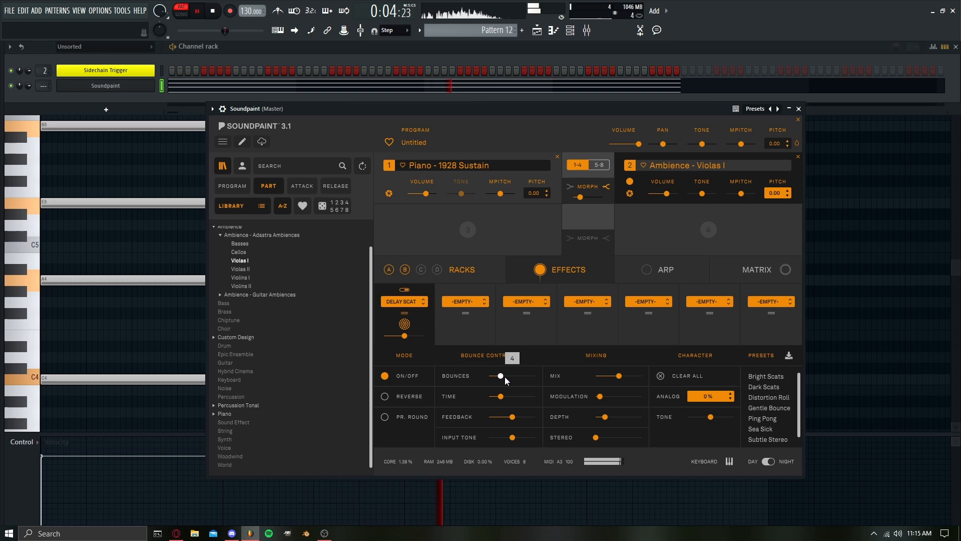
pyautogui.moveTo(511, 415)
pyautogui.mouseDown()
pyautogui.moveTo(519, 416)
pyautogui.moveTo(496, 398)
pyautogui.moveTo(516, 400)
pyautogui.mouseUp()
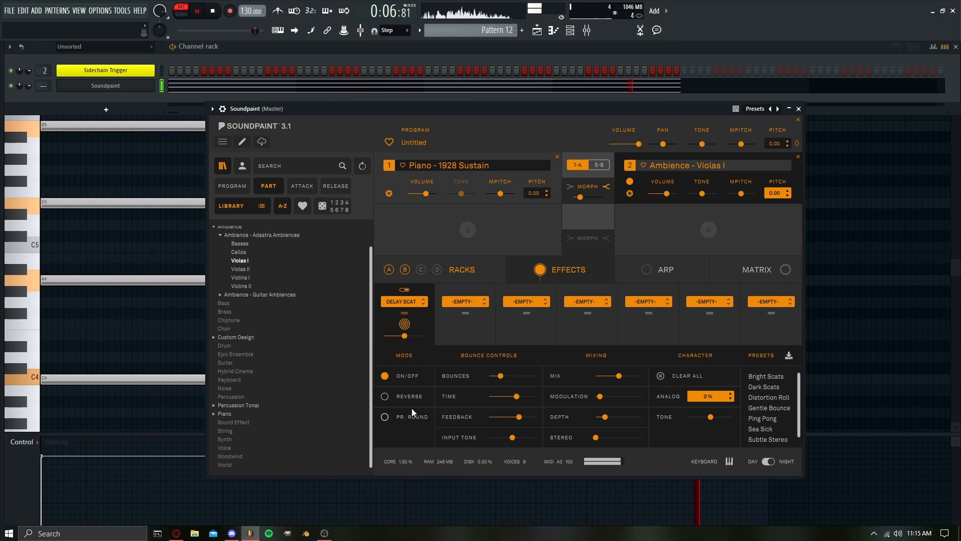
# - Replace the scatter delay with Delay RAIN (Random Drop Delay), raise its feedback and shorten its delay time
pyautogui.click(418, 303)
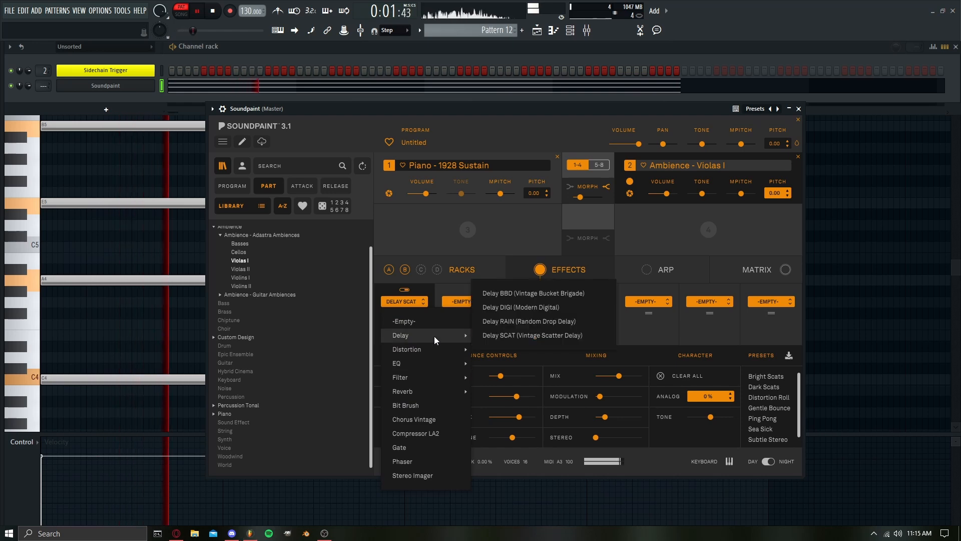
pyautogui.click(512, 321)
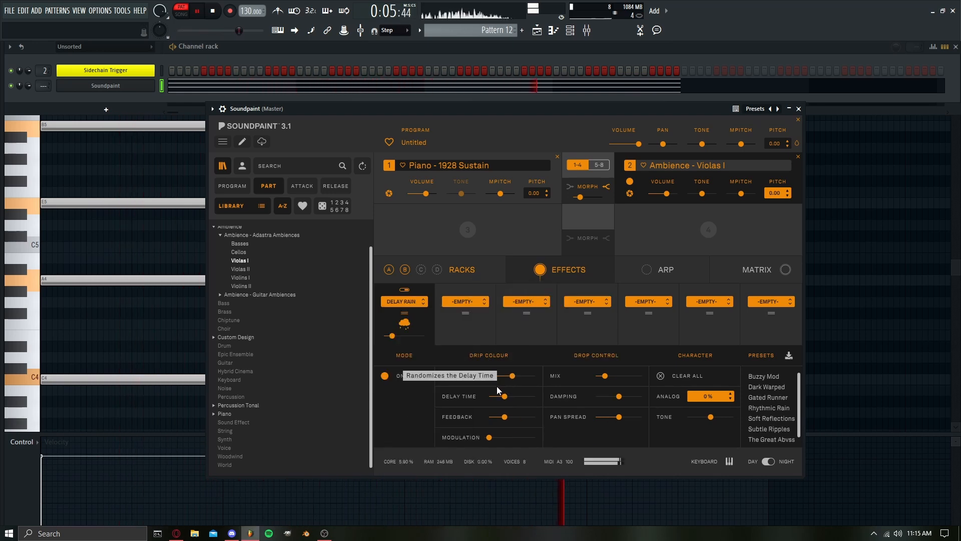
pyautogui.moveTo(503, 417); pyautogui.dragTo(499, 397)
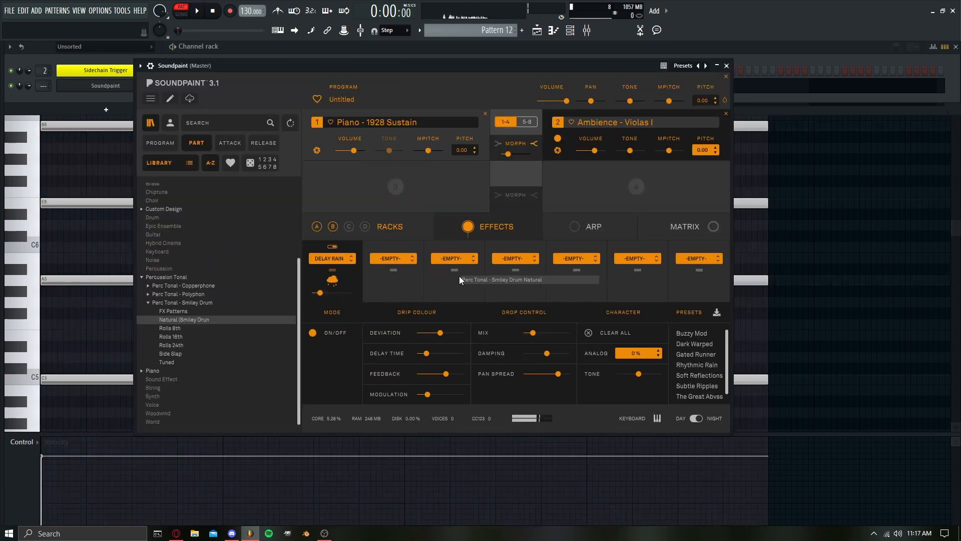
# - Load Perc Tonal - Smiley Drum Natural into slot 3 and the Piano - 1928 Sustain part into slot 4
pyautogui.moveTo(459, 276); pyautogui.dragTo(418, 189)
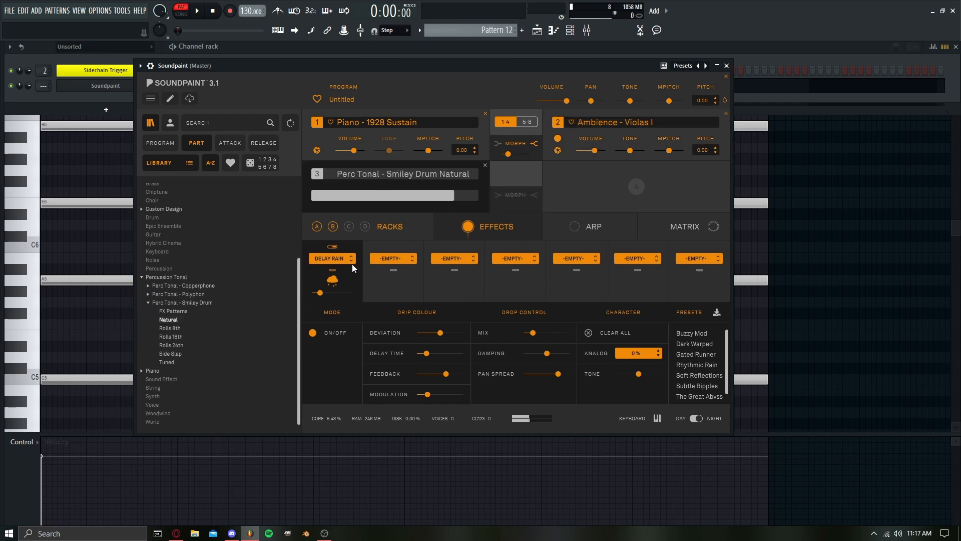
pyautogui.click(142, 277)
pyautogui.click(142, 371)
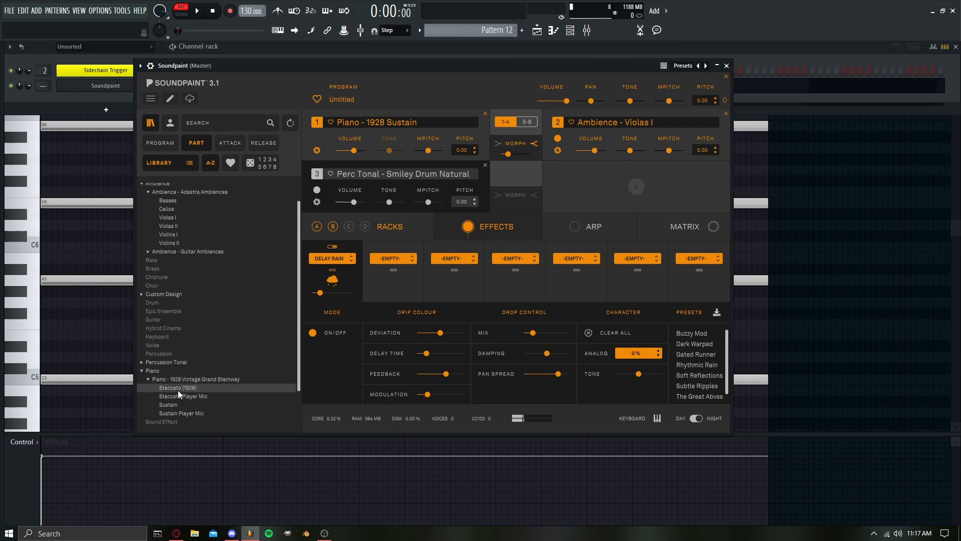
pyautogui.moveTo(173, 405); pyautogui.dragTo(627, 184)
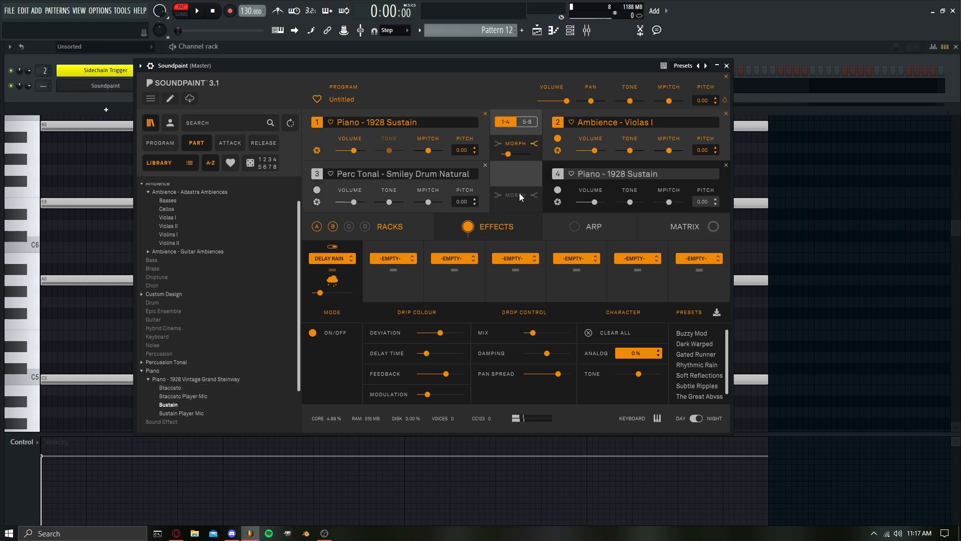
# - Audition the morph blend between slots 3 and 4, and remove the Smiley Drum part from slot 3
pyautogui.press('space')
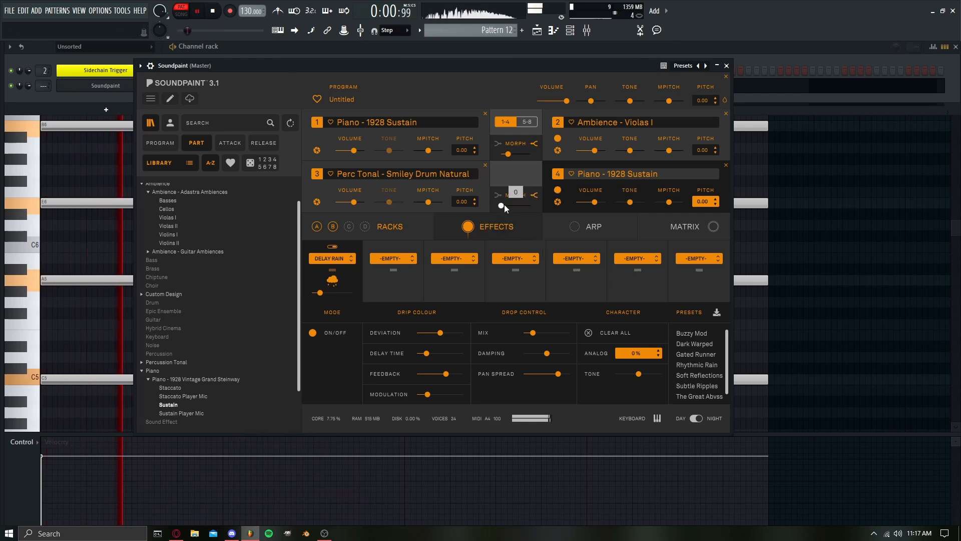
pyautogui.moveTo(503, 205); pyautogui.dragTo(514, 208)
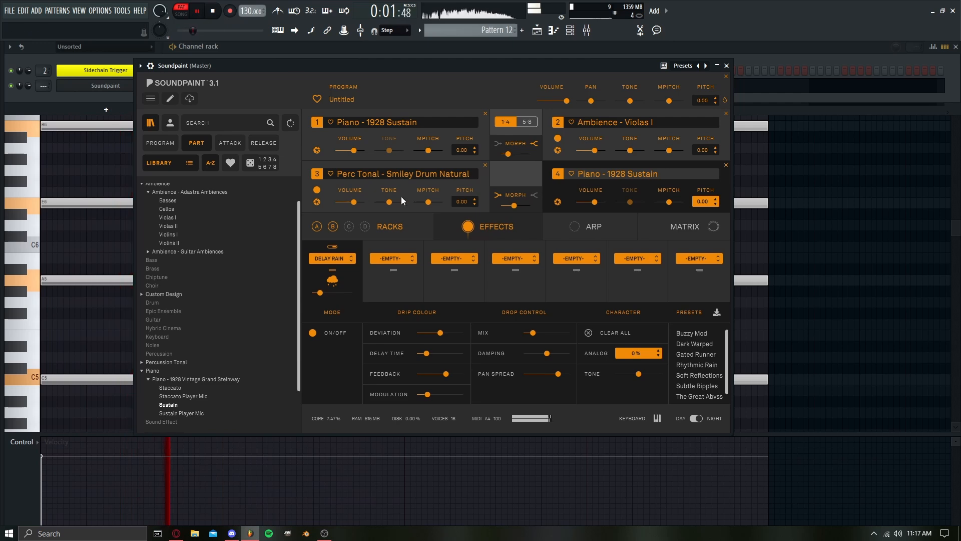
pyautogui.click(484, 165)
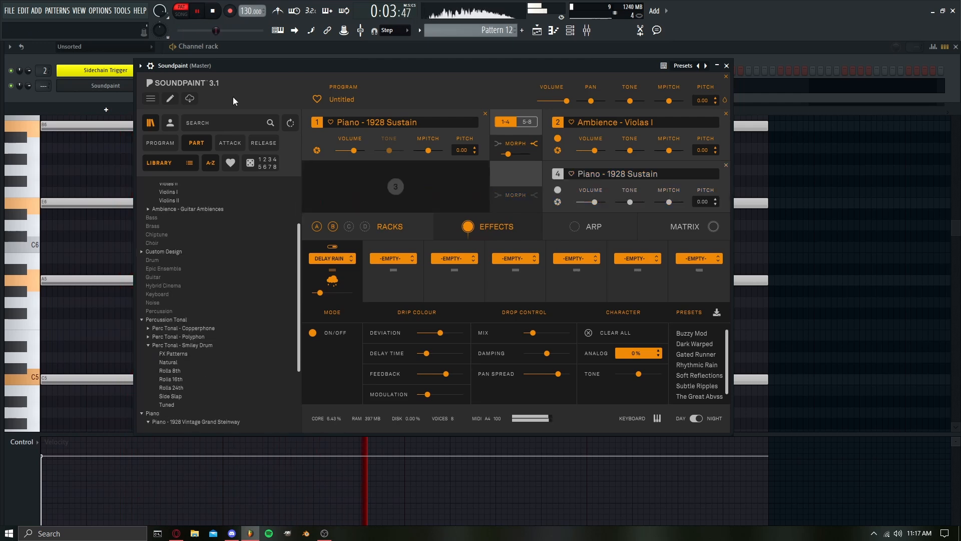
pyautogui.click(213, 11)
# - Load Perc Tonal - Polyphon Hits into slot 3 and Ambience - Violas I, pitched +12.00, into slot 4
pyautogui.click(1, 302)
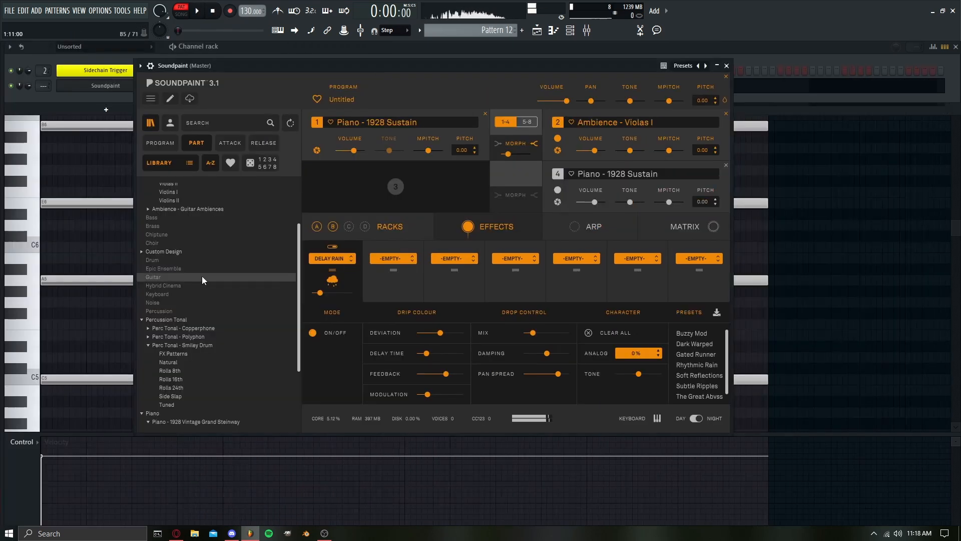
pyautogui.click(150, 345)
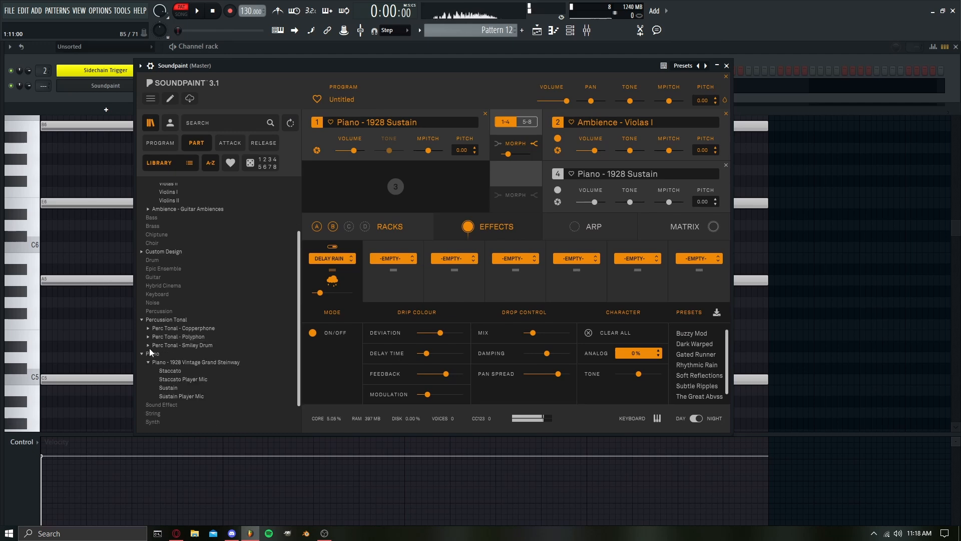
pyautogui.click(149, 336)
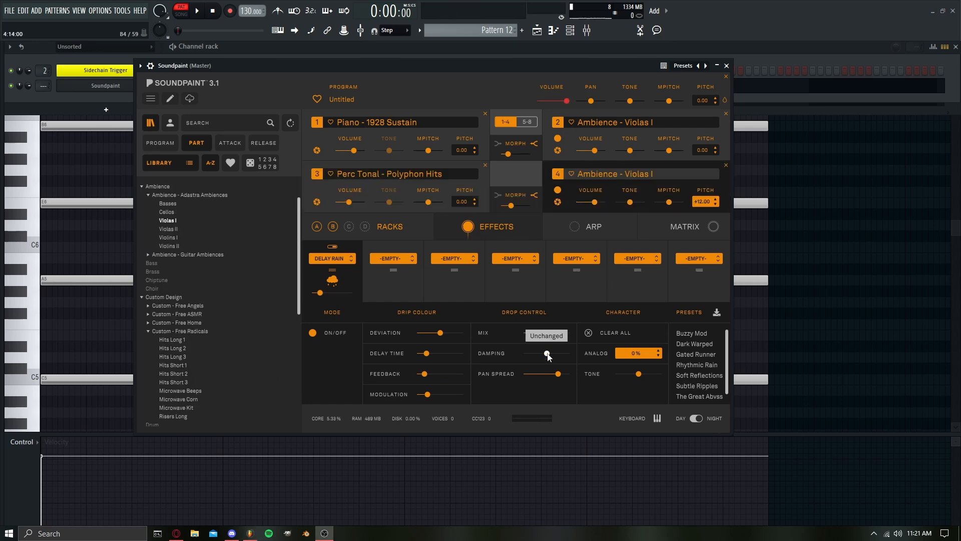
# - Play back the chord pattern to hear the four layered parts through Delay RAIN
pyautogui.moveTo(535, 333)
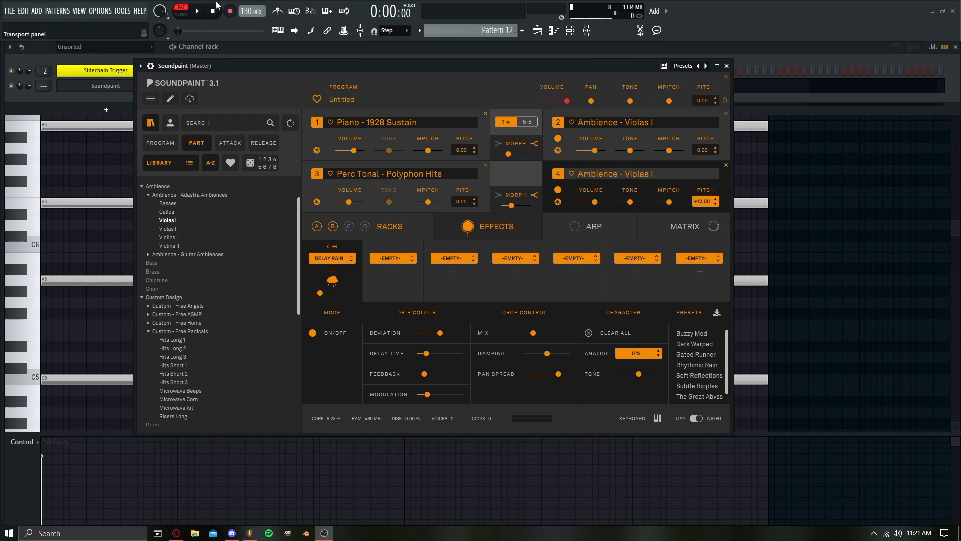
pyautogui.press('space')
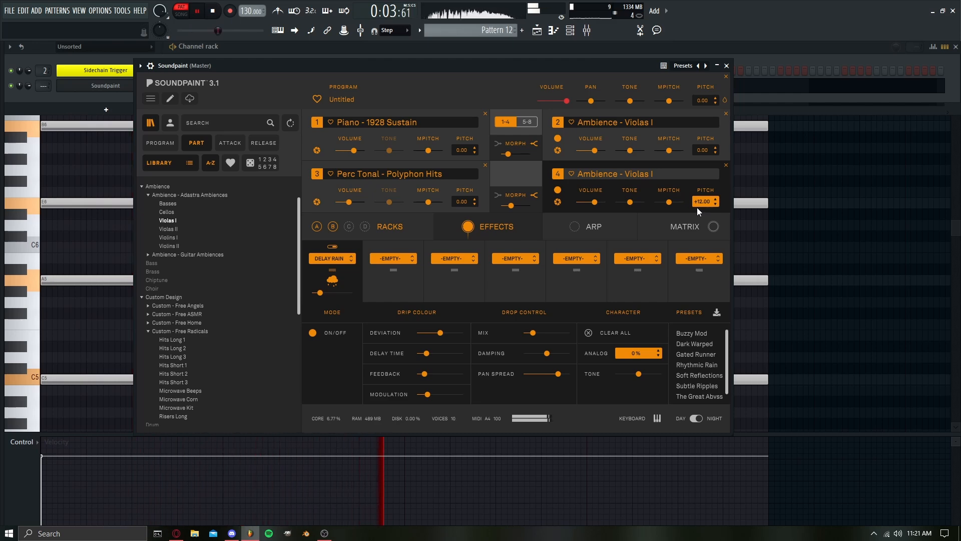
pyautogui.click(212, 11)
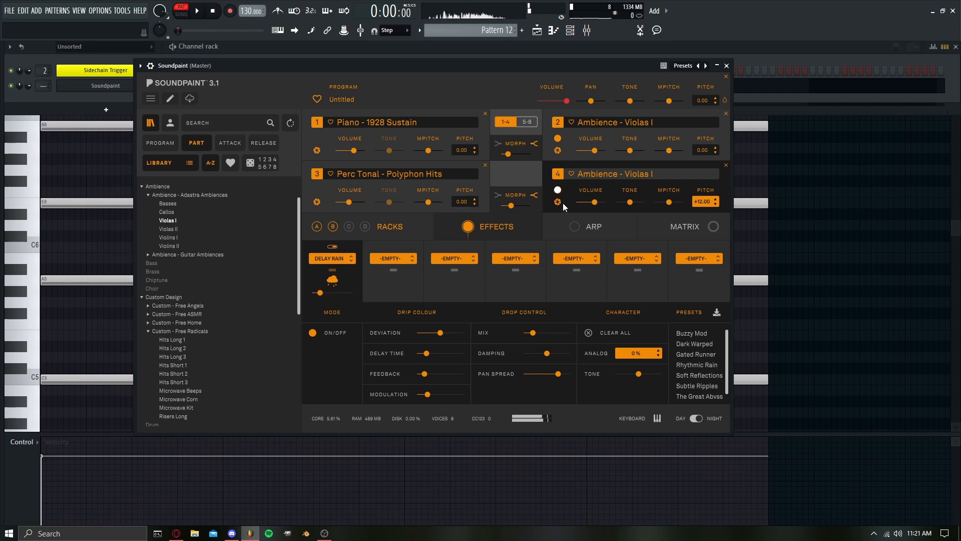
# - Set the Polyphon Hits part's pitch to +7.00 and adjust its morph with slot 4 to about 64 during playback
pyautogui.moveTo(464, 203); pyautogui.dragTo(467, 183)
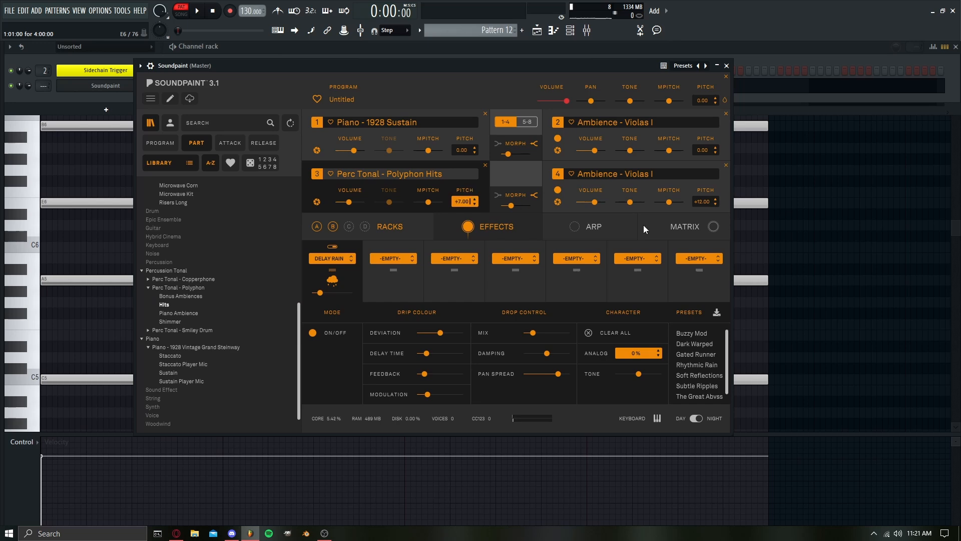
pyautogui.click(195, 11)
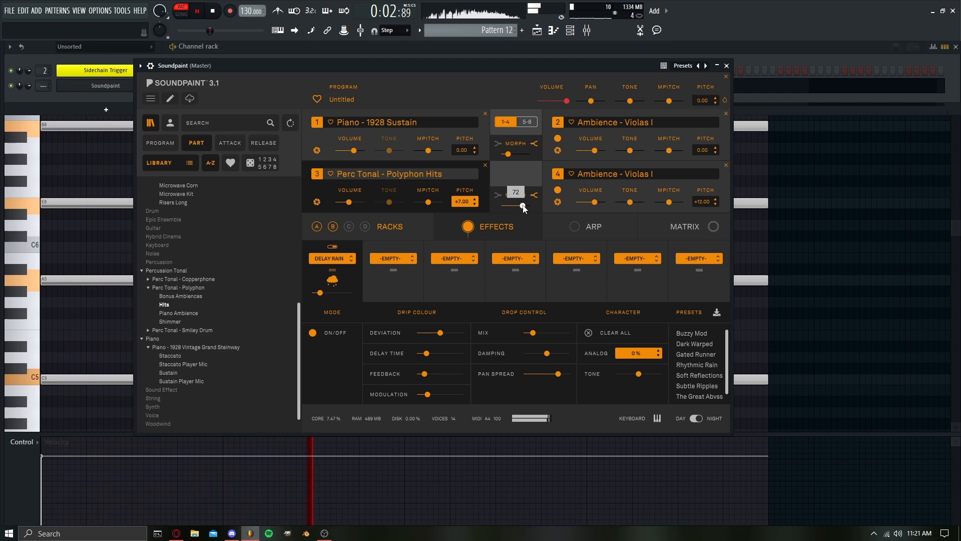
pyautogui.moveTo(514, 205); pyautogui.dragTo(506, 207)
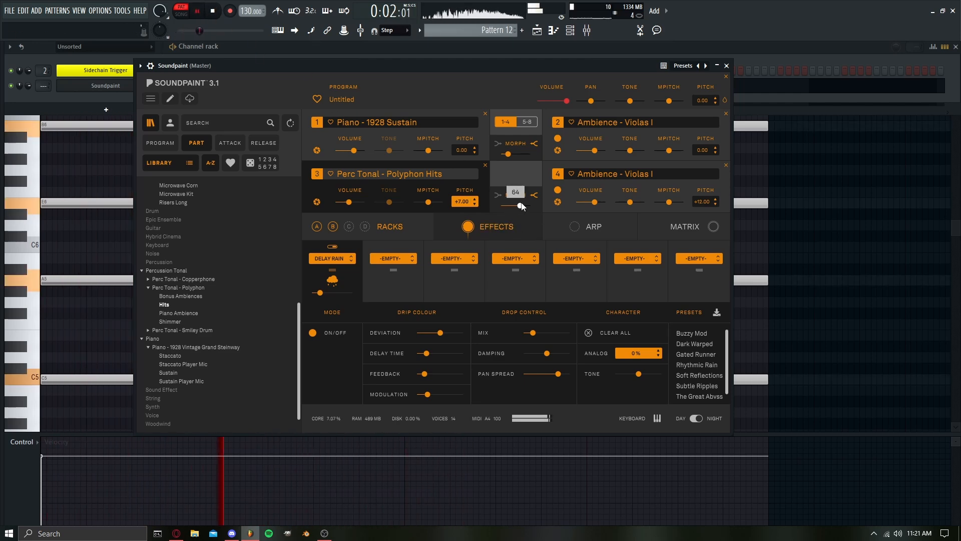
# - Raise the morph between slots 3 and 4 slightly, play back the chord pattern and stop it
pyautogui.moveTo(506, 205); pyautogui.dragTo(523, 205)
pyautogui.click(213, 12)
pyautogui.press('space')
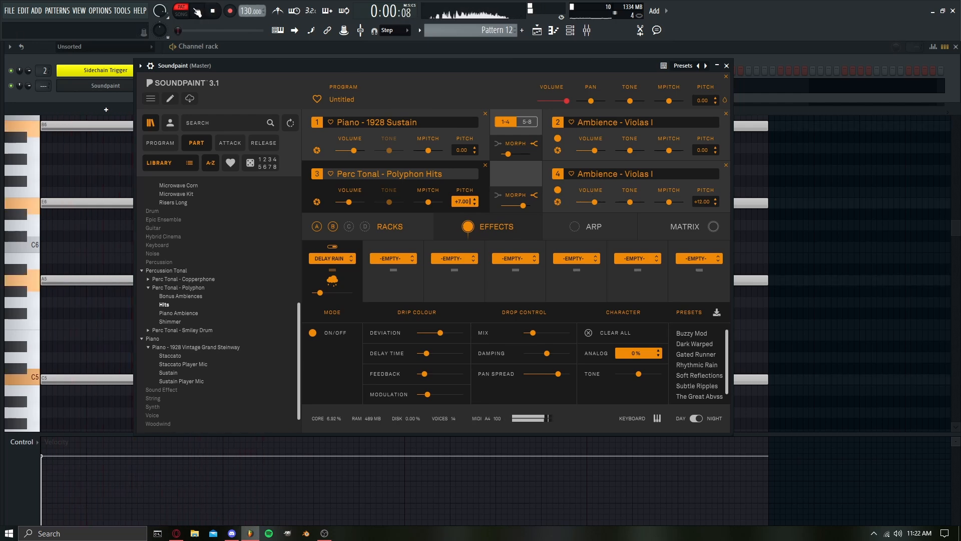
pyautogui.click(215, 12)
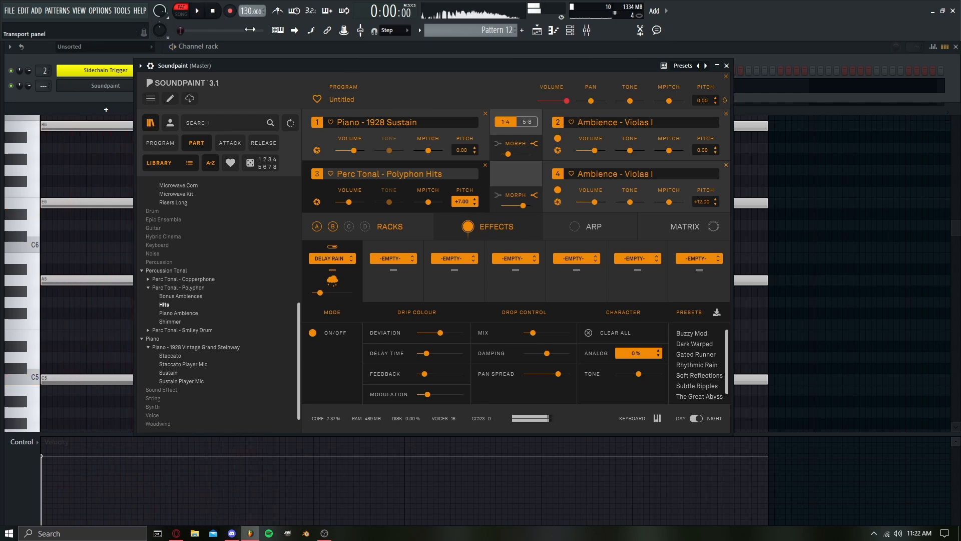
# - Try the Piano - 1928 Sustain part at pitch +7.00 during playback of the chord pattern
pyautogui.click(465, 149)
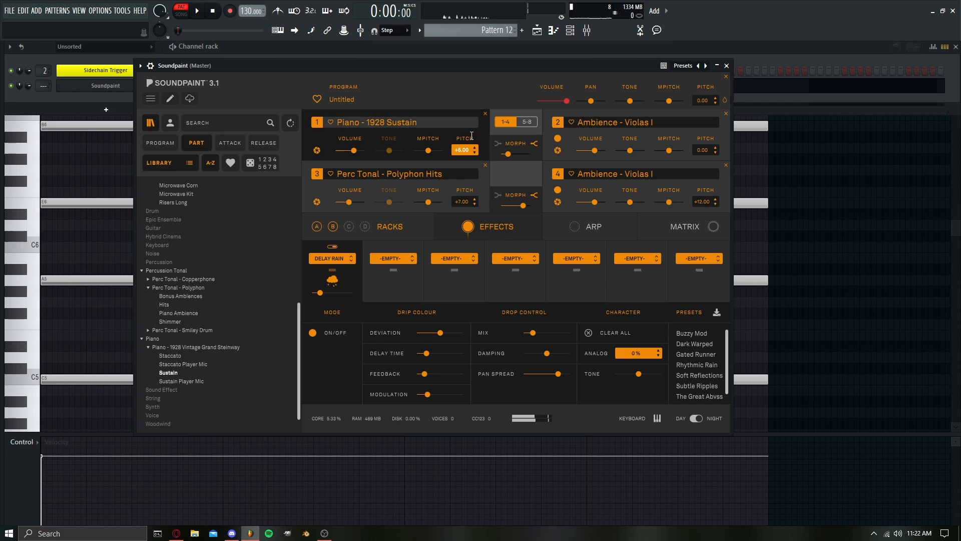
pyautogui.click(195, 10)
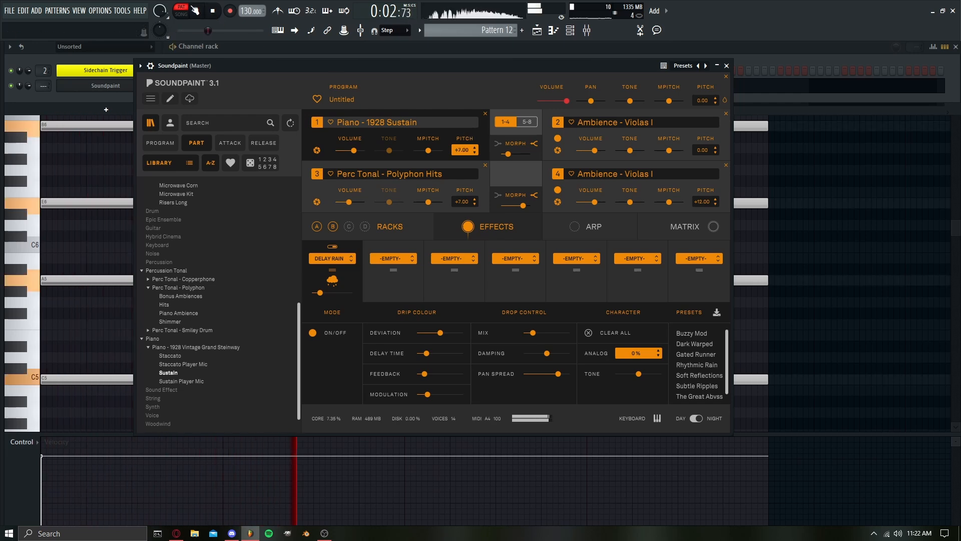
pyautogui.click(200, 11)
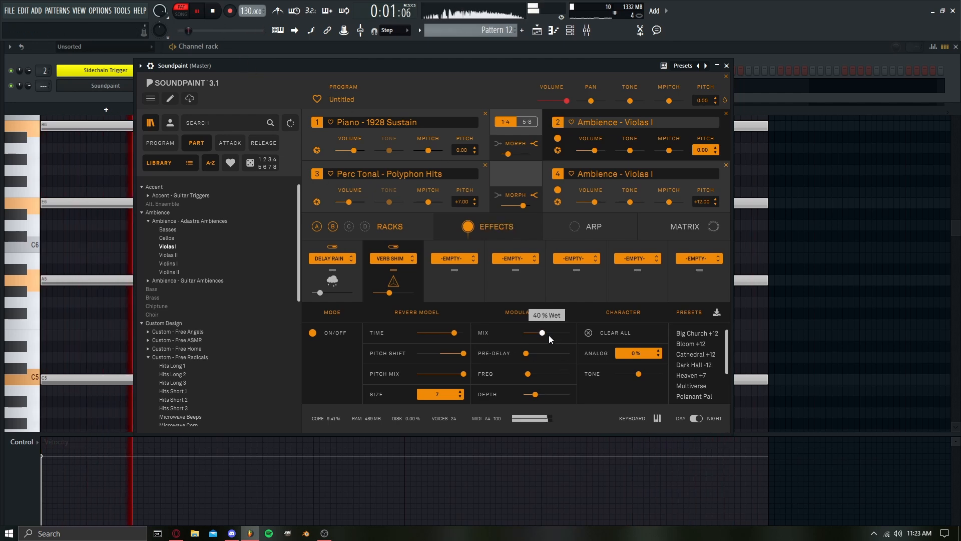
# - Lower the VERB SHIM mix below 40%, raise its tone and set its reverb size to 8
pyautogui.moveTo(542, 332); pyautogui.dragTo(535, 333)
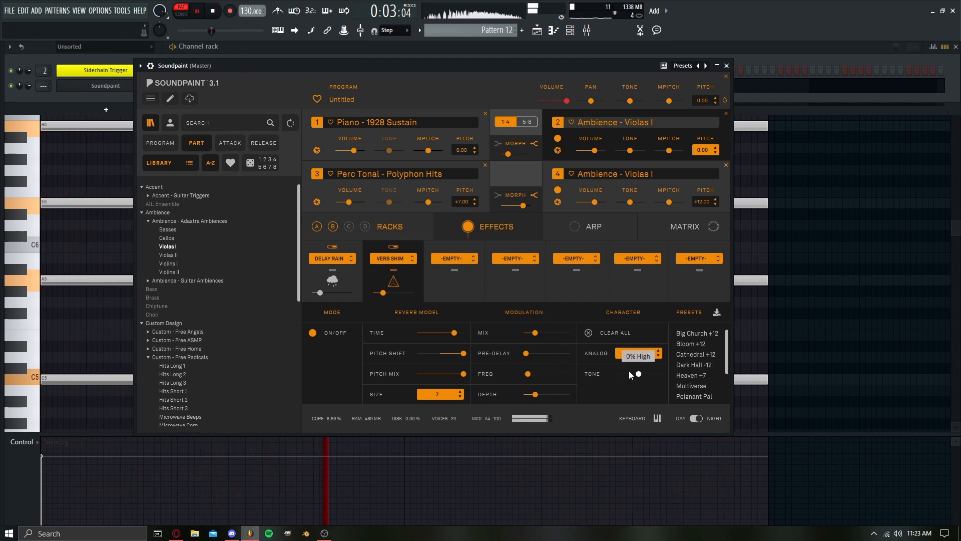
pyautogui.moveTo(638, 374)
pyautogui.mouseDown()
pyautogui.moveTo(631, 376)
pyautogui.moveTo(646, 376)
pyautogui.mouseUp()
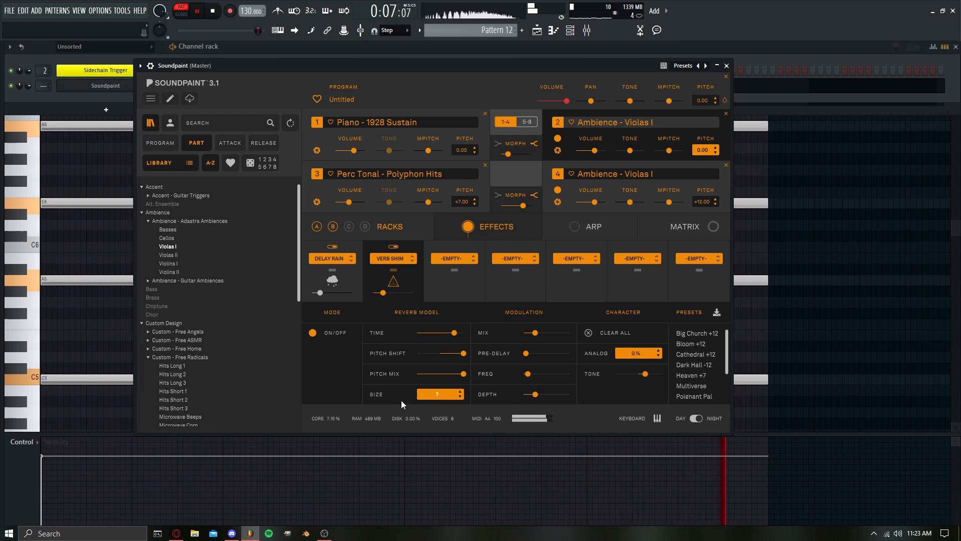
pyautogui.write('0')
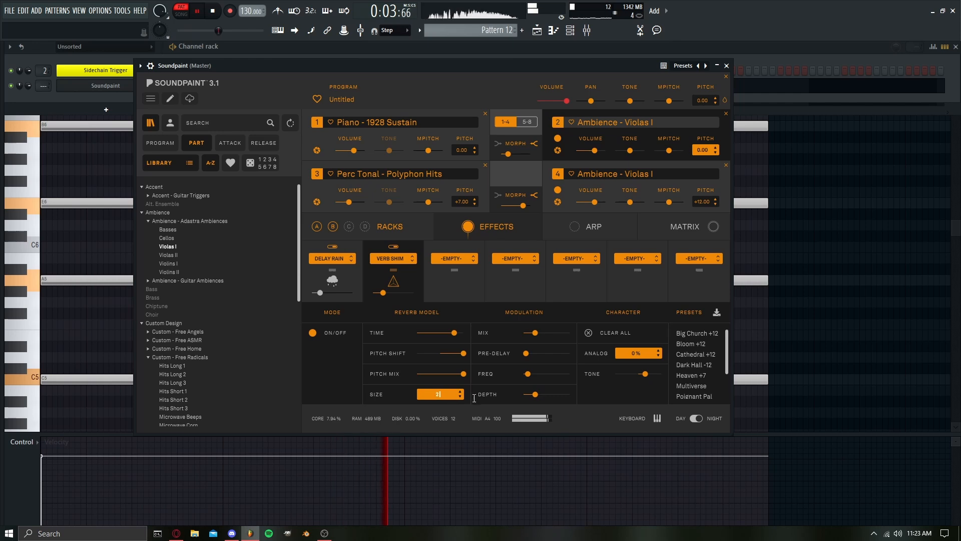
pyautogui.press('Return')
# - Raise the VERB SHIM modulation frequency above 0.50 Hz while listening, and stop playback
pyautogui.moveTo(527, 374)
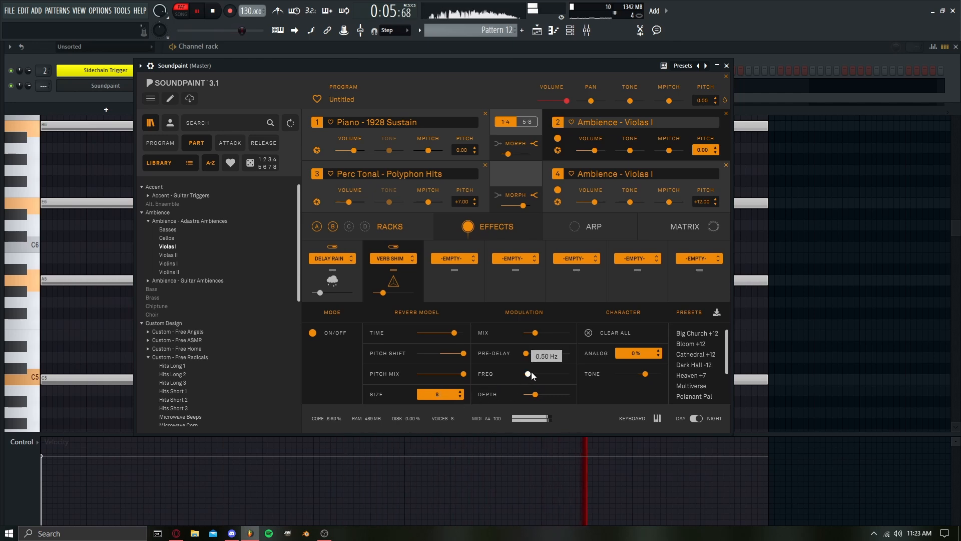
pyautogui.moveTo(527, 374)
pyautogui.mouseDown()
pyautogui.moveTo(551, 374)
pyautogui.moveTo(515, 374)
pyautogui.moveTo(574, 368)
pyautogui.moveTo(534, 373)
pyautogui.mouseUp()
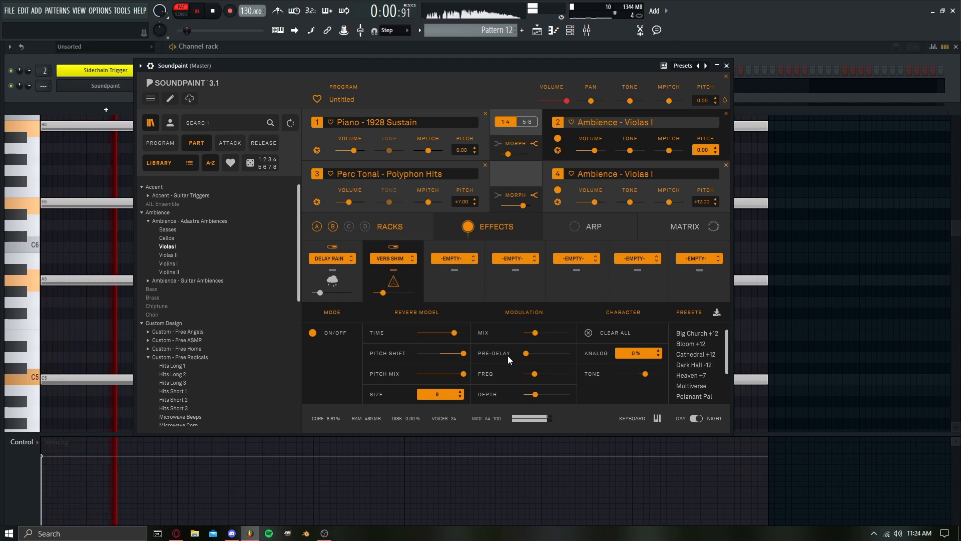
pyautogui.moveTo(450, 373)
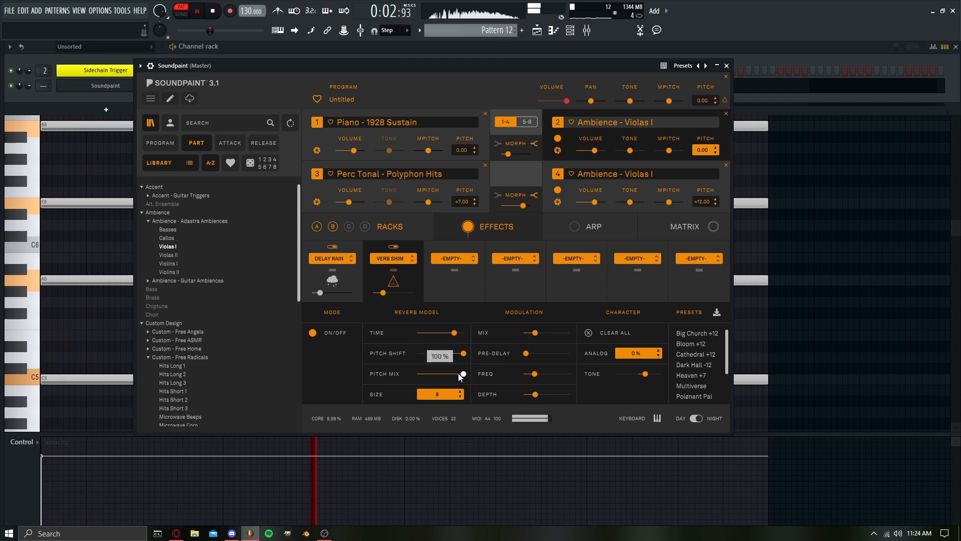
pyautogui.press('space')
pyautogui.click(454, 259)
pyautogui.moveTo(450, 334)
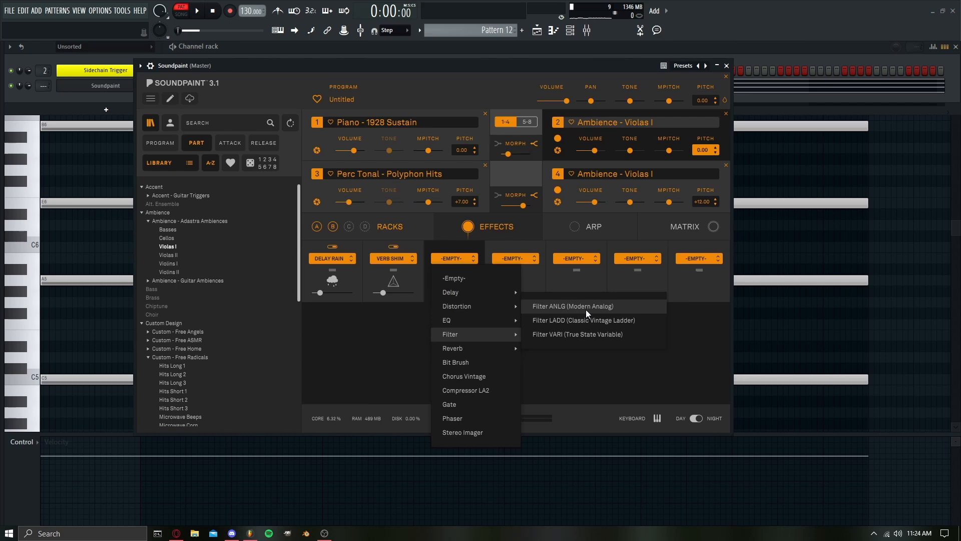
pyautogui.click(572, 273)
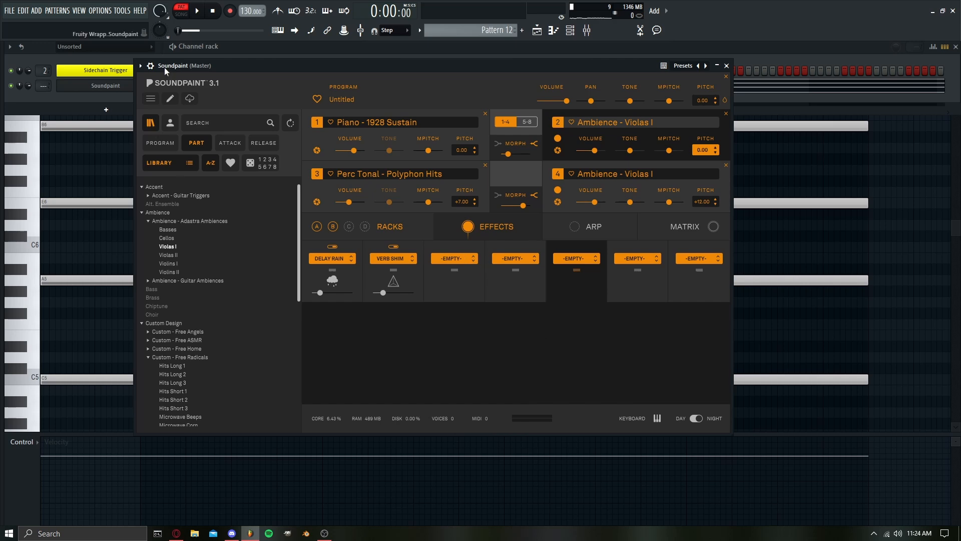
# - Route the Soundpaint channel to a free mixer track and load TTO2_IM_x64 into its effect slot 3
pyautogui.click(141, 65)
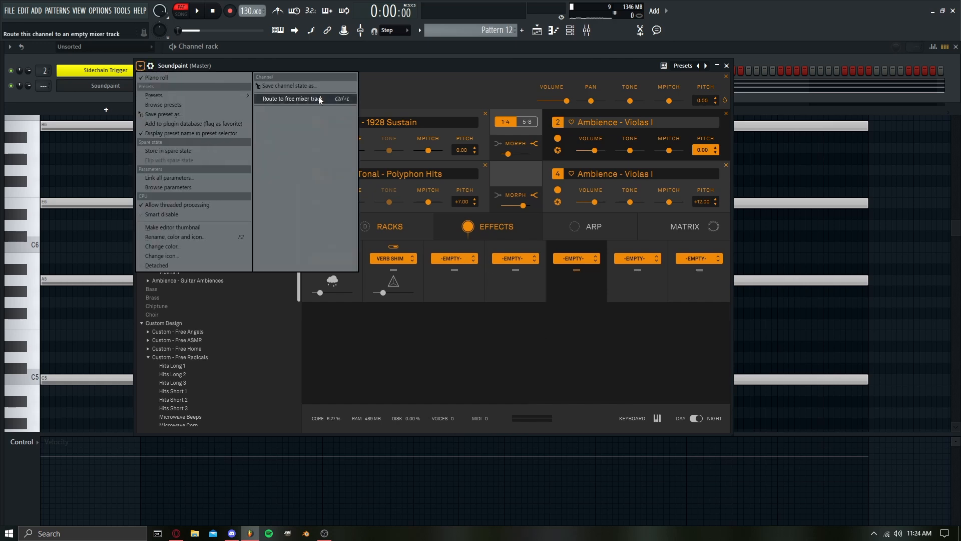
pyautogui.click(320, 99)
pyautogui.click(919, 109)
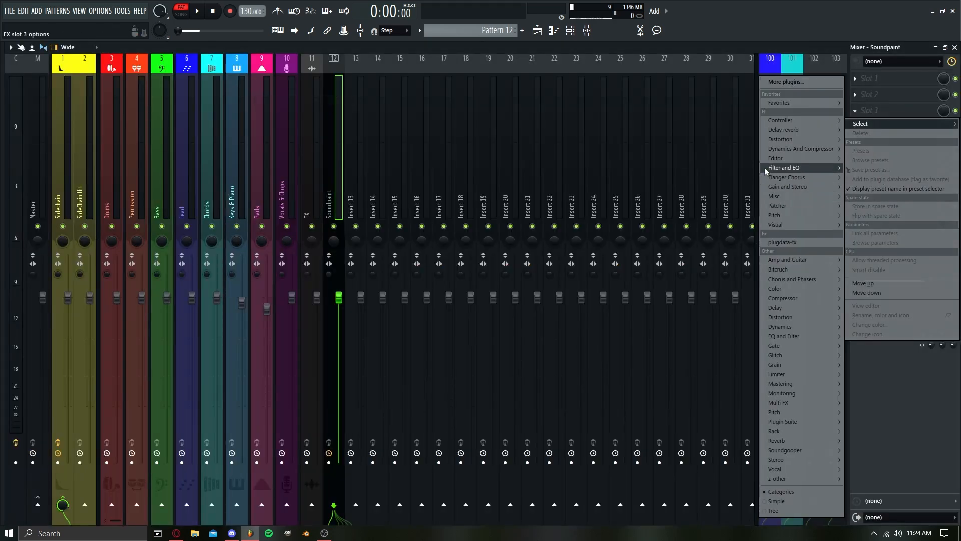
pyautogui.moveTo(789, 449)
pyautogui.click(735, 500)
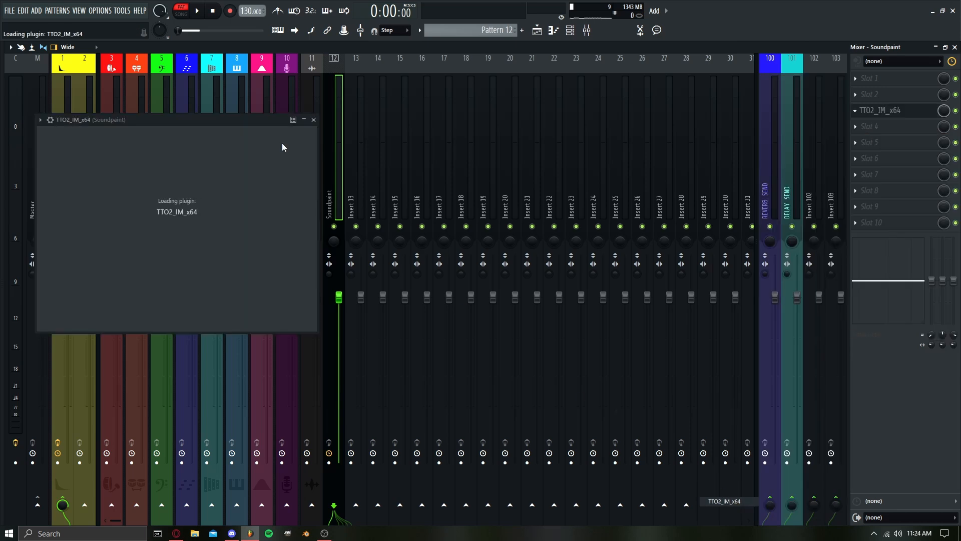
pyautogui.moveTo(103, 117); pyautogui.dragTo(246, 92)
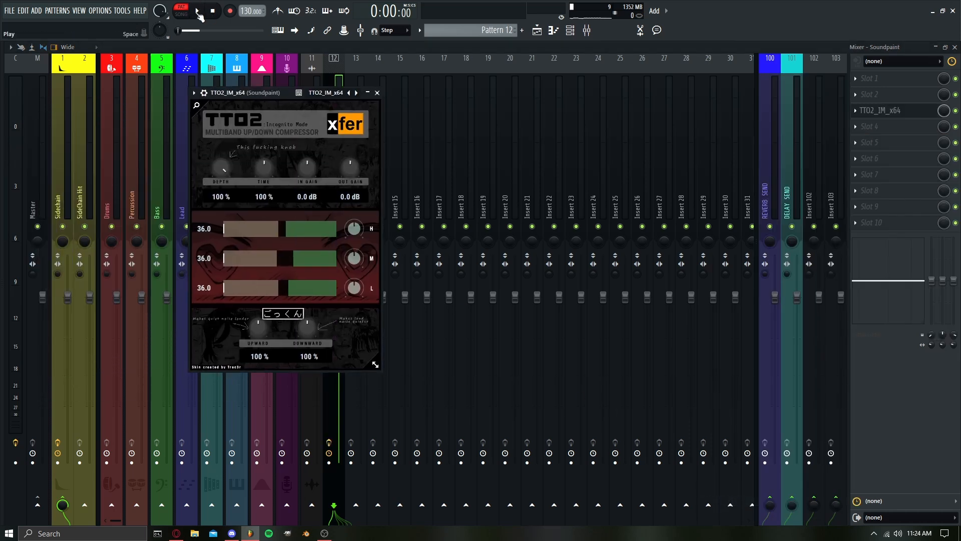
# - Lower the TTO2 compressor's depth to about 47% during playback and close its window
pyautogui.click(198, 11)
pyautogui.moveTo(220, 168); pyautogui.dragTo(221, 231)
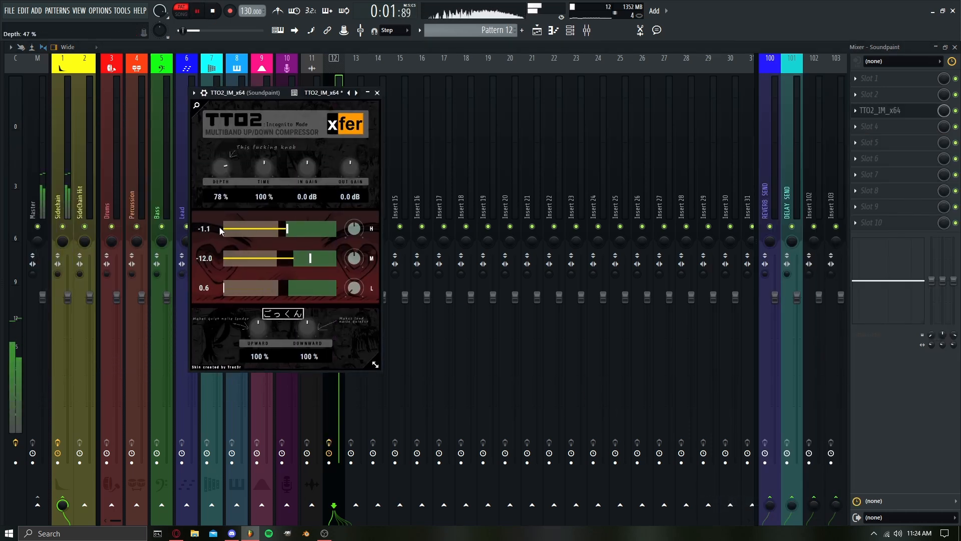
pyautogui.click(377, 93)
# - Load ShaperBox 3 into effect slot 5 and give its Filter shaper four equally high rising cutoff ramps
pyautogui.click(869, 143)
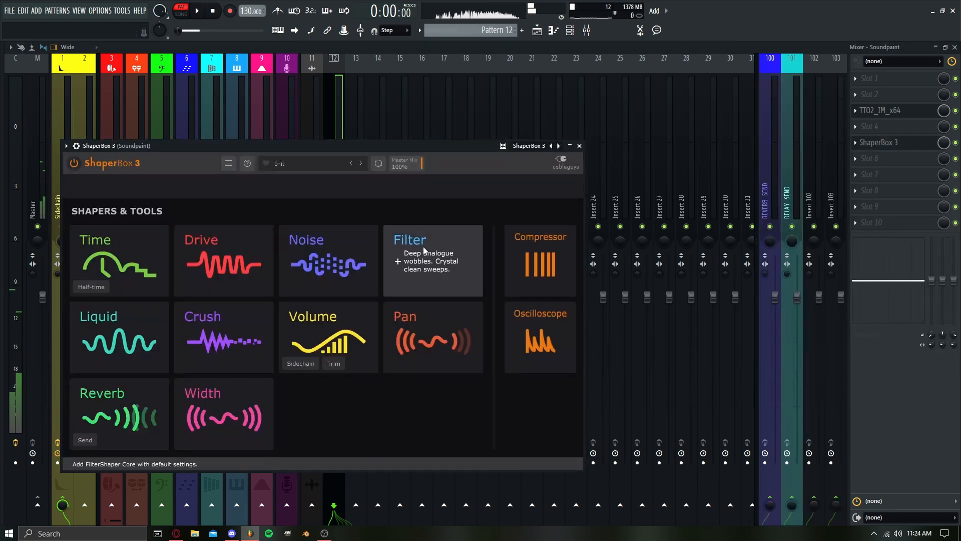
pyautogui.click(423, 246)
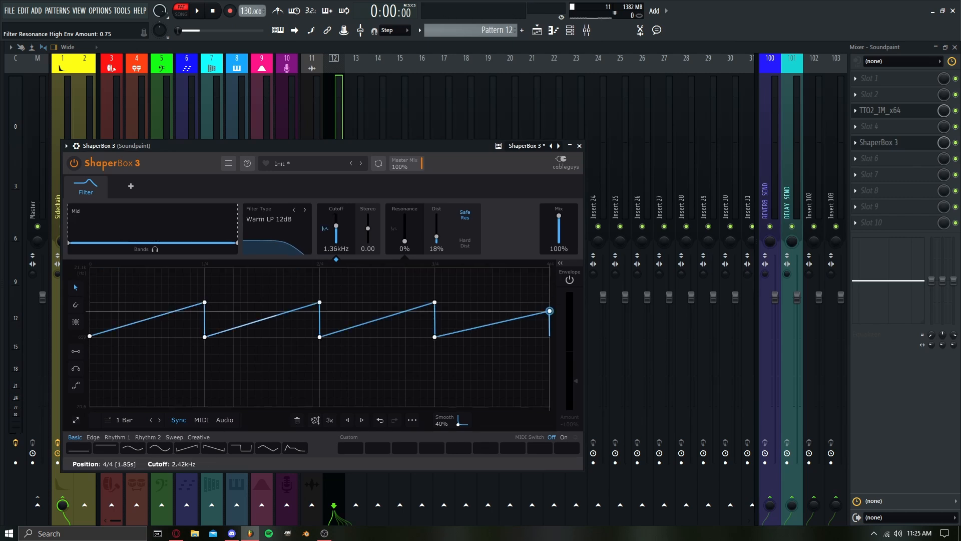
pyautogui.moveTo(550, 311); pyautogui.dragTo(550, 302)
# - Bend the Filter shaper's rising cutoff ramps into curves while the pattern plays
pyautogui.click(201, 14)
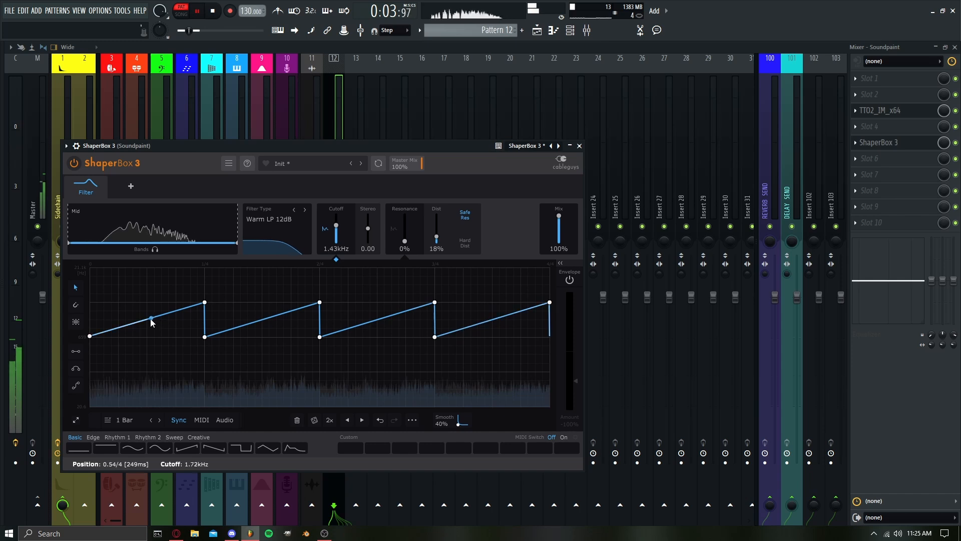
pyautogui.moveTo(151, 320); pyautogui.dragTo(135, 300)
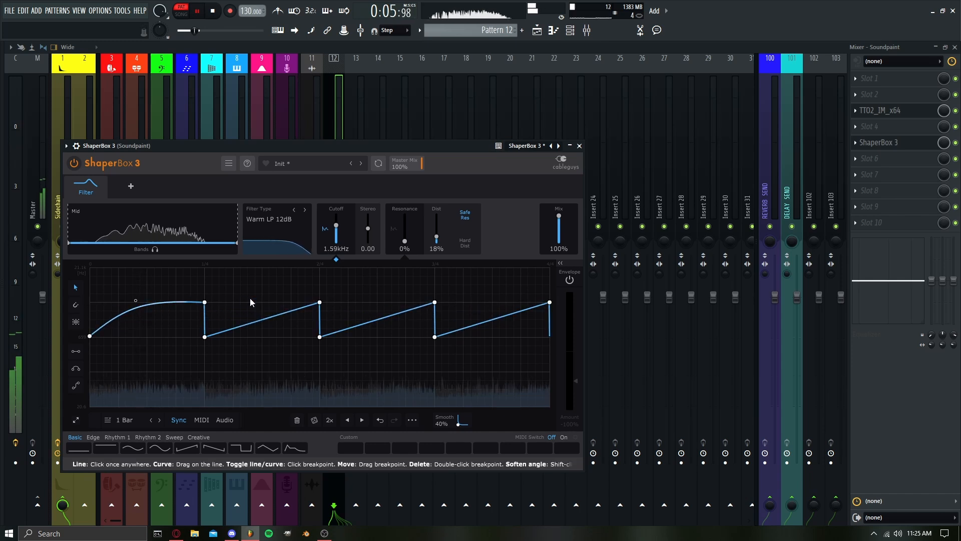
pyautogui.moveTo(266, 319); pyautogui.dragTo(253, 302)
pyautogui.moveTo(388, 316)
pyautogui.mouseDown()
pyautogui.moveTo(374, 292)
pyautogui.moveTo(387, 317)
pyautogui.mouseUp()
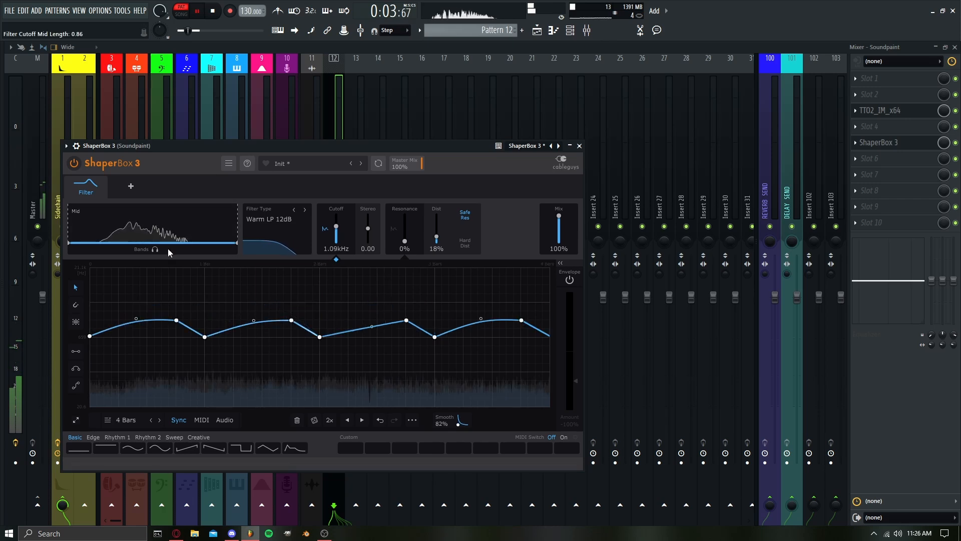
# - Add a Time shaper to ShaperBox 3, set its mix to about 58% and move it ahead of the Filter
pyautogui.click(137, 190)
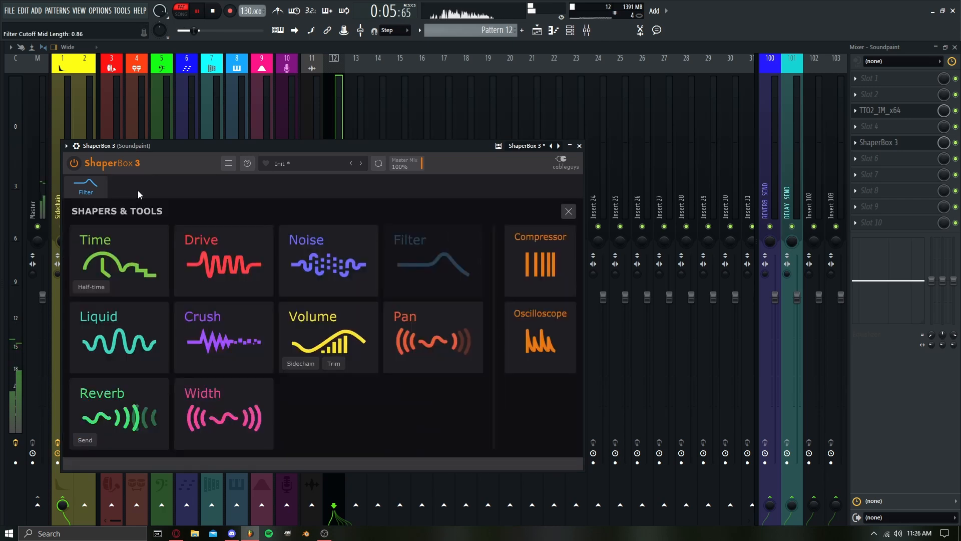
pyautogui.click(118, 261)
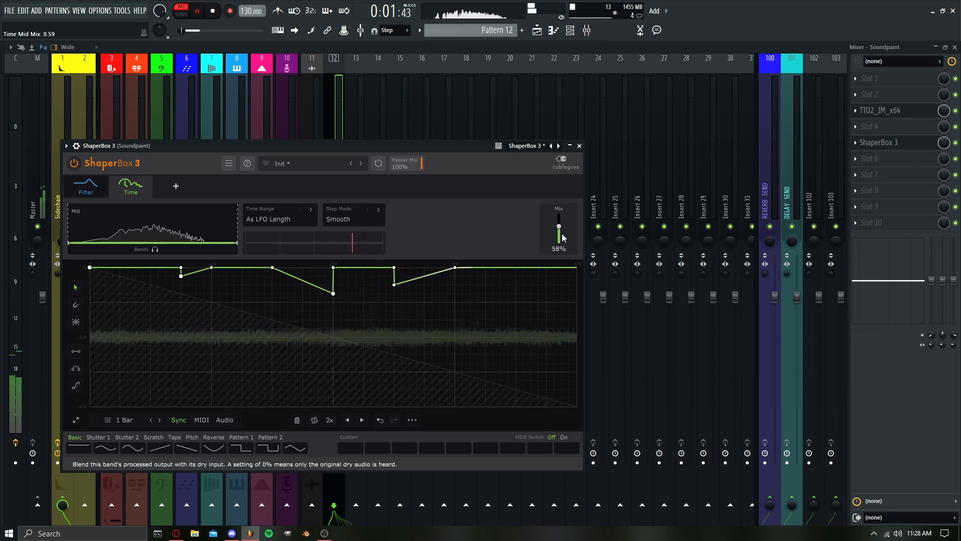
pyautogui.moveTo(560, 232); pyautogui.dragTo(559, 232)
pyautogui.moveTo(130, 197); pyautogui.dragTo(59, 198)
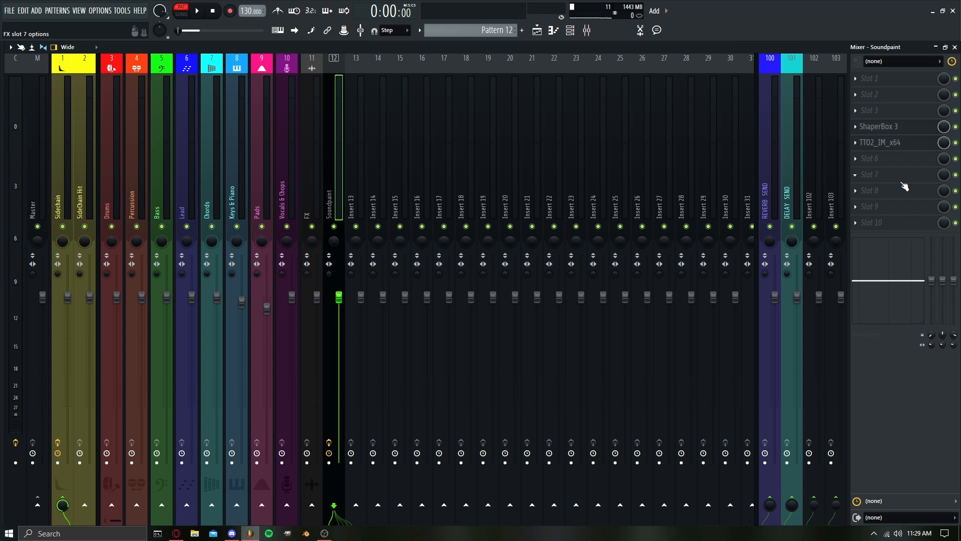
# - Load the Wave plugin from the favorites into effect slot 6 of the Soundpaint mixer track
pyautogui.click(885, 160)
pyautogui.moveTo(793, 104)
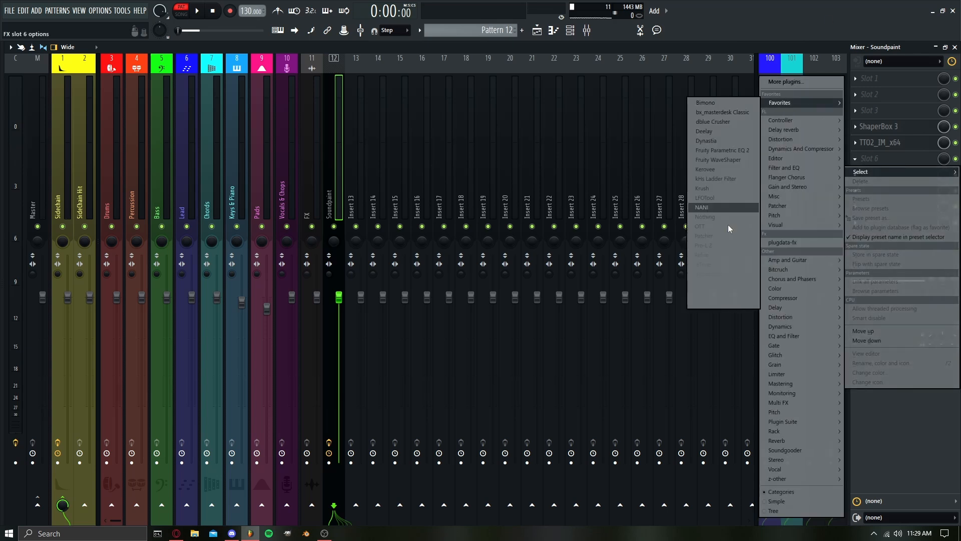
pyautogui.click(704, 296)
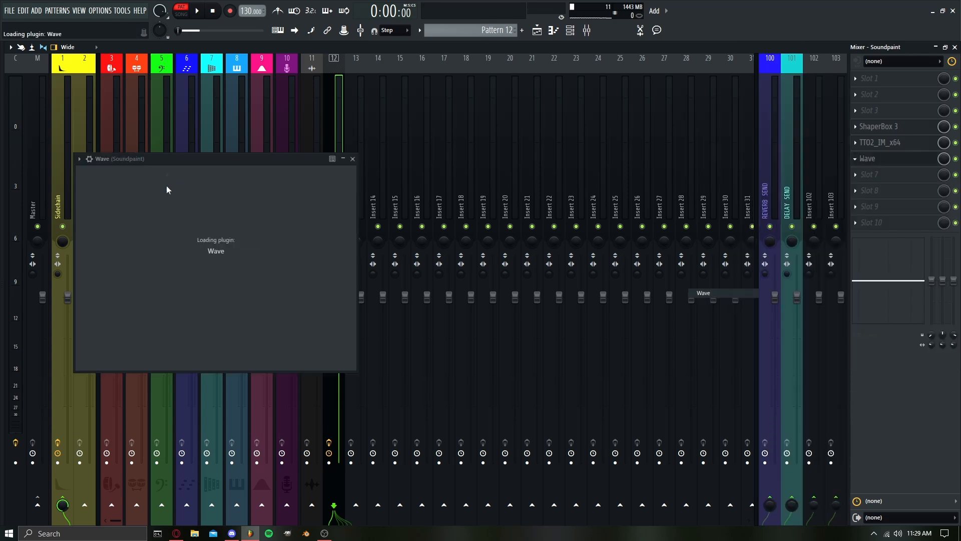
pyautogui.moveTo(132, 162); pyautogui.dragTo(482, 214)
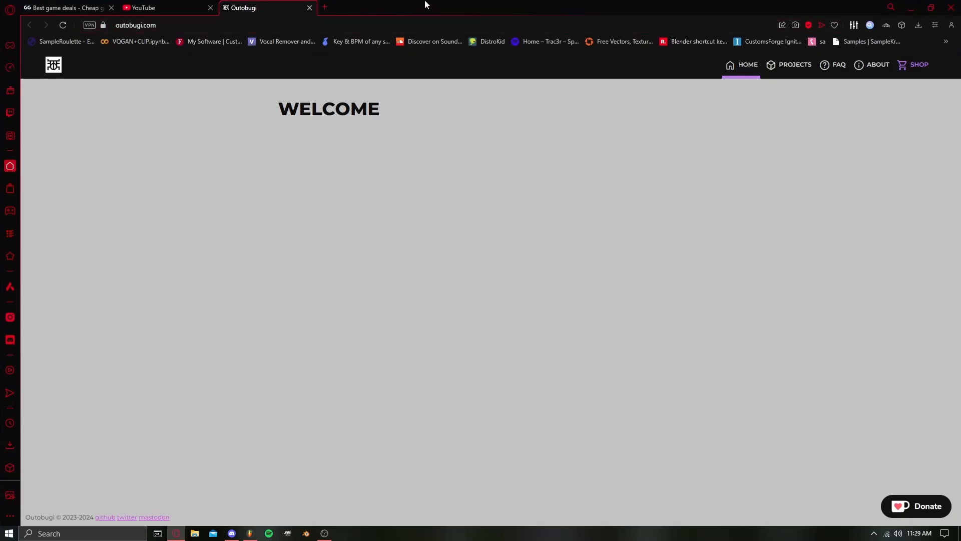
# - Return from the browser to FL Studio and set Wave's time to 1/8 during playback
pyautogui.moveTo(425, 5); pyautogui.dragTo(960, 75)
pyautogui.click(432, 245)
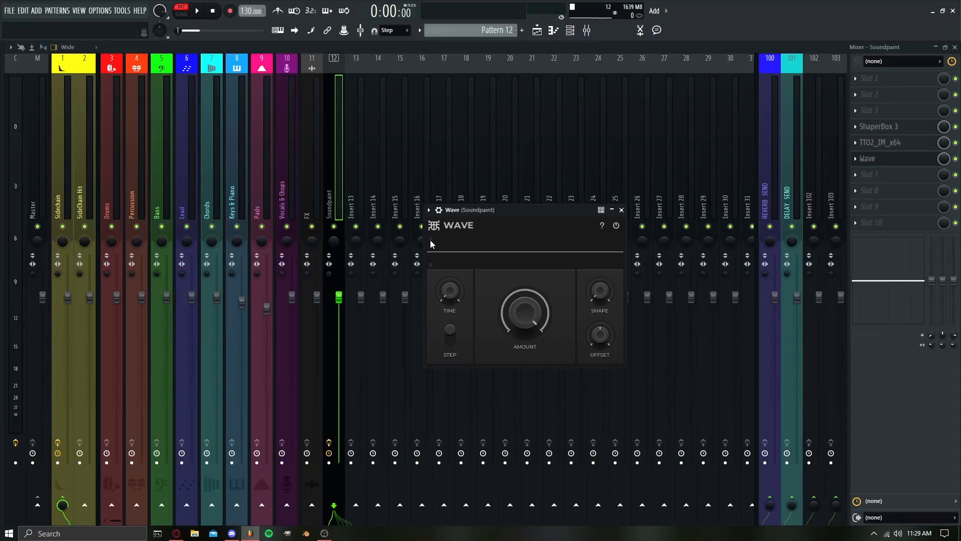
pyautogui.click(201, 18)
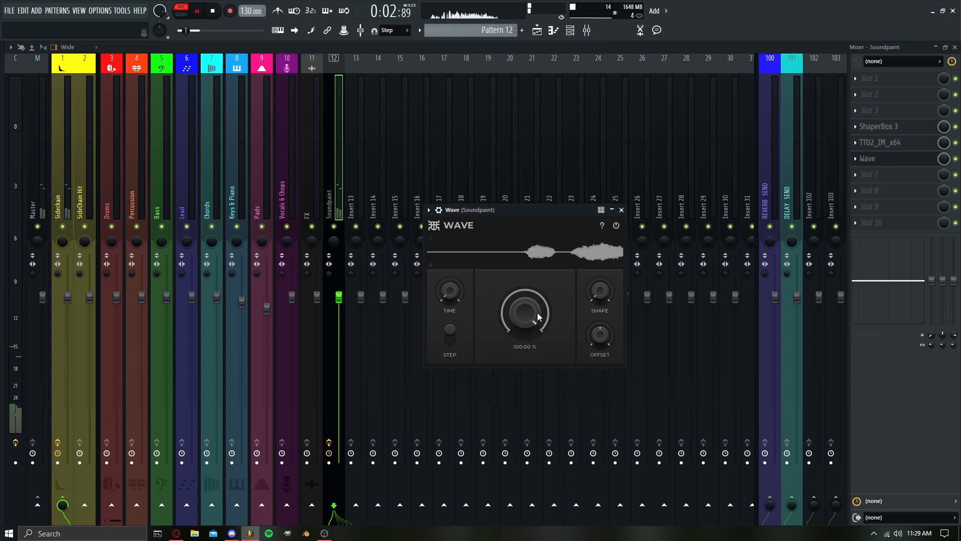
pyautogui.moveTo(449, 292); pyautogui.dragTo(449, 251)
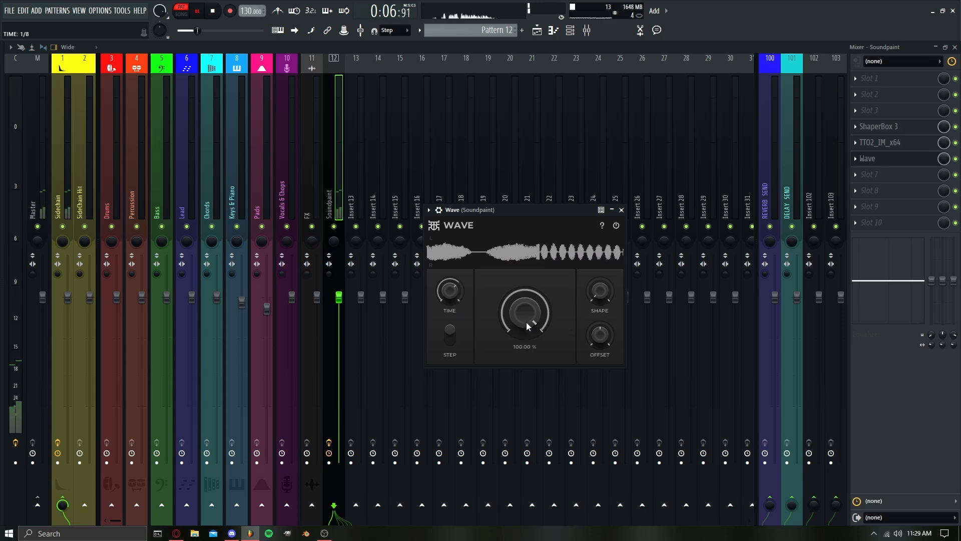
pyautogui.moveTo(512, 328)
pyautogui.moveTo(511, 328)
pyautogui.mouseDown()
pyautogui.moveTo(511, 376)
pyautogui.moveTo(512, 329)
pyautogui.mouseUp()
# - Stop playback, set Wave's offset to 100% and play the pattern to hear the result
pyautogui.click(213, 10)
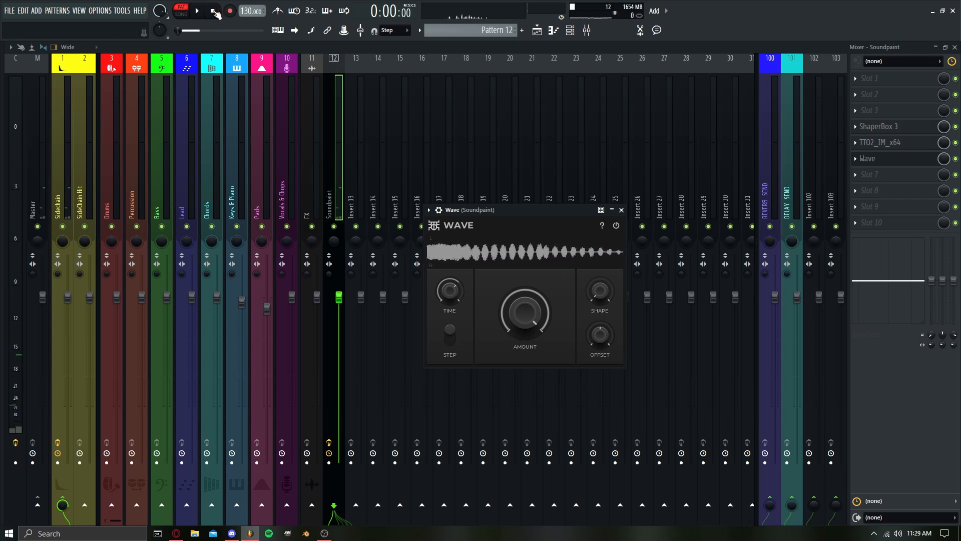
pyautogui.moveTo(607, 351); pyautogui.dragTo(605, 320)
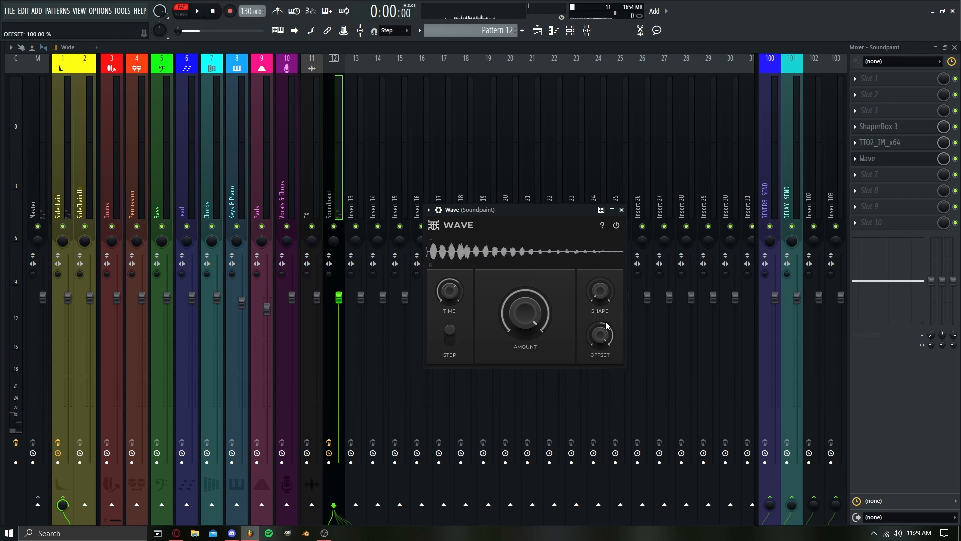
pyautogui.click(197, 13)
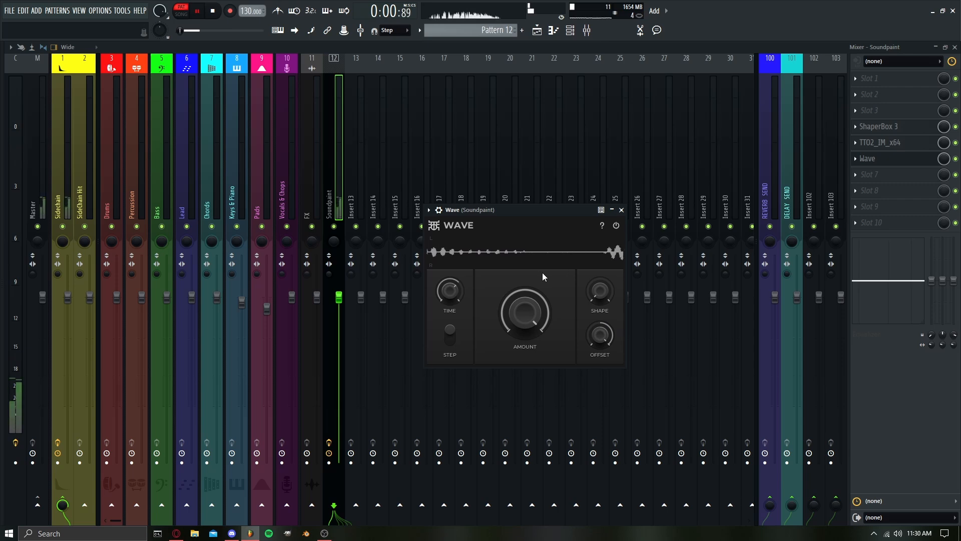
# - Lower Wave's amount and set Effector's modulation rate to 2/1 during playback
pyautogui.moveTo(521, 306); pyautogui.dragTo(521, 350)
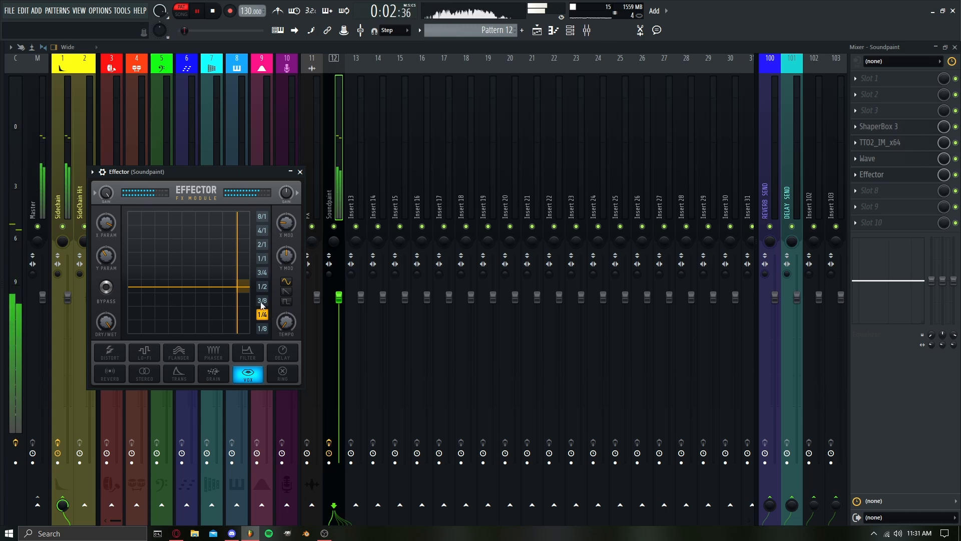
pyautogui.click(265, 258)
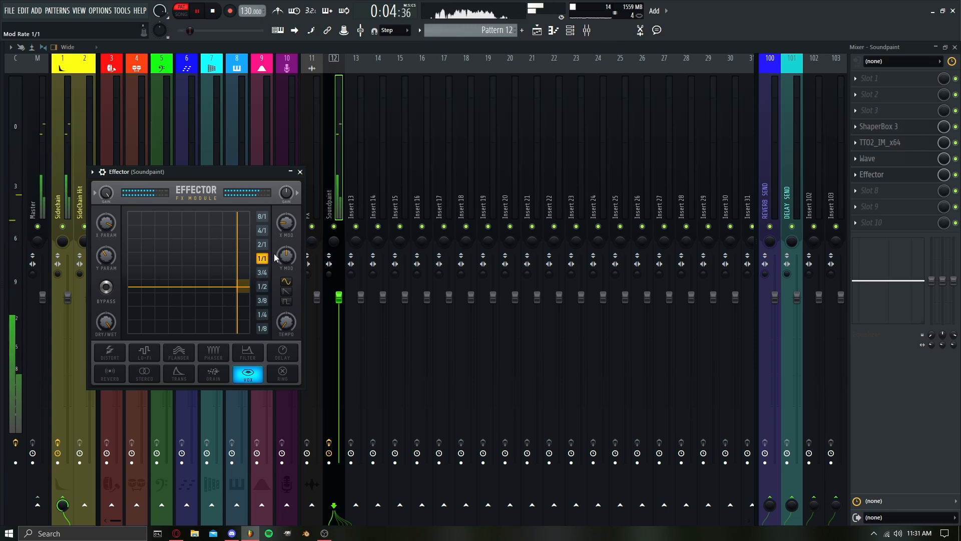
pyautogui.click(262, 245)
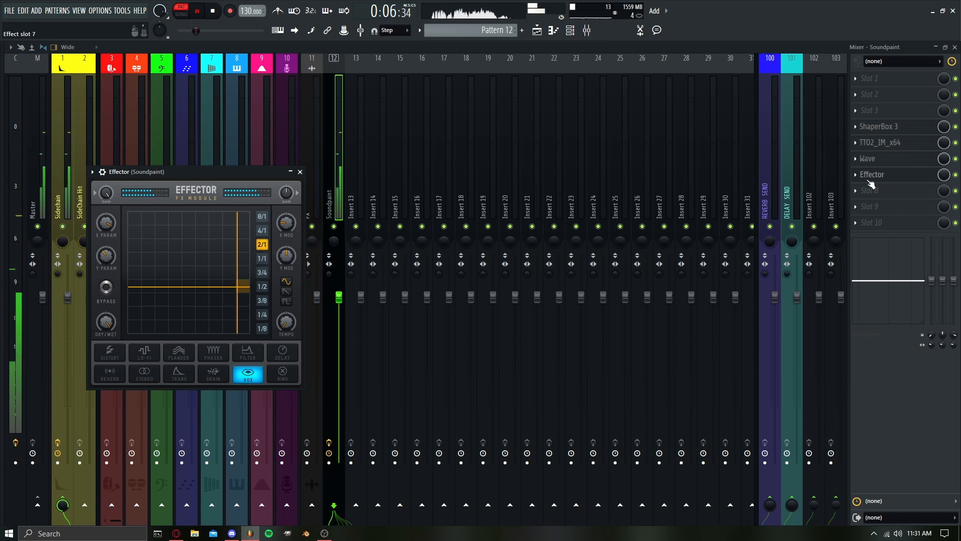
# - Move Effector ahead of ShaperBox 3, set its modulation shape to Square and stop playback
pyautogui.moveTo(871, 176); pyautogui.dragTo(882, 130)
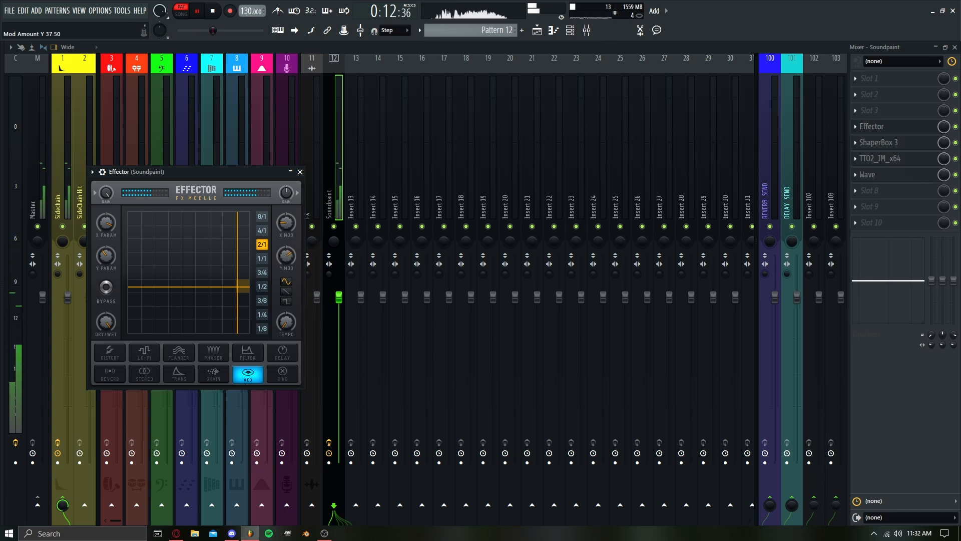
pyautogui.click(285, 293)
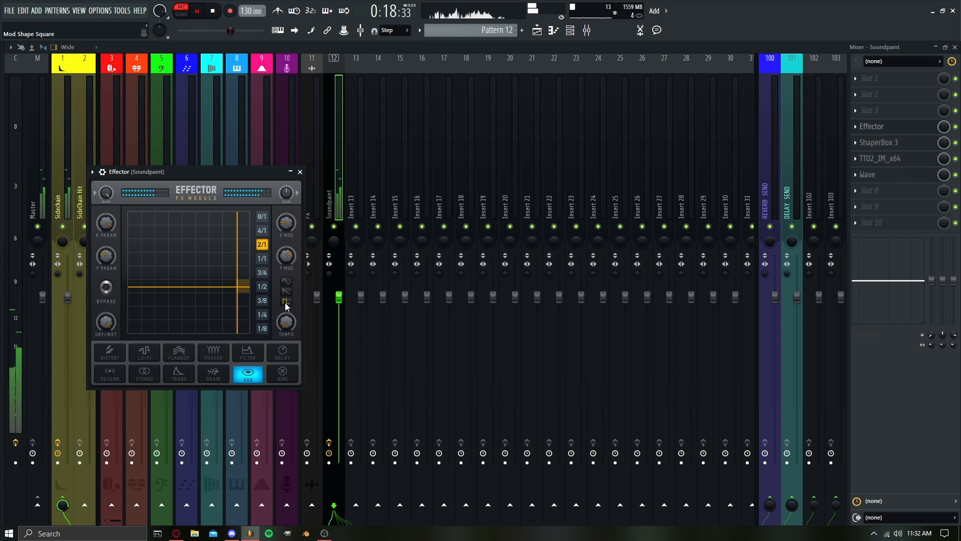
pyautogui.click(285, 301)
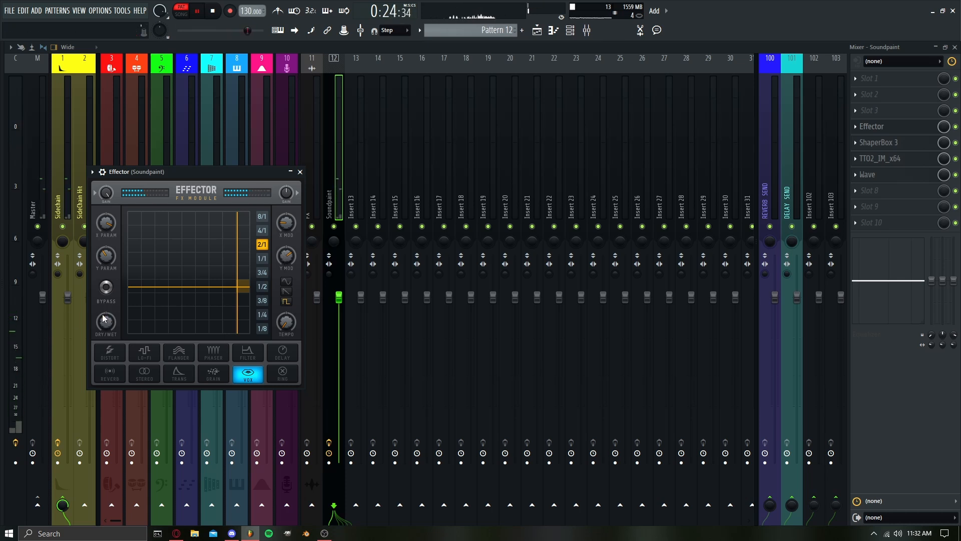
pyautogui.press('space')
pyautogui.moveTo(188, 175); pyautogui.dragTo(407, 167)
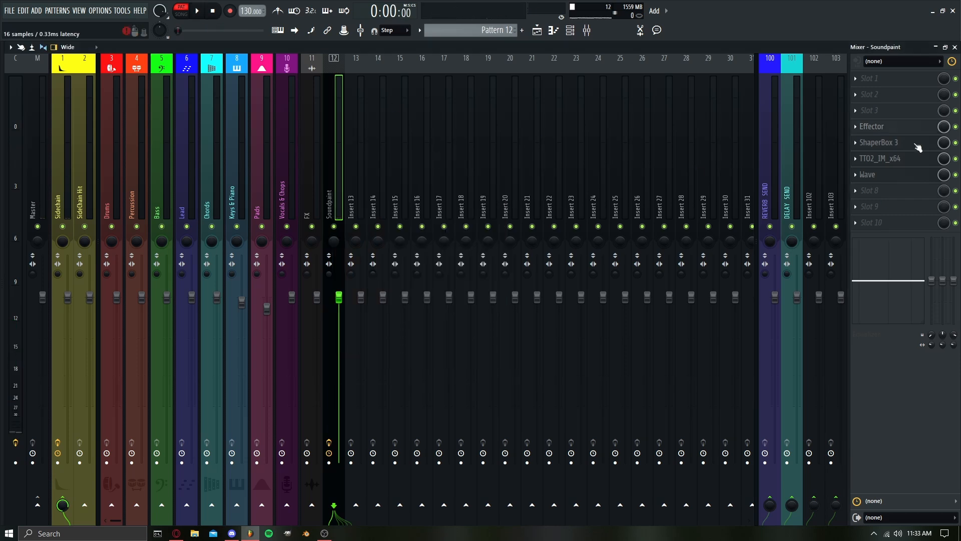
# - Load Fruity Parametric EQ 2 into effect slot 8 of the Soundpaint mixer track
pyautogui.click(882, 126)
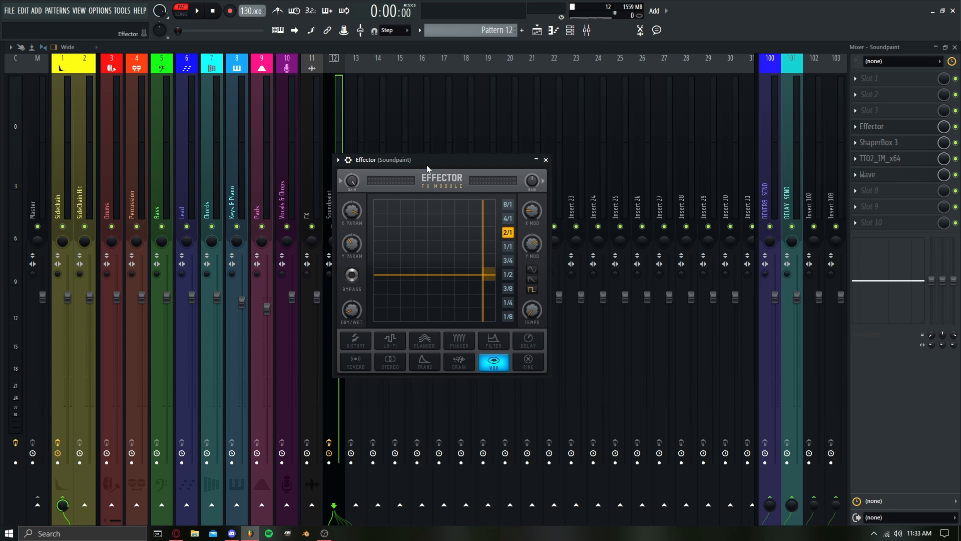
pyautogui.moveTo(426, 165); pyautogui.dragTo(457, 181)
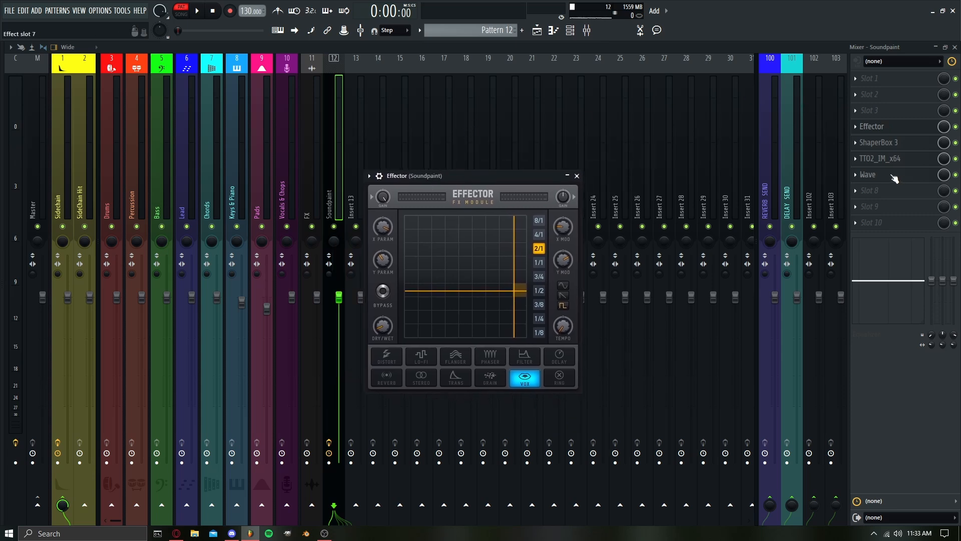
pyautogui.click(885, 191)
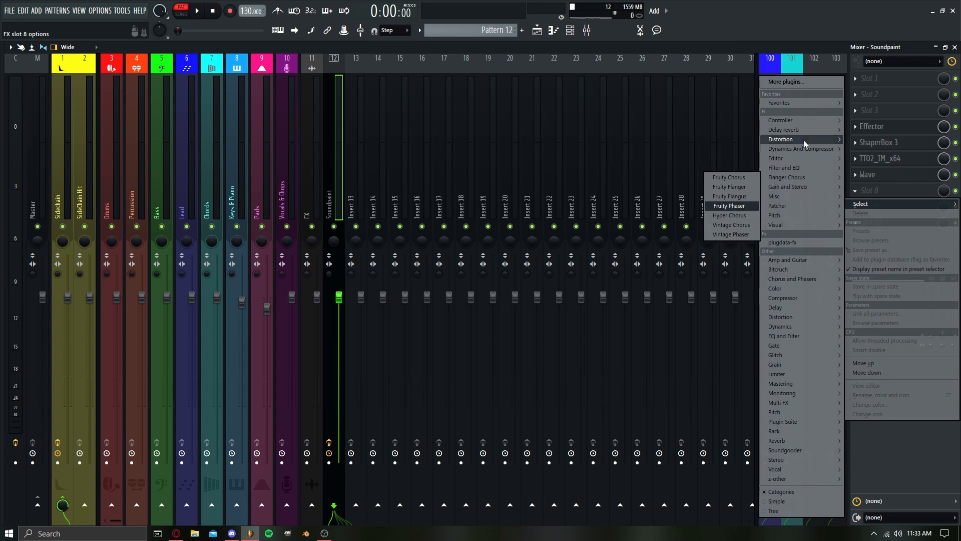
pyautogui.moveTo(797, 158)
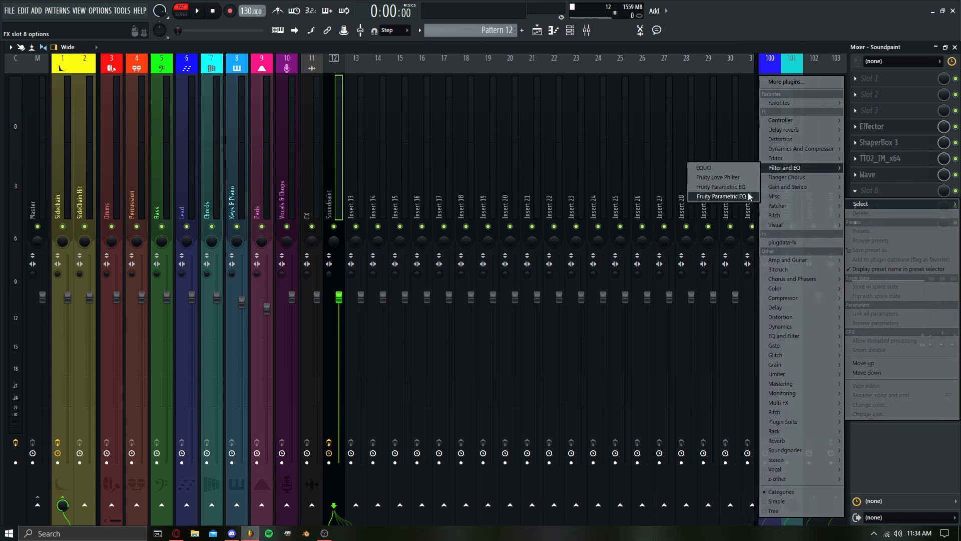
pyautogui.click(721, 197)
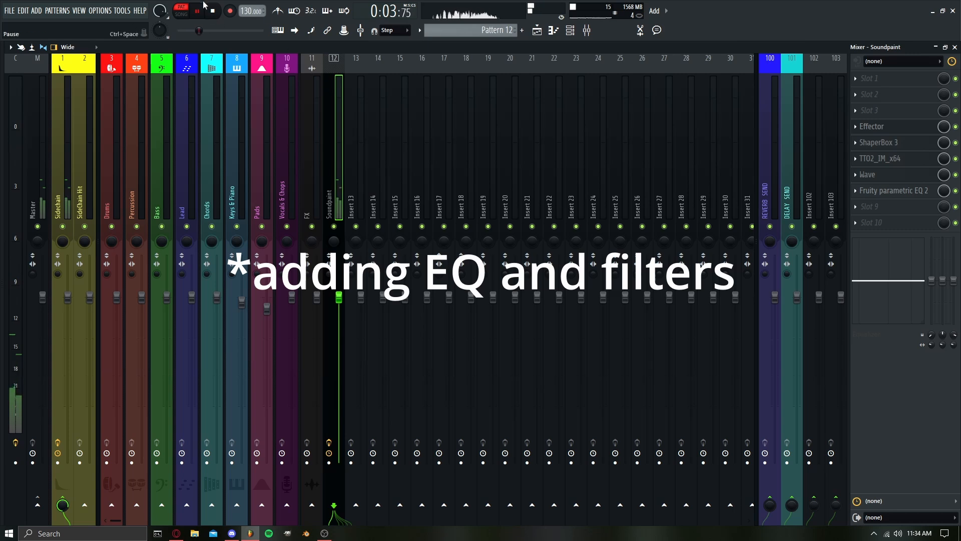
# - Stop playback and review the Soundpaint instrument's settings and its notes in the piano roll
pyautogui.click(215, 11)
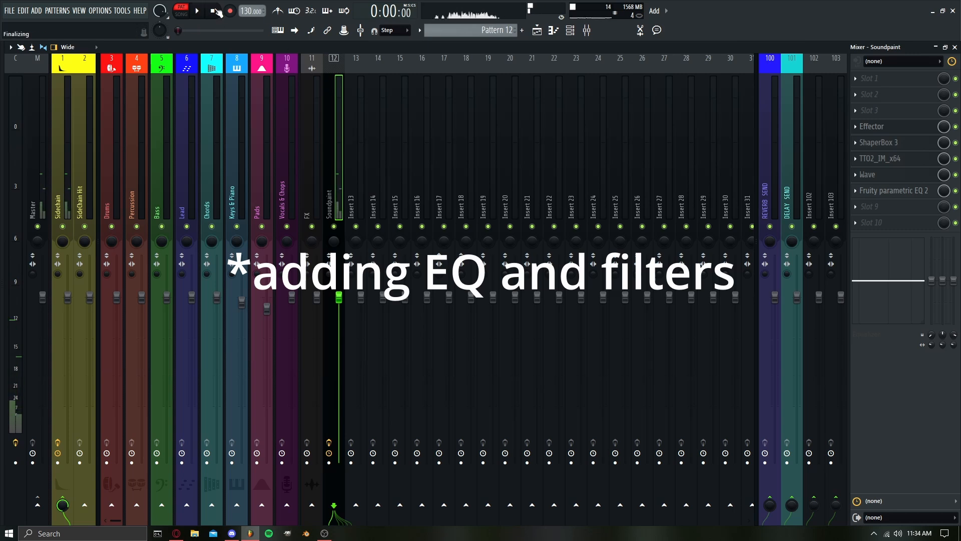
pyautogui.click(571, 35)
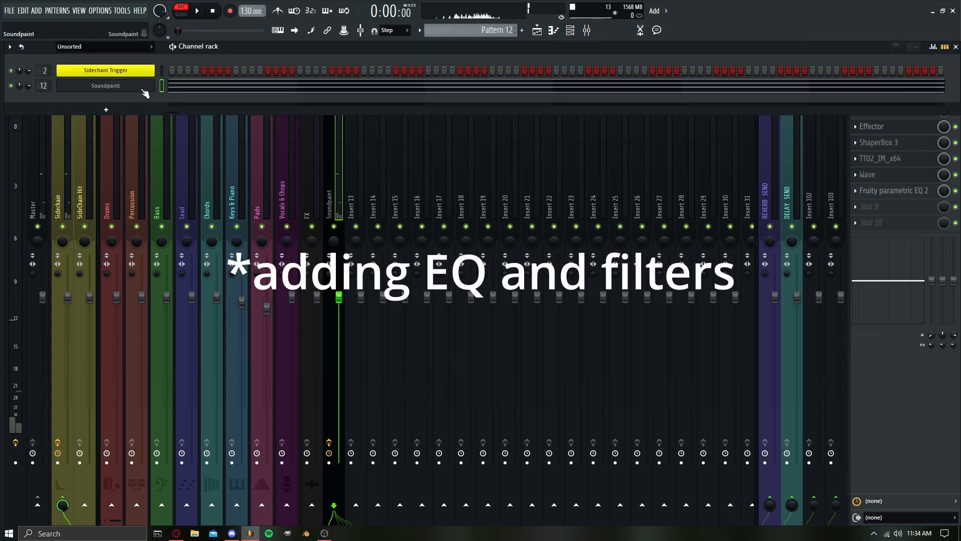
pyautogui.click(107, 85)
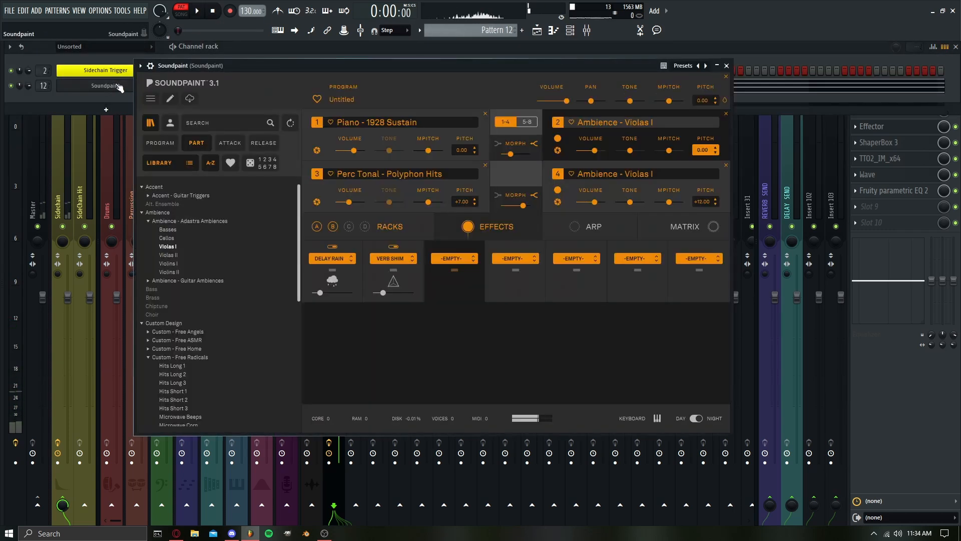
pyautogui.click(792, 84)
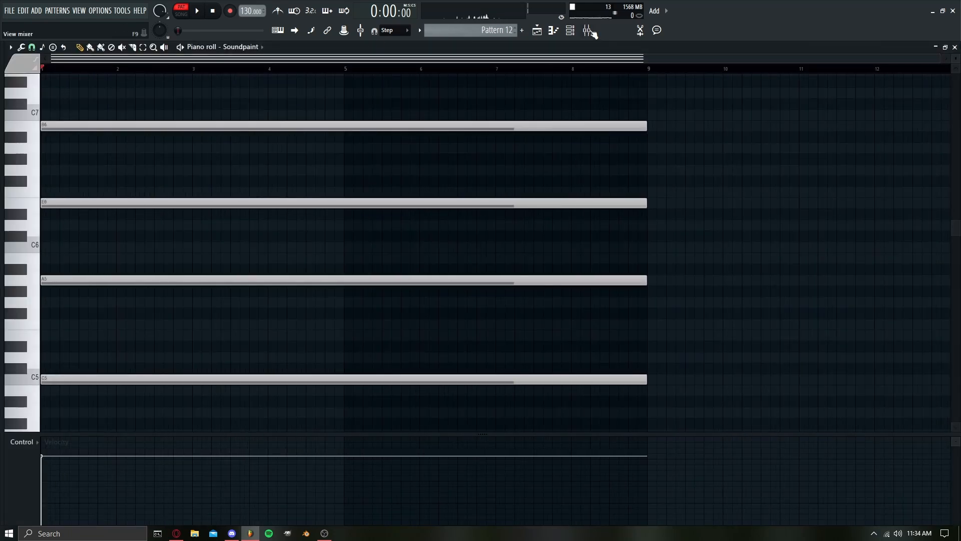
# - Add the Sinc Vereor generator as a new channel in the channel rack
pyautogui.click(570, 30)
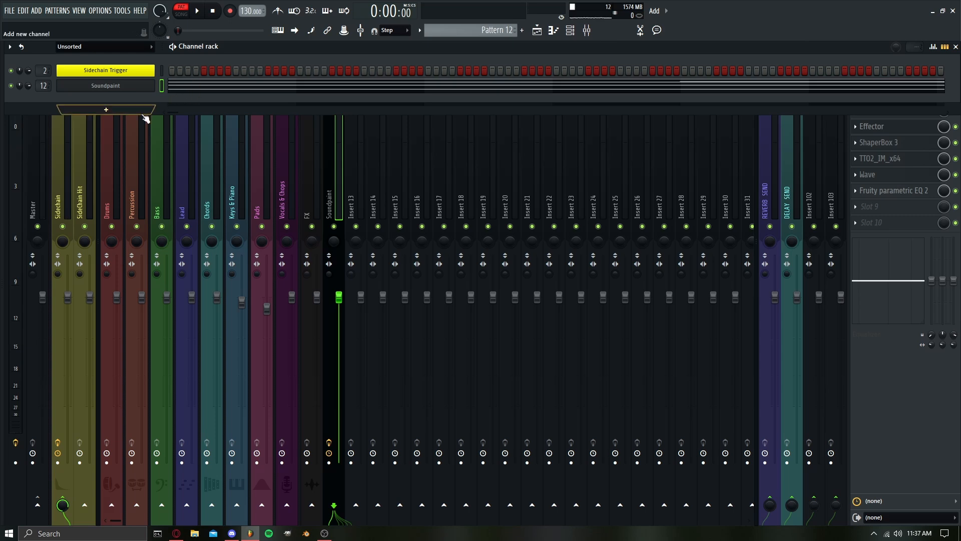
pyautogui.click(124, 114)
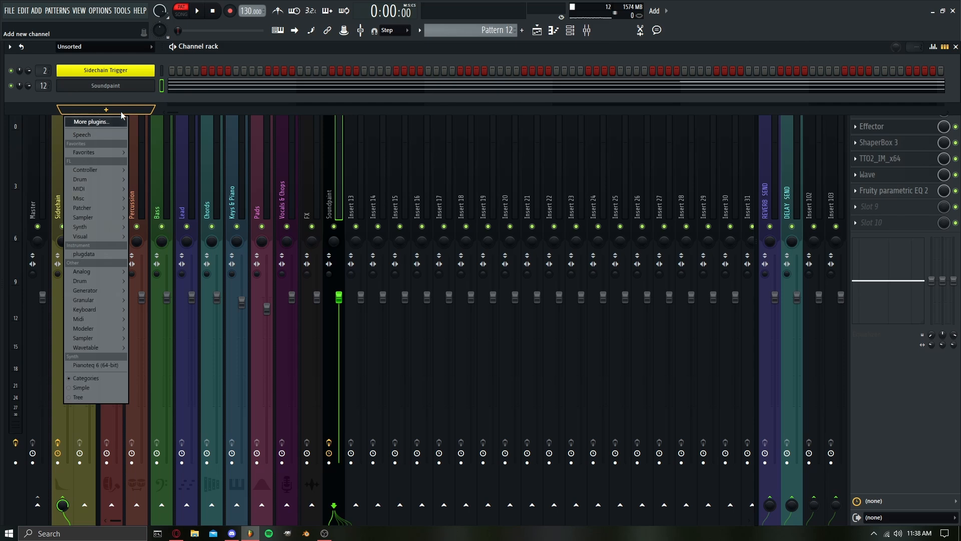
pyautogui.moveTo(107, 273)
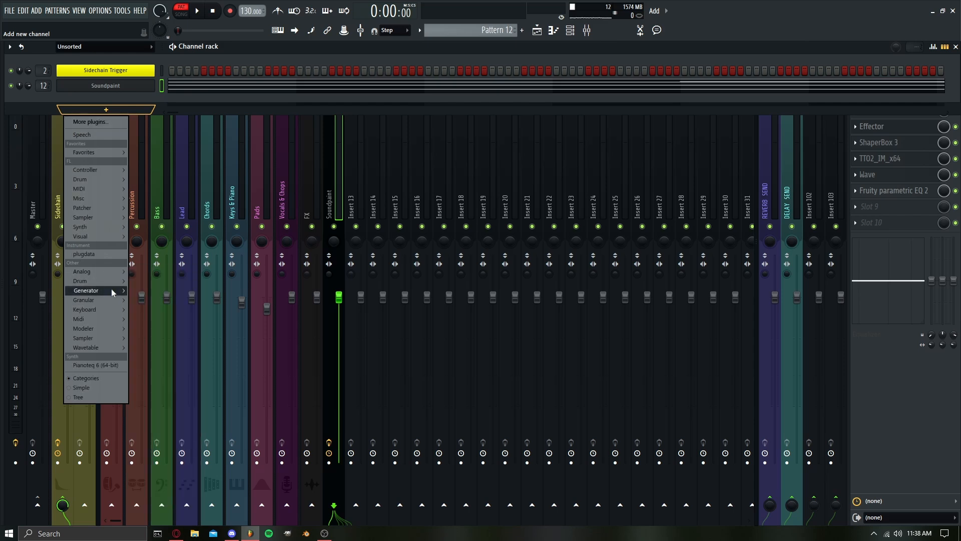
pyautogui.moveTo(112, 292)
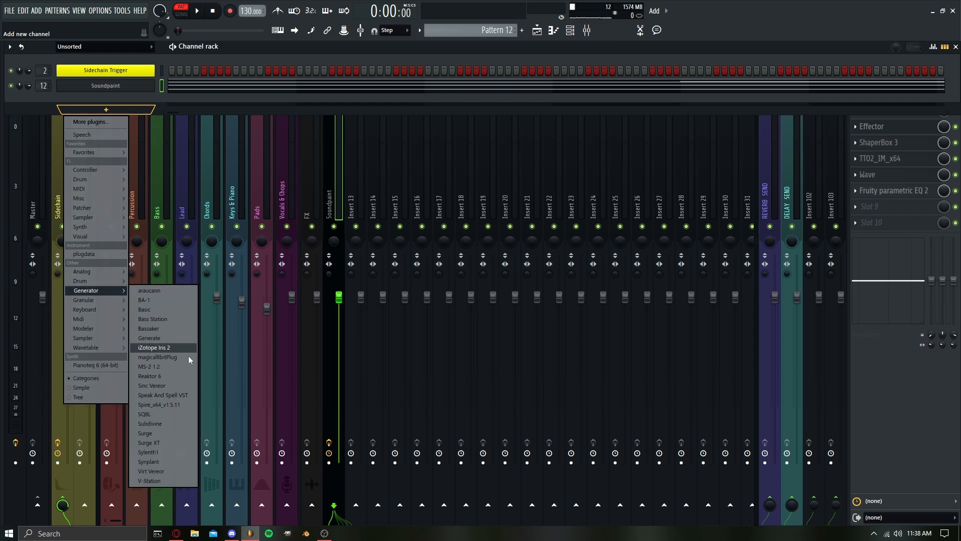
pyautogui.click(169, 385)
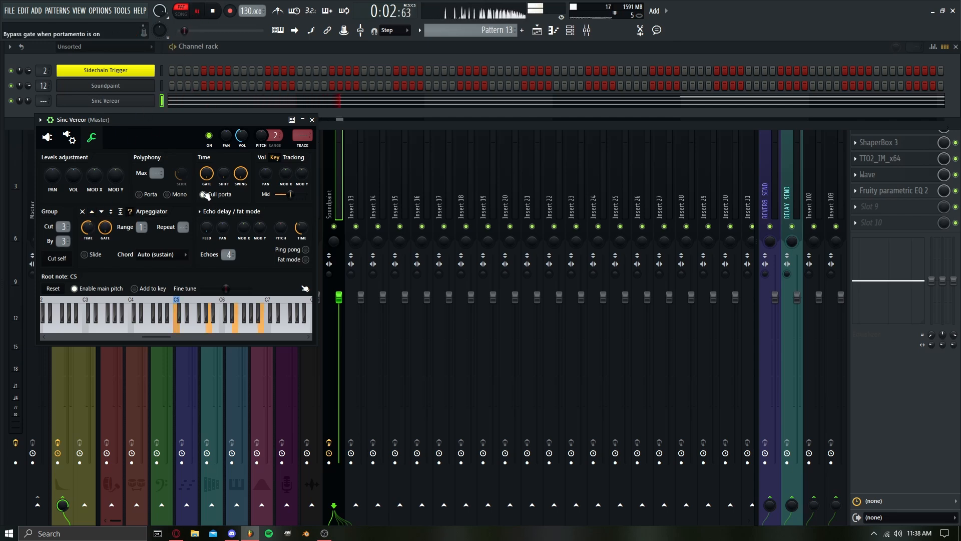
# - Shorten the decay and release of Sinc Vereor's envelope, reduce its slope and set the oscillator tone to 0%
pyautogui.click(118, 101)
pyautogui.click(118, 100)
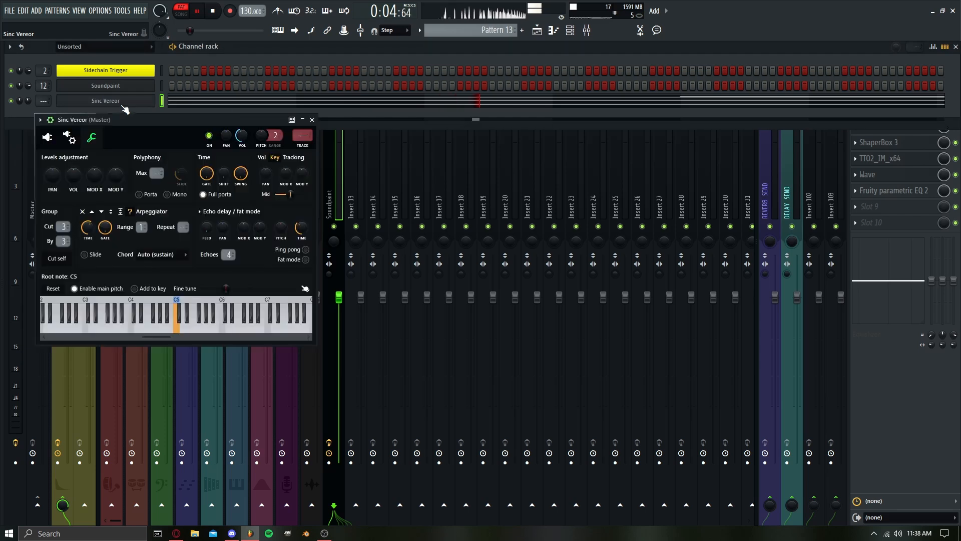
pyautogui.click(47, 137)
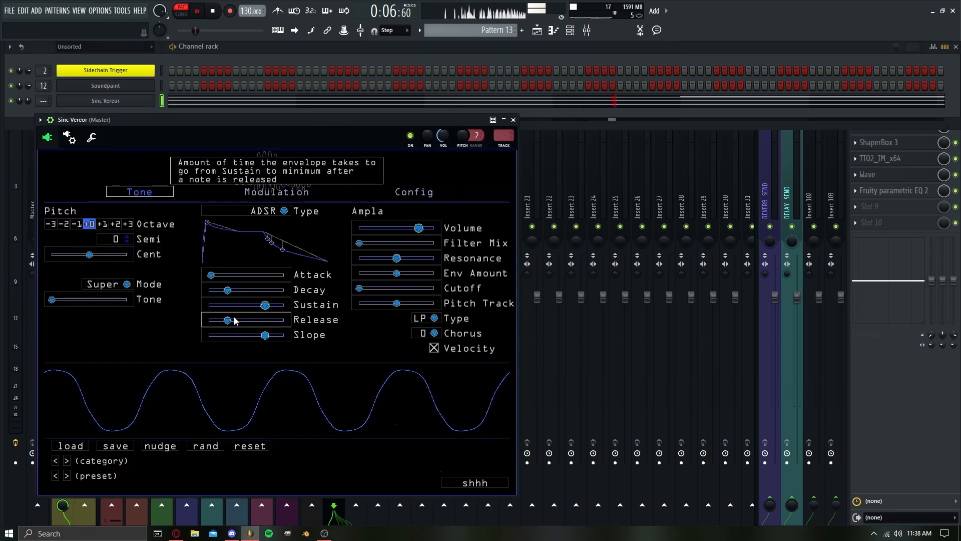
pyautogui.moveTo(228, 319); pyautogui.dragTo(223, 293)
pyautogui.moveTo(264, 334)
pyautogui.mouseDown()
pyautogui.moveTo(217, 335)
pyautogui.moveTo(274, 335)
pyautogui.moveTo(255, 345)
pyautogui.mouseUp()
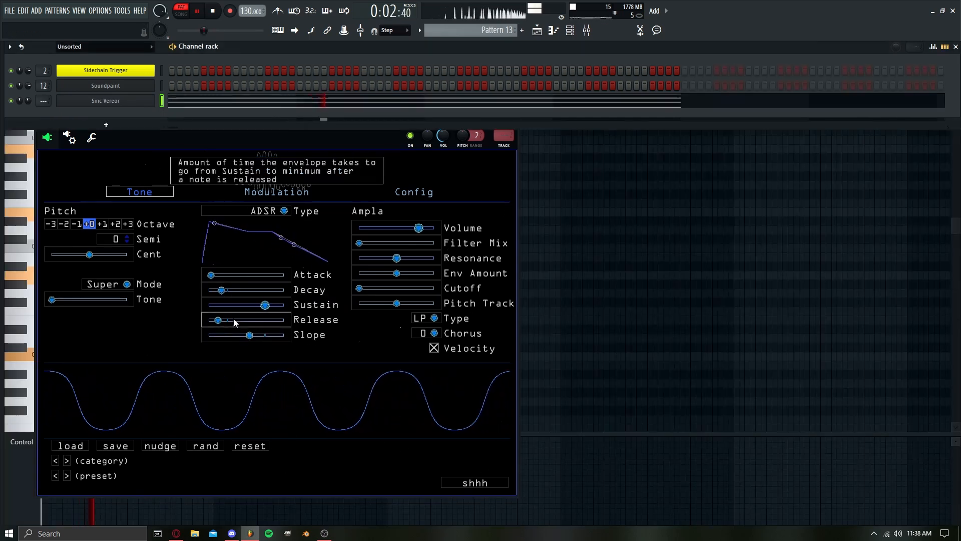
pyautogui.moveTo(216, 305)
pyautogui.mouseDown()
pyautogui.moveTo(203, 313)
pyautogui.moveTo(236, 295)
pyautogui.moveTo(210, 294)
pyautogui.moveTo(221, 299)
pyautogui.mouseUp()
pyautogui.moveTo(51, 299)
pyautogui.mouseDown()
pyautogui.moveTo(139, 304)
pyautogui.moveTo(52, 315)
pyautogui.mouseUp()
# - Route LFO 1 to Sinc Vereor's oscillator Tone with a small modulation index and reduce the LFO's speed
pyautogui.click(294, 196)
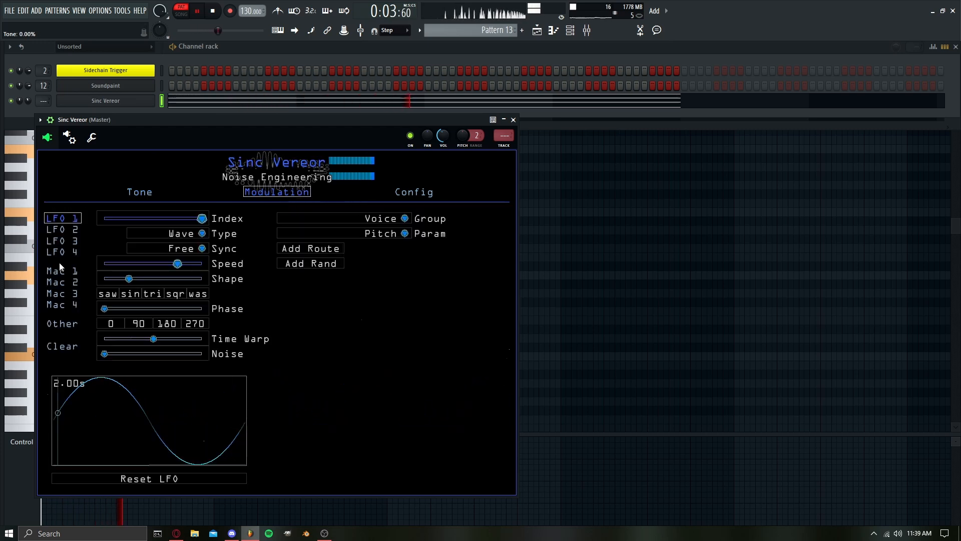
pyautogui.click(380, 218)
pyautogui.click(371, 218)
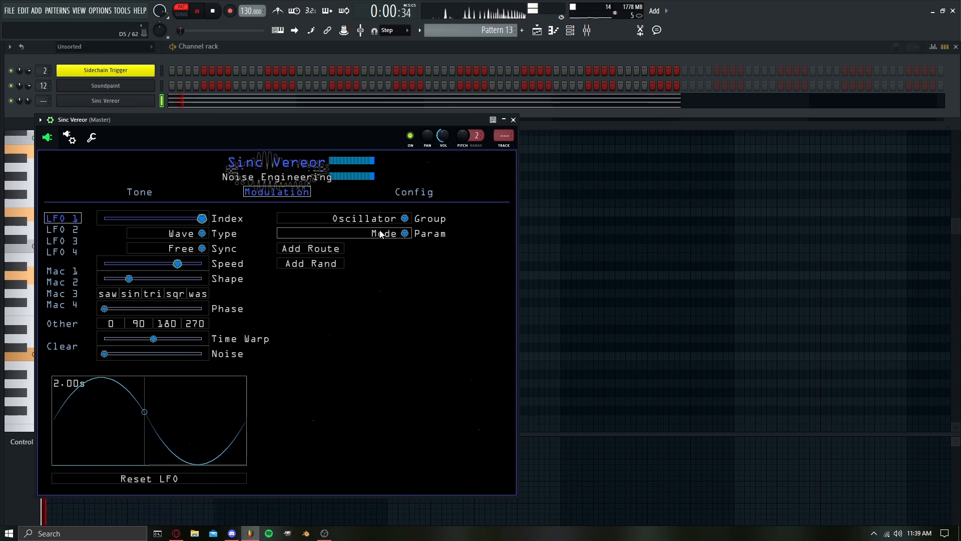
pyautogui.click(390, 233)
pyautogui.click(393, 243)
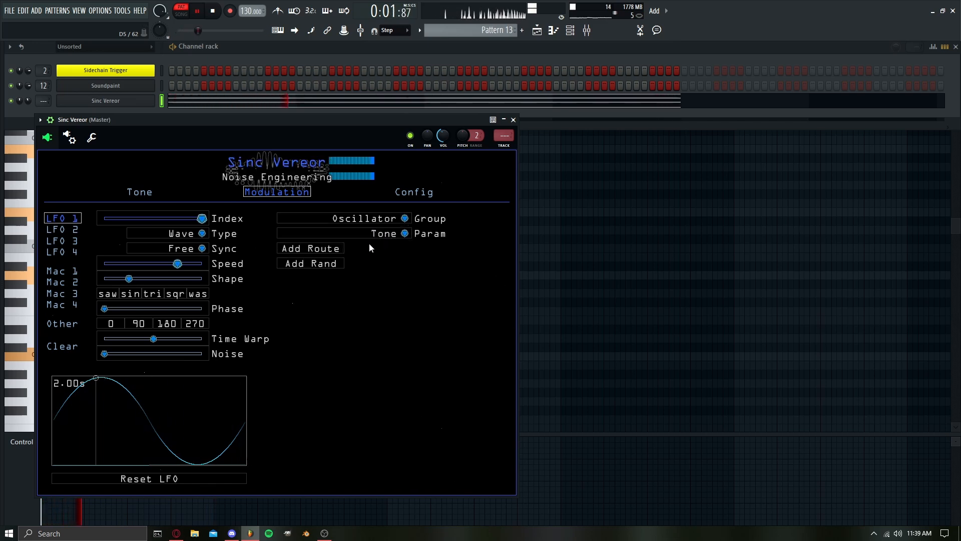
pyautogui.click(319, 250)
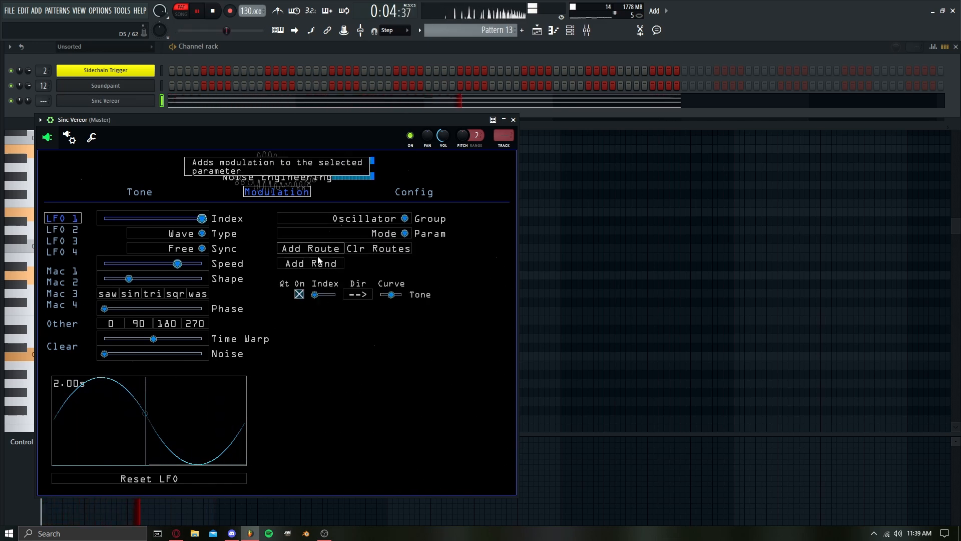
pyautogui.moveTo(315, 297); pyautogui.dragTo(321, 298)
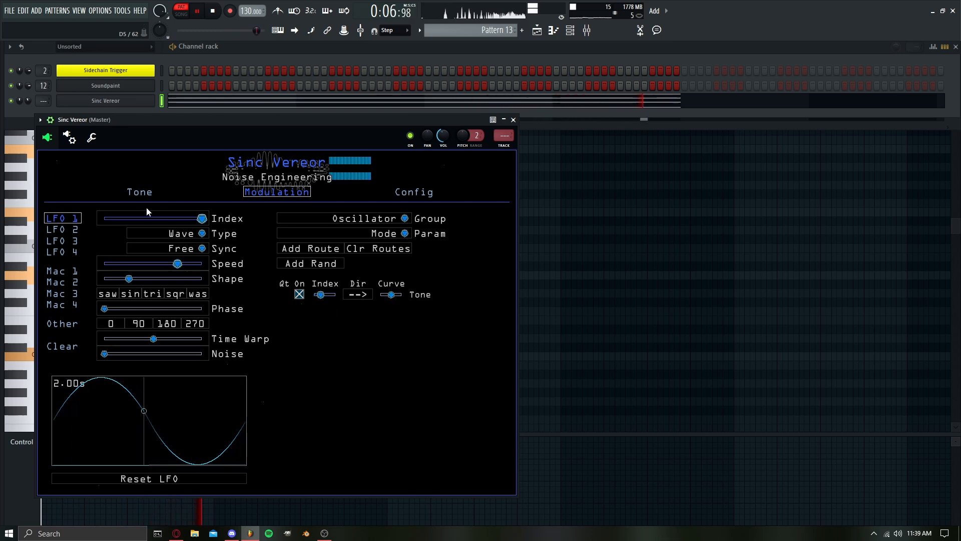
pyautogui.moveTo(177, 264); pyautogui.dragTo(151, 267)
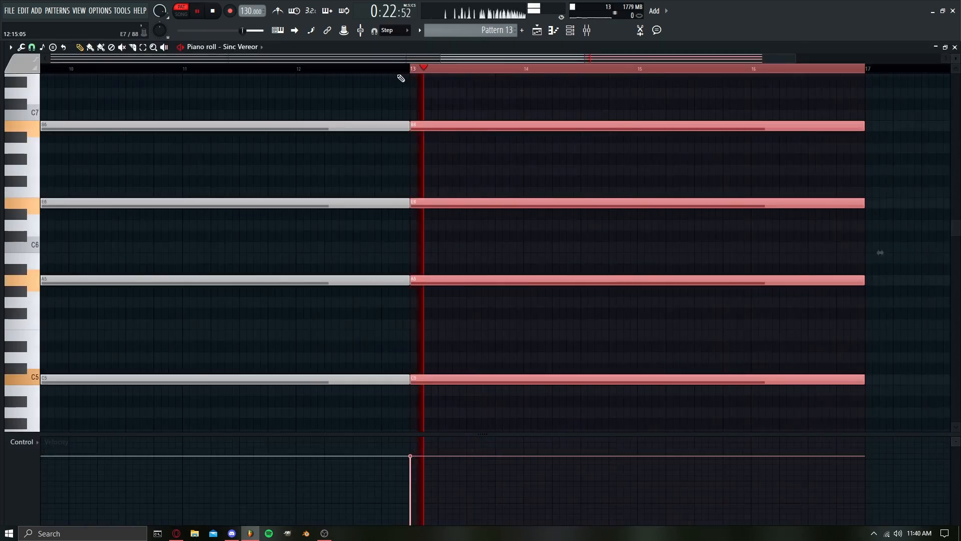
# - Quick render Pattern 13, with the time selection from bar 13 to bar 17, as an audio clip
pyautogui.scroll(2, 401, 78)
pyautogui.scroll(-3, 400, 78)
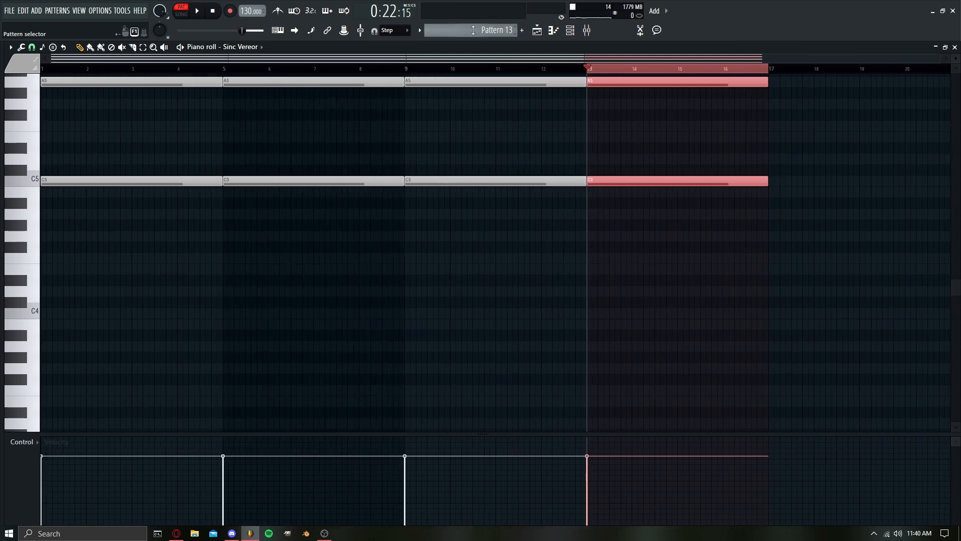
pyautogui.click(497, 30)
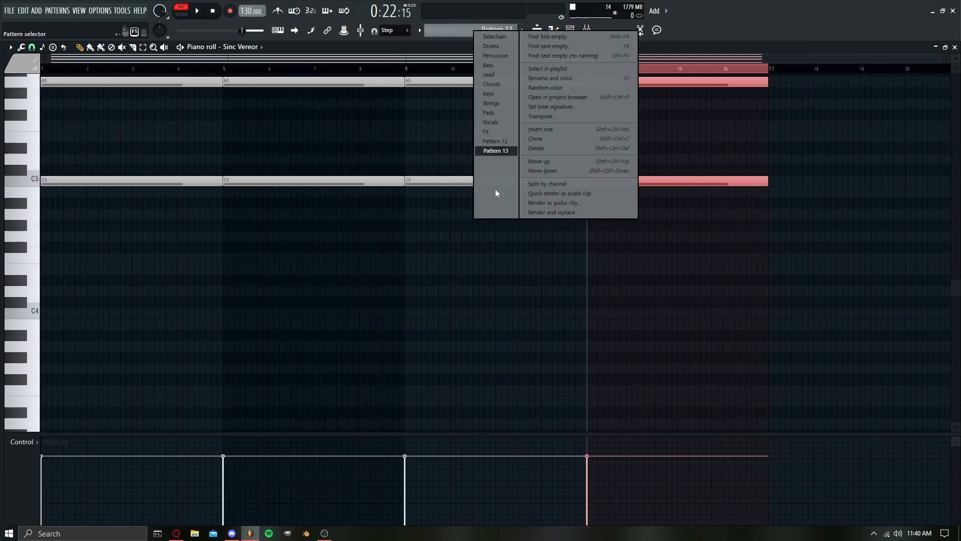
pyautogui.click(569, 193)
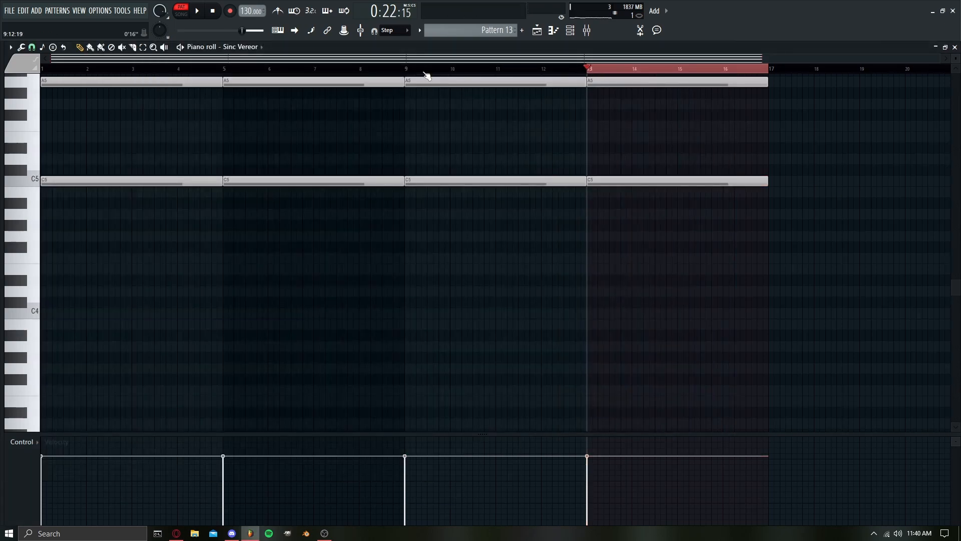
# - Open the rendered Pattern 13 audio clip from the playlist's audio clips
pyautogui.click(537, 31)
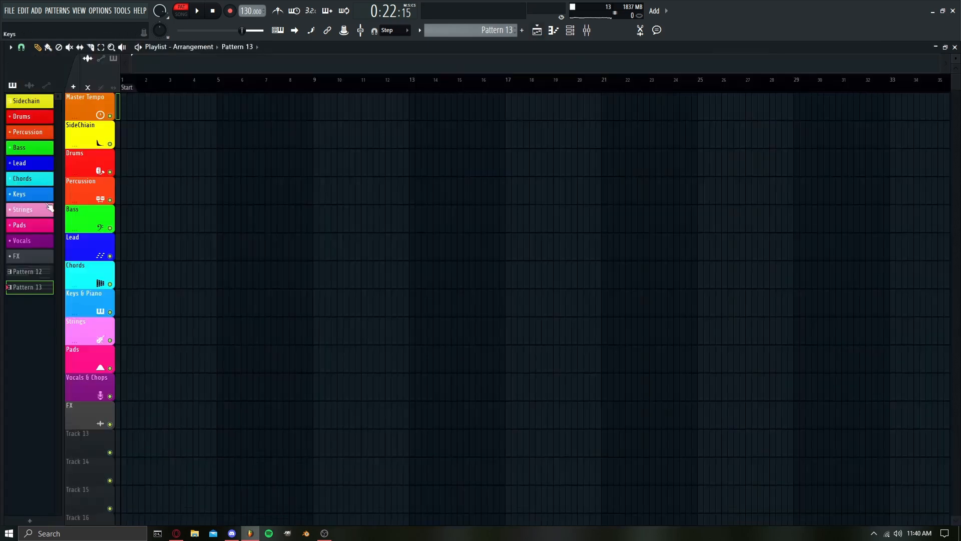
pyautogui.click(30, 86)
pyautogui.click(32, 102)
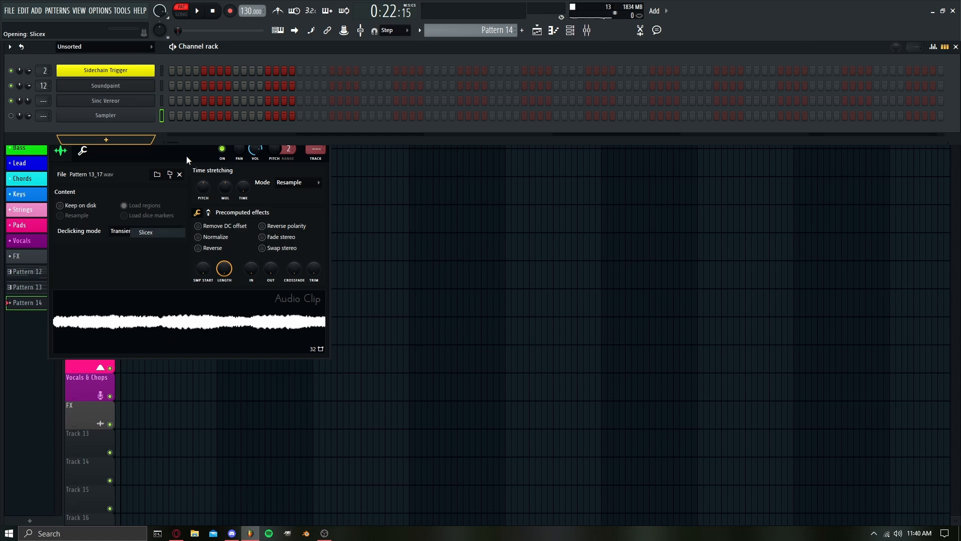
# - Load the rendered Pattern 13_17.wav into a new Slicex channel, hide its detailed settings and move its window clear of the channel rack
pyautogui.moveTo(154, 148); pyautogui.dragTo(467, 150)
pyautogui.moveTo(190, 320); pyautogui.dragTo(486, 396)
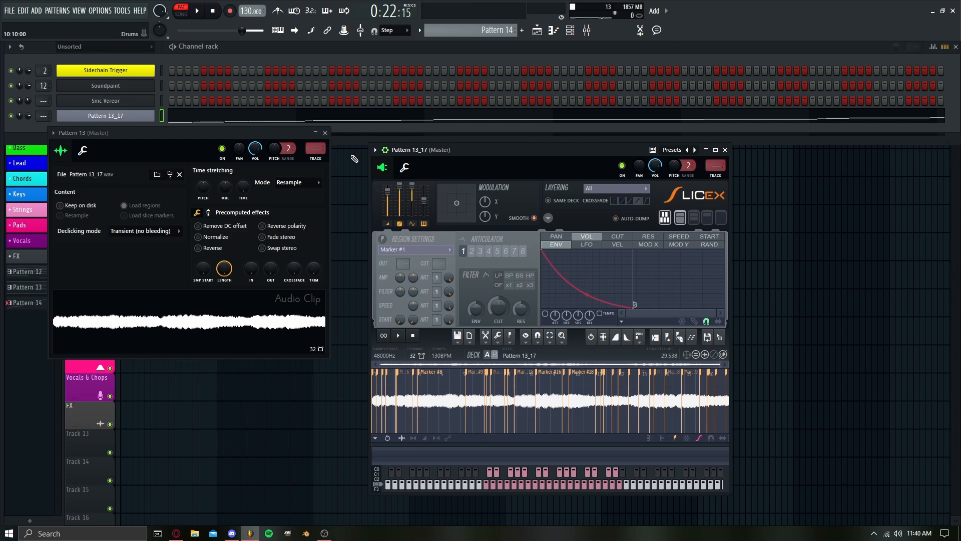
pyautogui.click(359, 131)
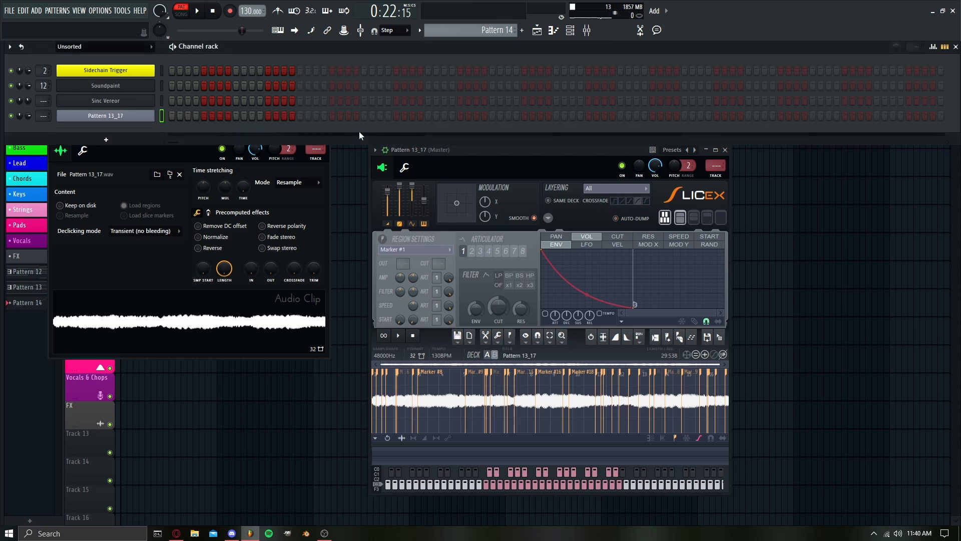
pyautogui.click(386, 150)
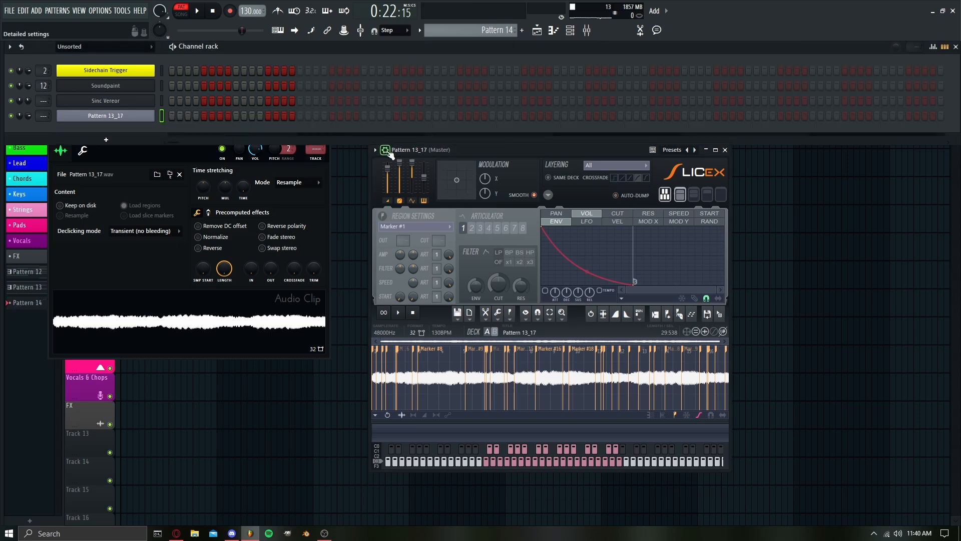
pyautogui.moveTo(416, 154); pyautogui.dragTo(385, 73)
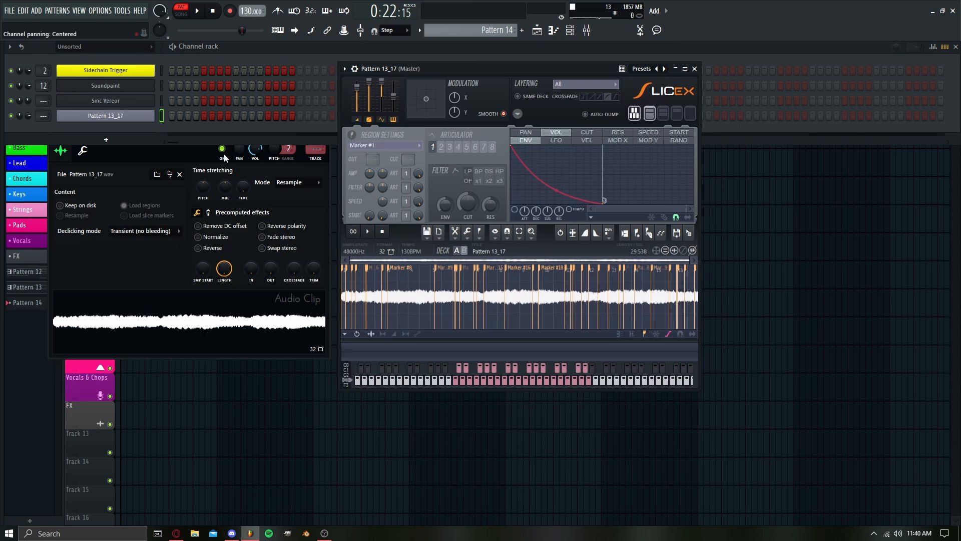
# - Normalize the whole Pattern 13_17 sample in the Slicex wave editor
pyautogui.click(468, 231)
pyautogui.click(494, 326)
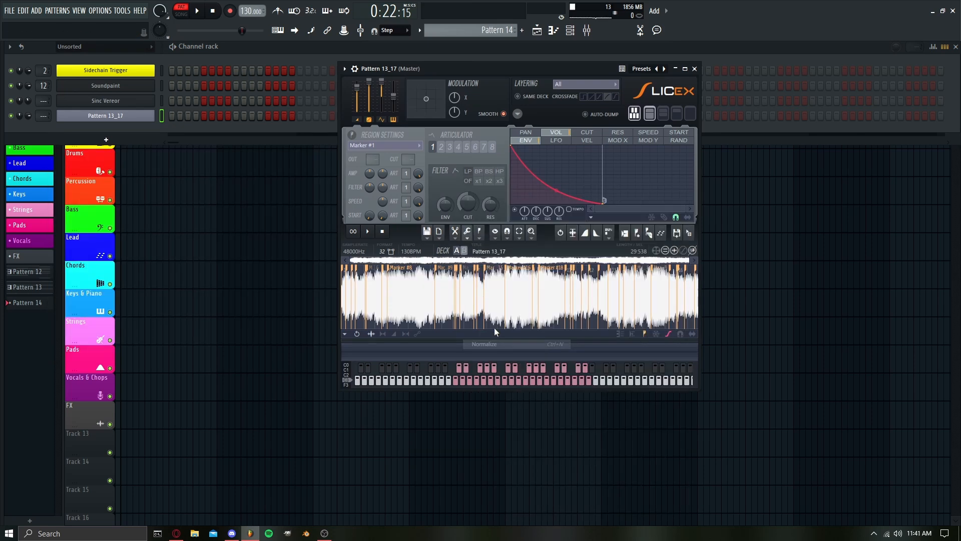
pyautogui.click(466, 237)
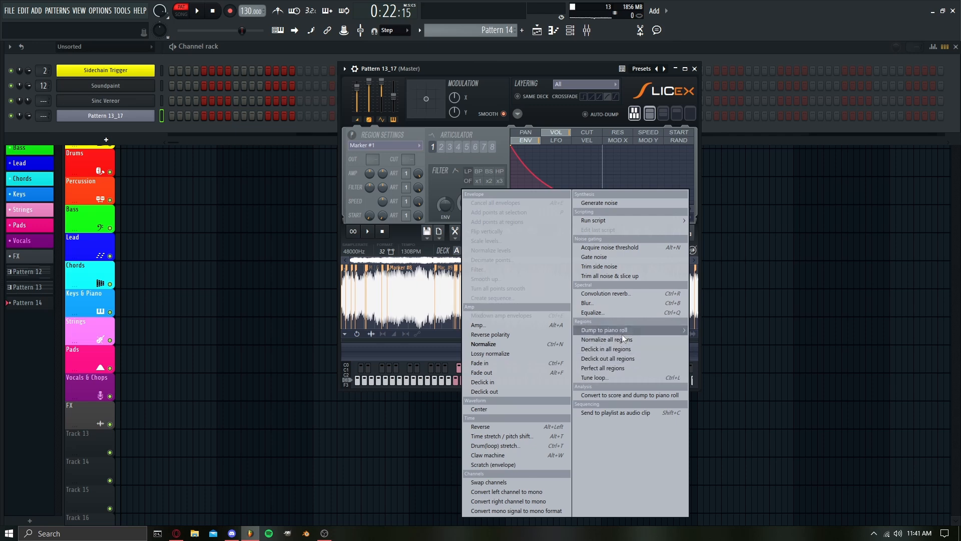
pyautogui.click(396, 232)
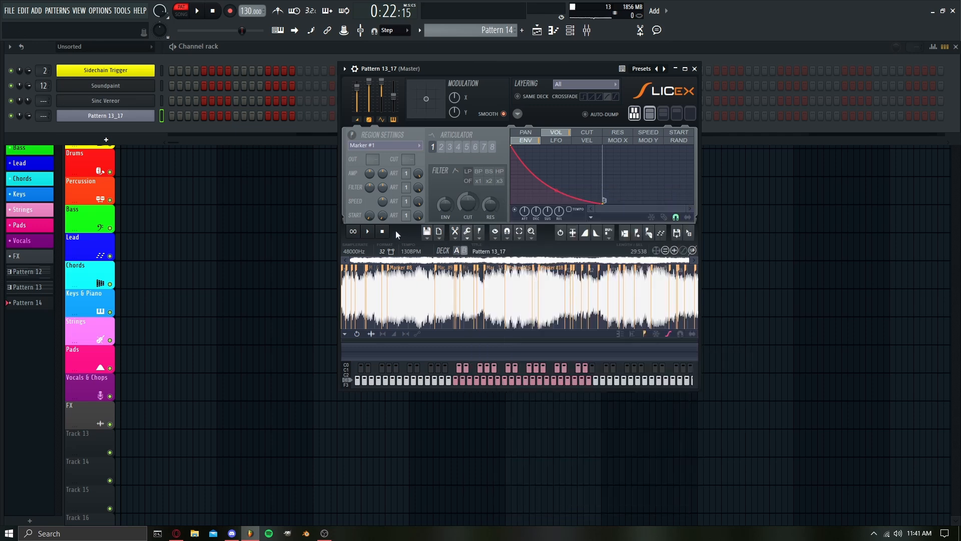
# - Slice the Pattern 13_17 sample with Slicex's sharp auto-slicing
pyautogui.click(479, 232)
pyautogui.moveTo(517, 364)
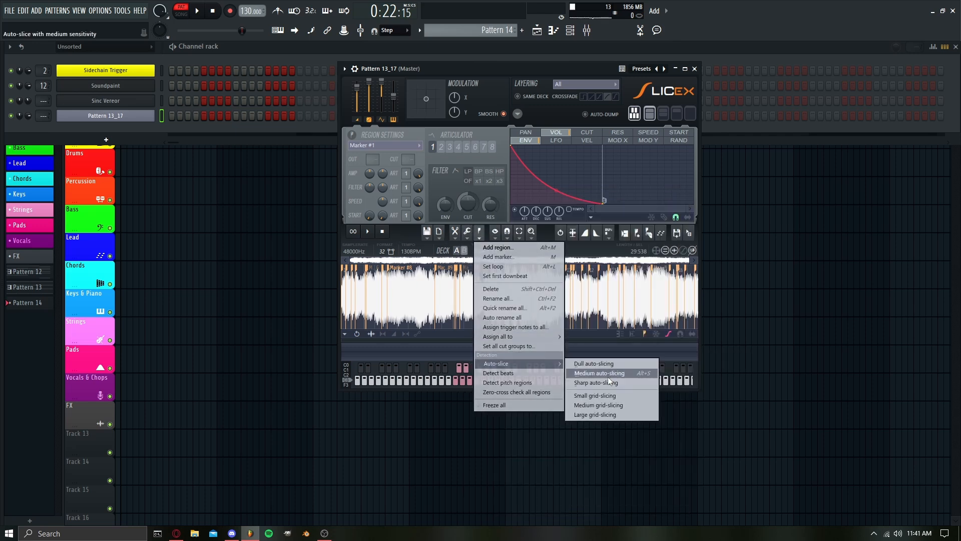
pyautogui.click(609, 378)
pyautogui.click(472, 234)
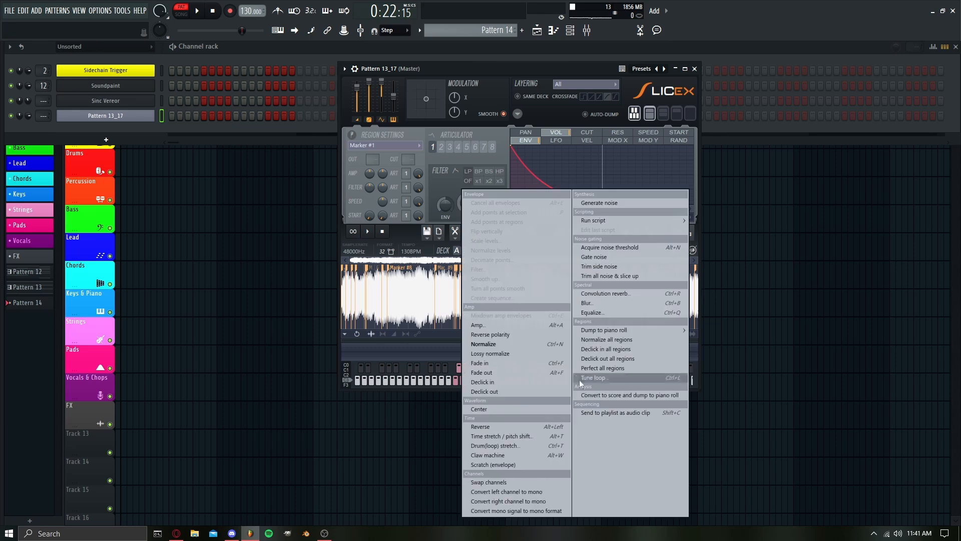
pyautogui.click(479, 231)
pyautogui.moveTo(518, 368)
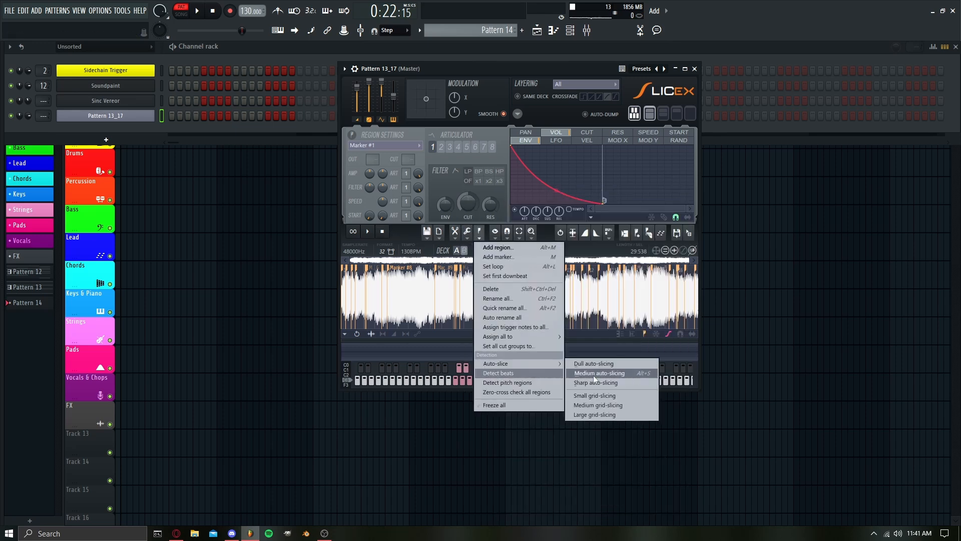
pyautogui.click(596, 387)
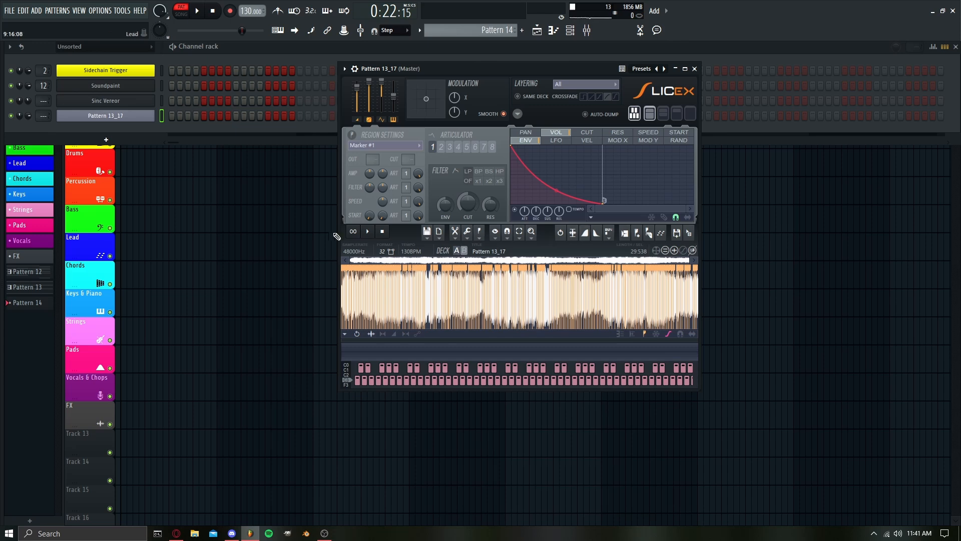
# - Declick in and declick out all slice regions, and normalize all regions in Slicex
pyautogui.click(479, 231)
pyautogui.click(614, 344)
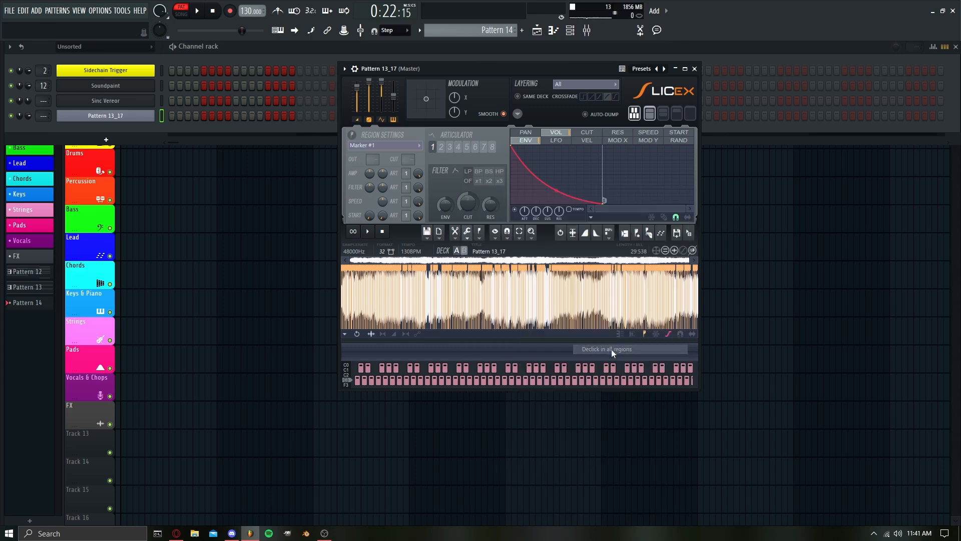
pyautogui.click(479, 232)
pyautogui.click(621, 361)
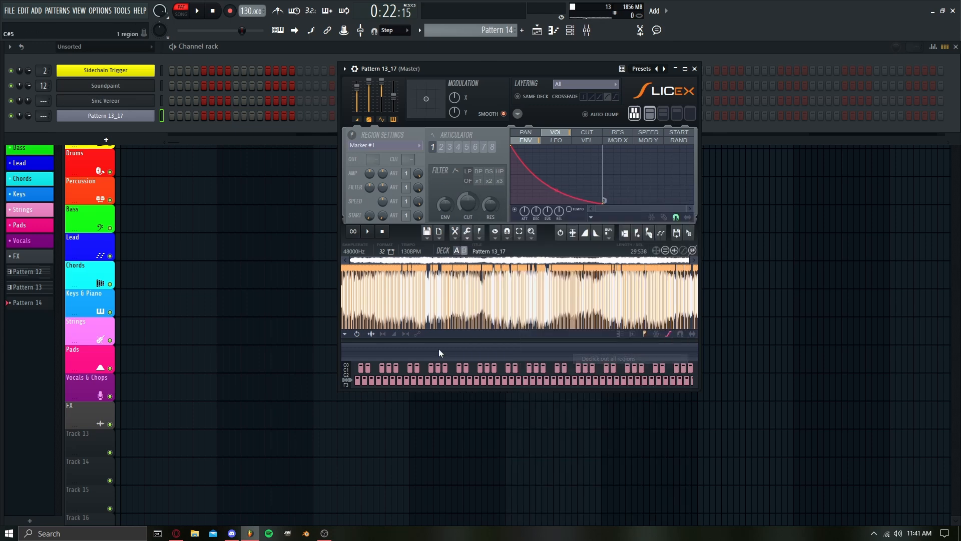
pyautogui.click(468, 232)
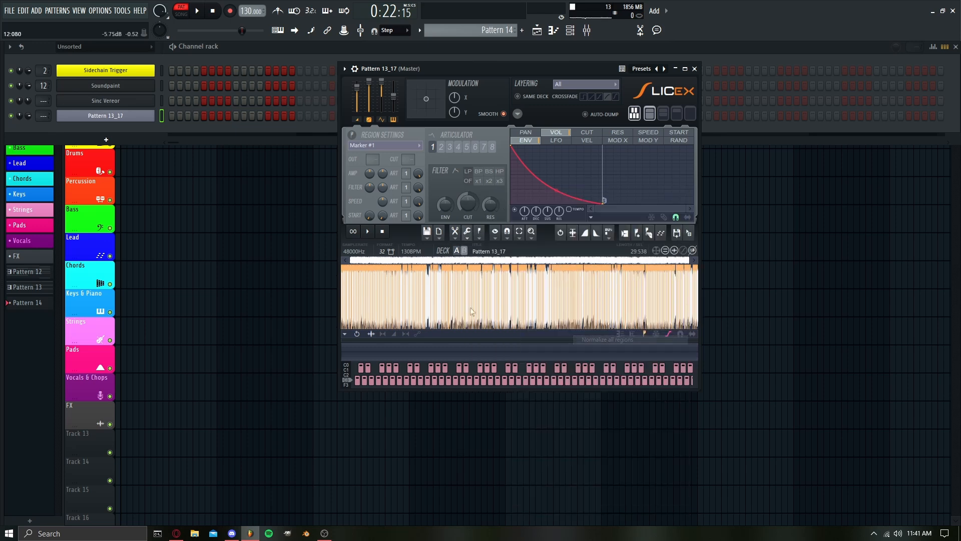
pyautogui.click(630, 341)
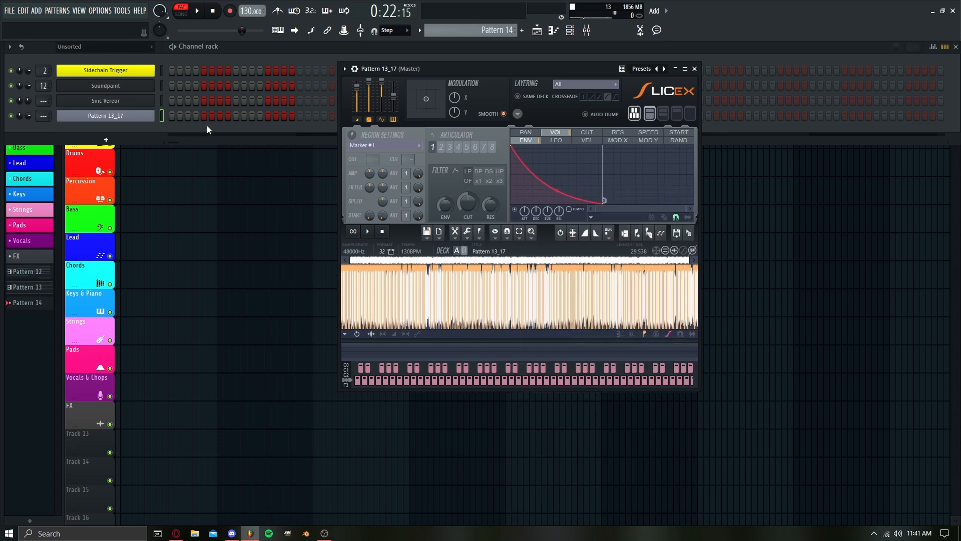
# - In Pattern 13_17's piano roll, stack duplicated notes spanning bars 1 to 5 upward until every marker up to #128 has a note
pyautogui.press('F7')
pyautogui.moveTo(89, 425)
pyautogui.mouseDown()
pyautogui.moveTo(180, 393)
pyautogui.moveTo(87, 416)
pyautogui.moveTo(90, 382)
pyautogui.moveTo(80, 405)
pyautogui.moveTo(176, 395)
pyautogui.moveTo(81, 371)
pyautogui.moveTo(100, 393)
pyautogui.moveTo(190, 382)
pyautogui.moveTo(114, 338)
pyautogui.moveTo(108, 354)
pyautogui.mouseUp()
pyautogui.hotkey('ctrl', 'a')
pyautogui.hotkey('ctrl', 'a')
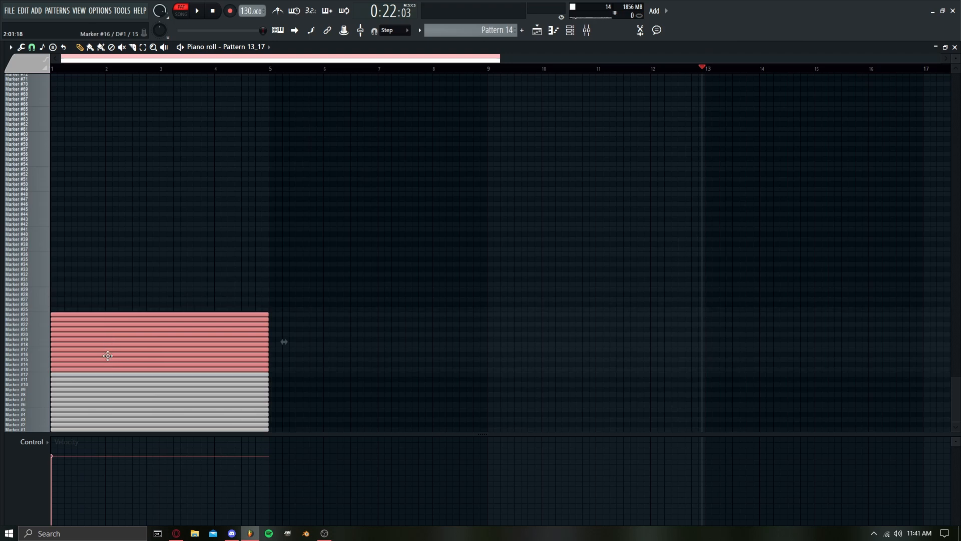
pyautogui.moveTo(114, 243); pyautogui.dragTo(44, 176)
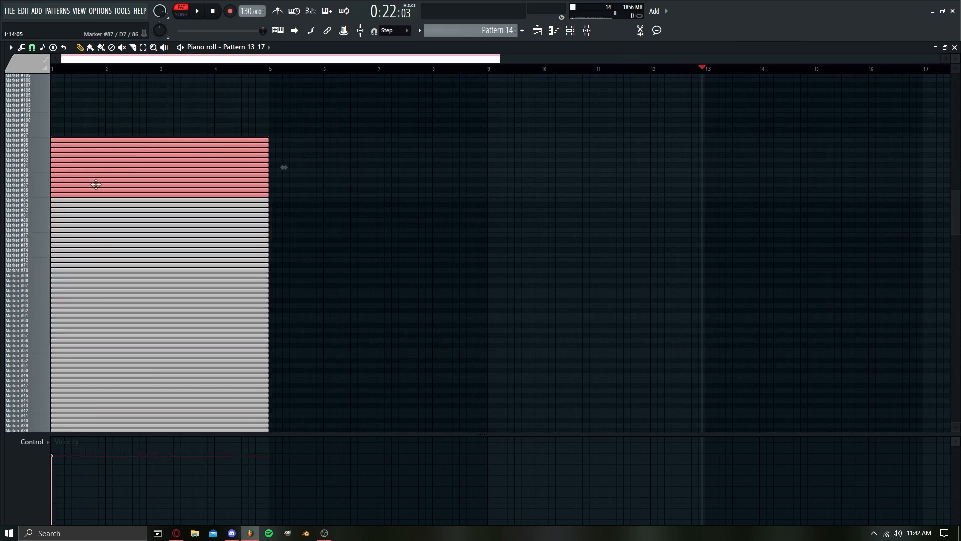
pyautogui.scroll(5, 250, 185)
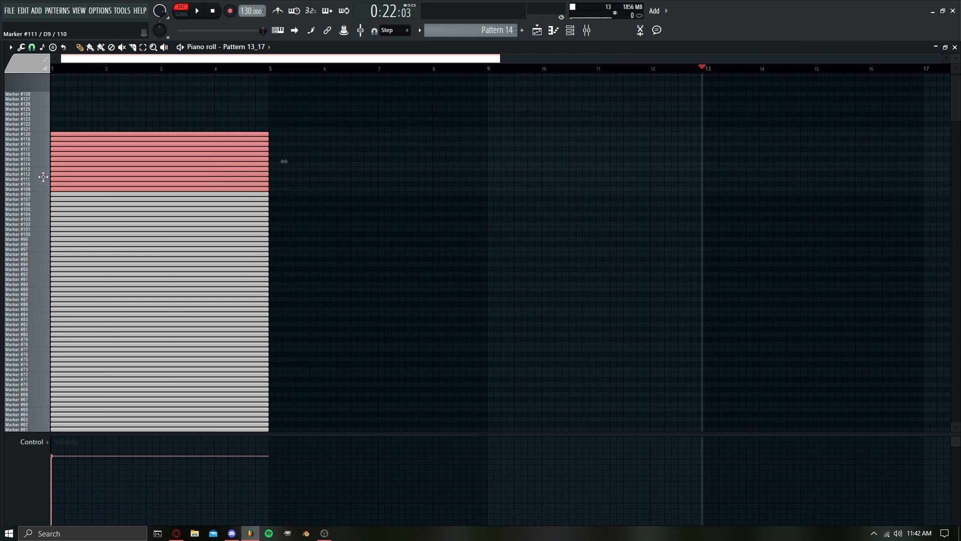
pyautogui.moveTo(104, 134); pyautogui.dragTo(82, 74)
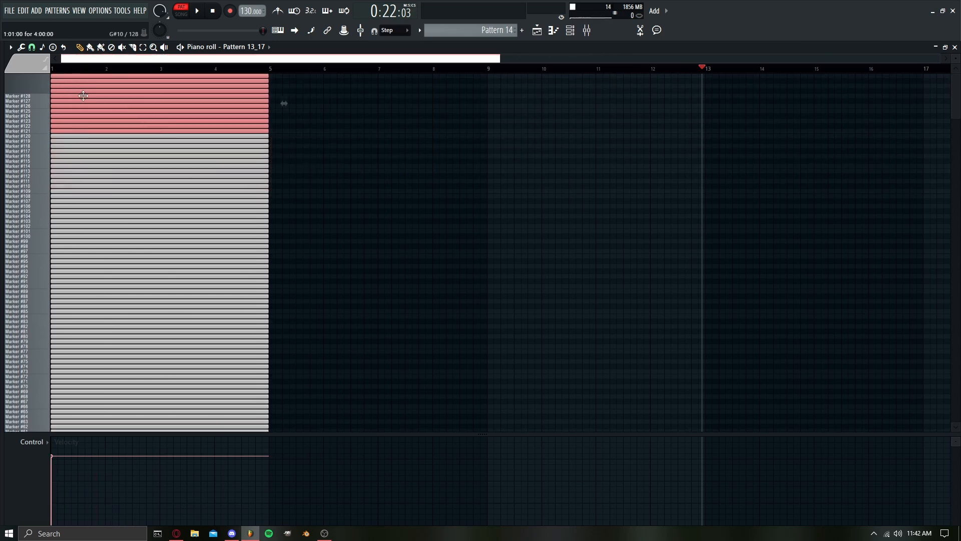
# - Deselect the stacked notes and delete the surplus ones above Marker #128
pyautogui.keyDown('ctrl'); pyautogui.click(273, 86); pyautogui.keyUp('ctrl')
pyautogui.rightClick(220, 77)
pyautogui.rightClick(210, 82)
pyautogui.rightClick(192, 86)
pyautogui.rightClick(188, 92)
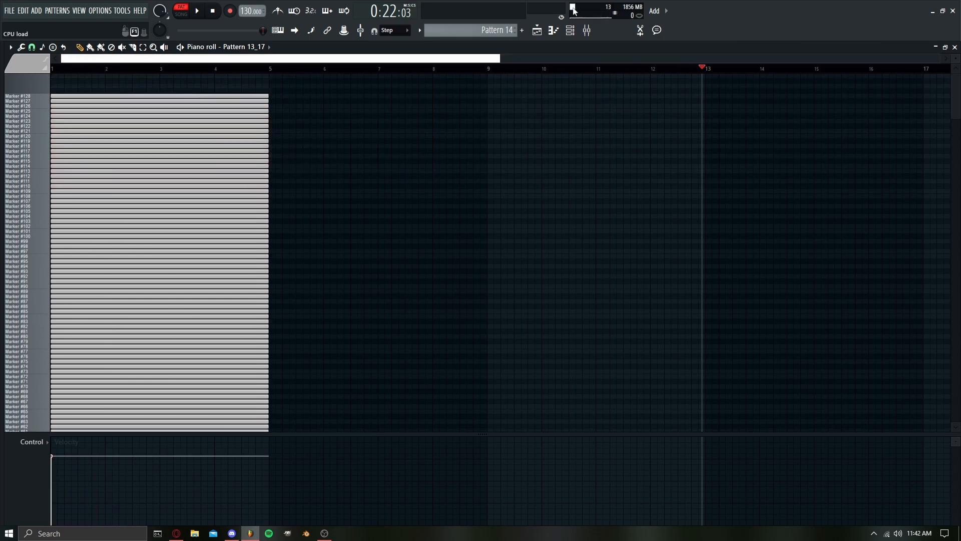
# - Enable portamento in the Pattern 13_17 channel's miscellaneous functions and audition the pattern
pyautogui.click(570, 30)
pyautogui.click(105, 115)
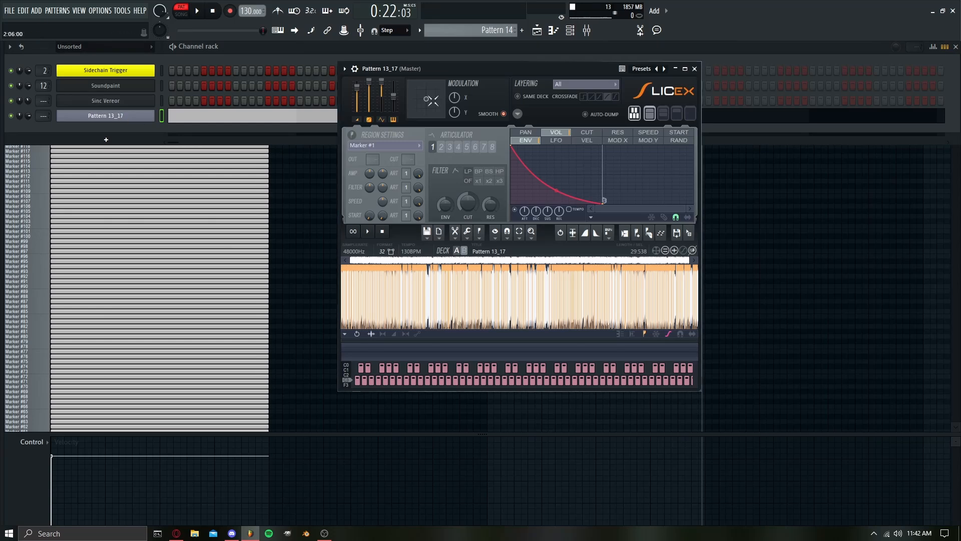
pyautogui.click(385, 90)
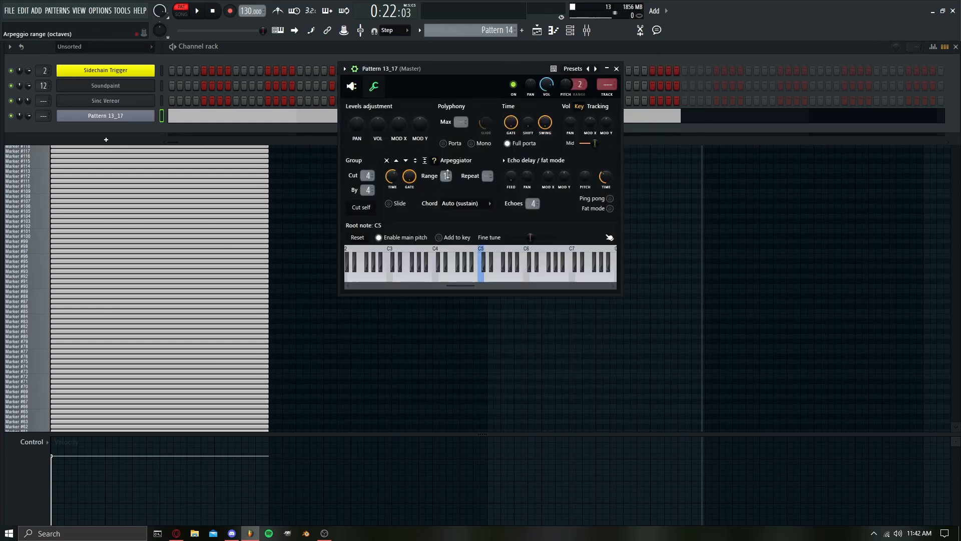
pyautogui.press('space')
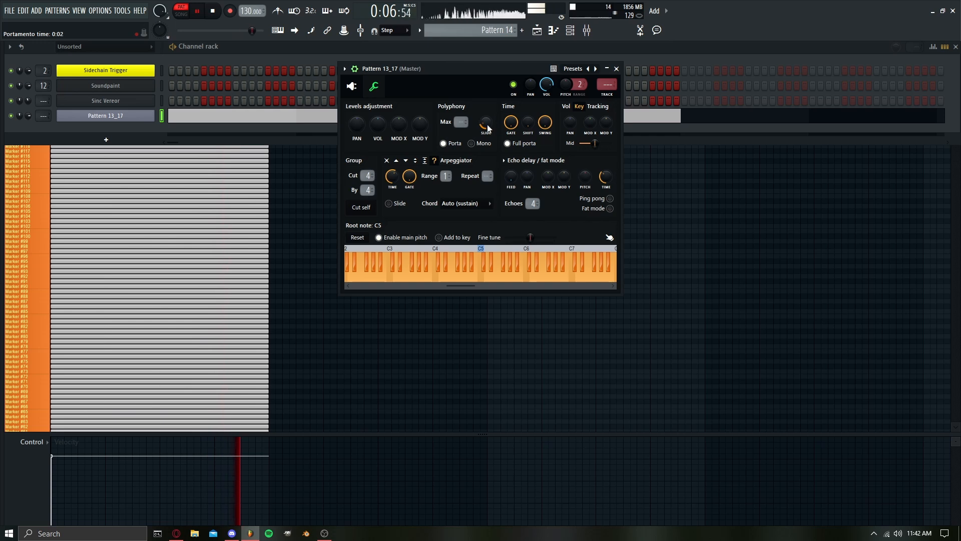
pyautogui.click(213, 11)
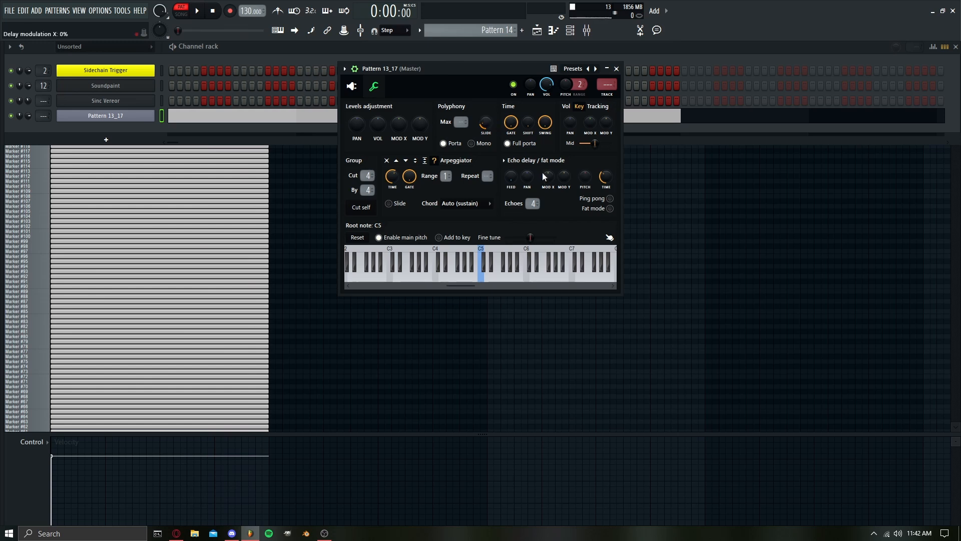
# - Shape Slicex's random mapping for volume to stay at zero up to about 75% and jump to full level from there
pyautogui.click(352, 88)
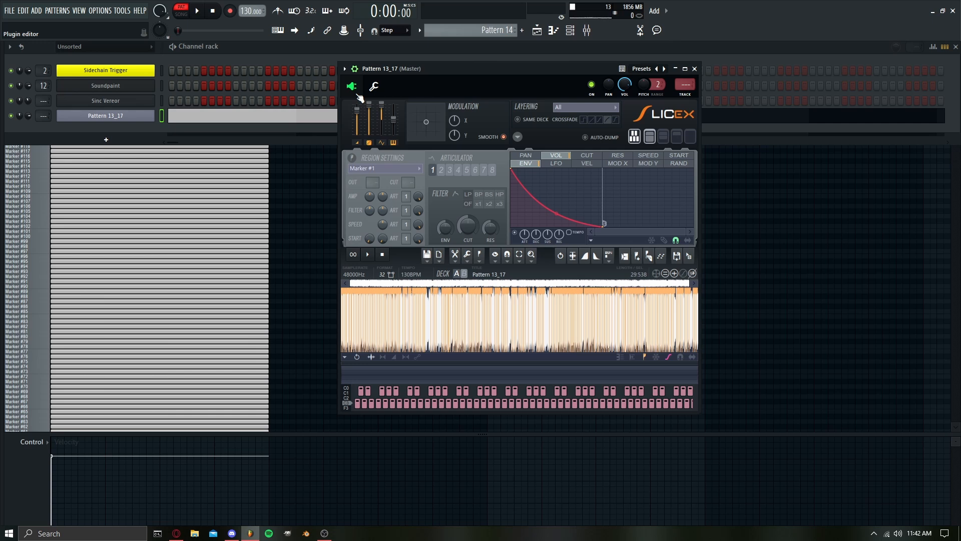
pyautogui.click(526, 155)
pyautogui.click(557, 157)
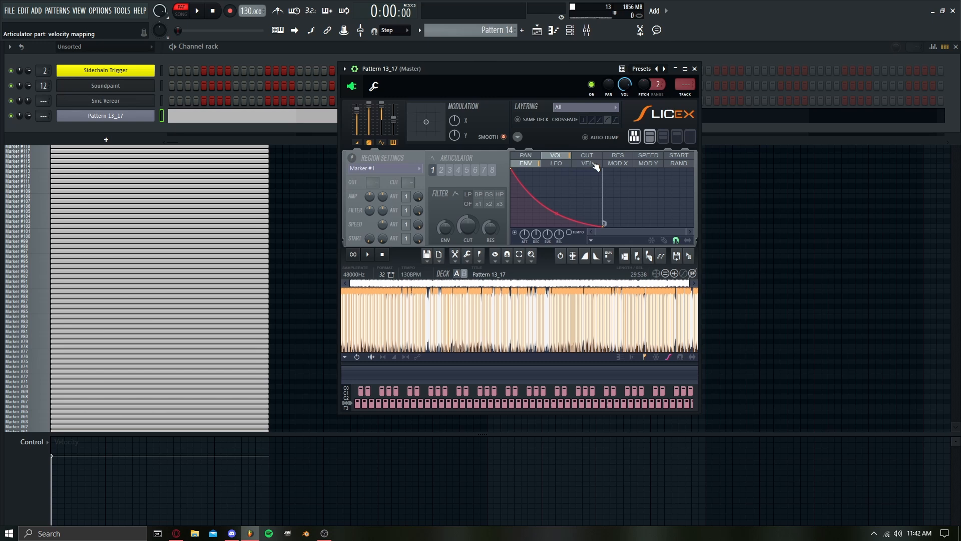
pyautogui.click(684, 165)
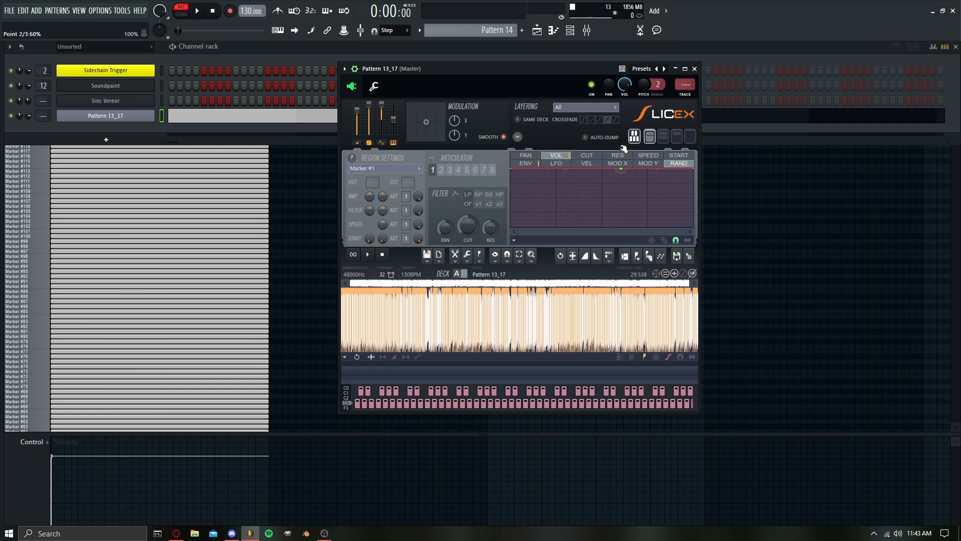
pyautogui.moveTo(579, 169); pyautogui.dragTo(580, 197)
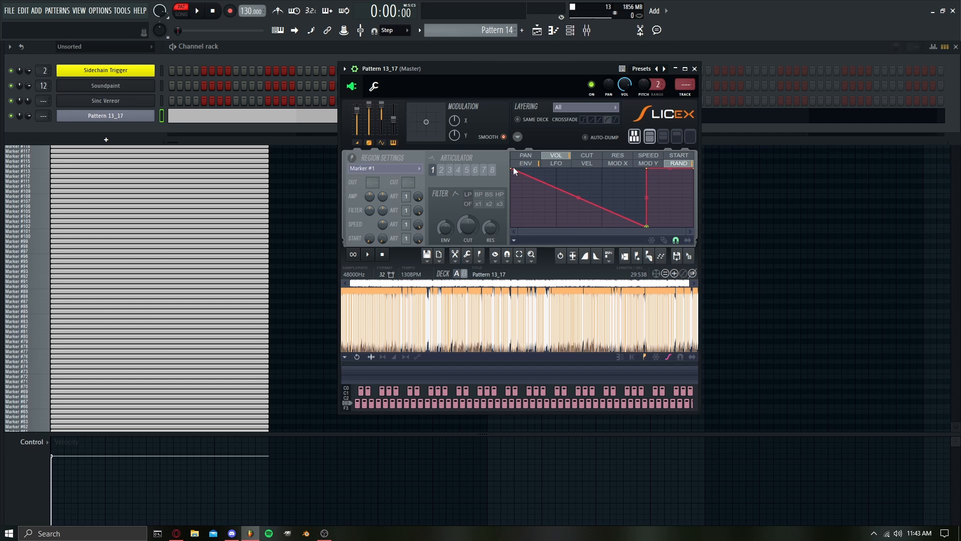
pyautogui.moveTo(514, 172); pyautogui.dragTo(506, 227)
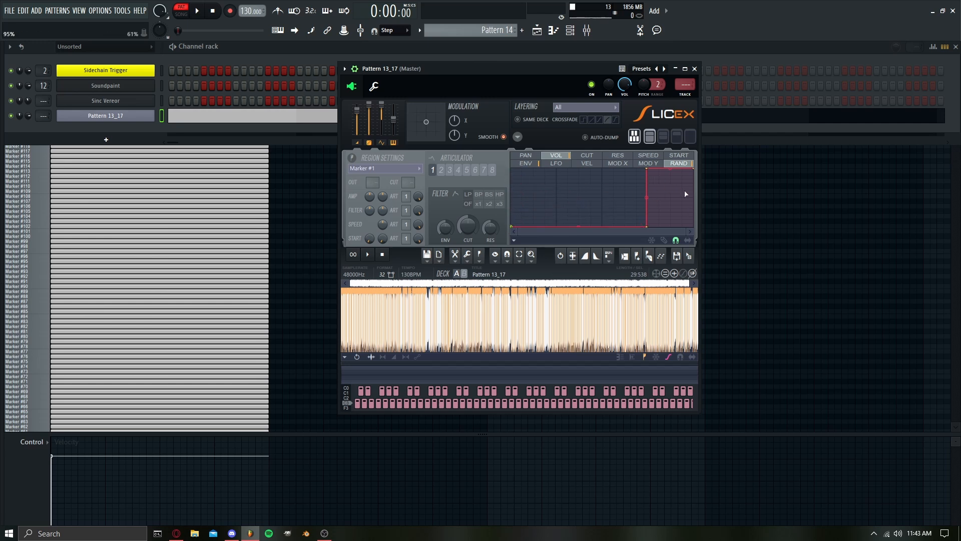
# - While the pattern plays, move the random volume curve's lower point to about 50% so it ramps up to full at 75%
pyautogui.click(199, 11)
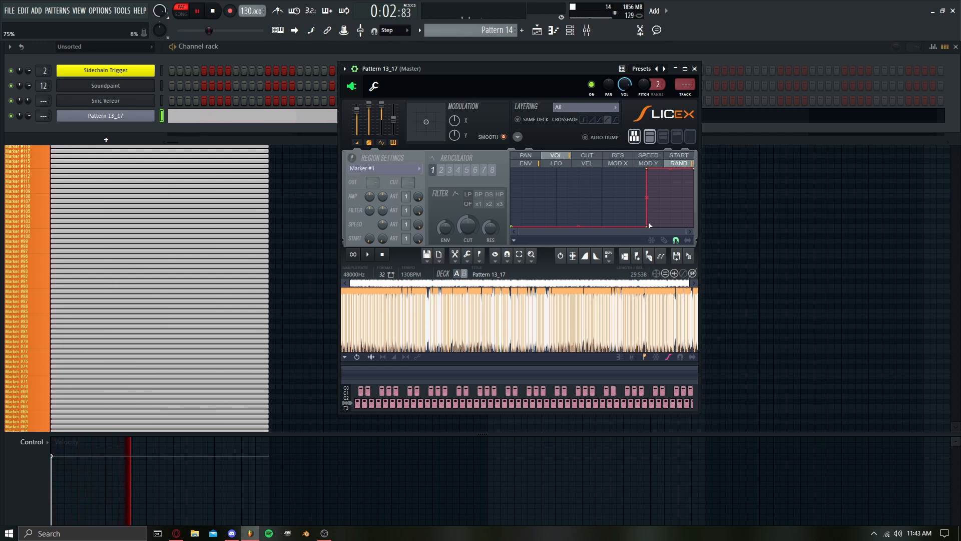
pyautogui.moveTo(647, 227); pyautogui.dragTo(604, 243)
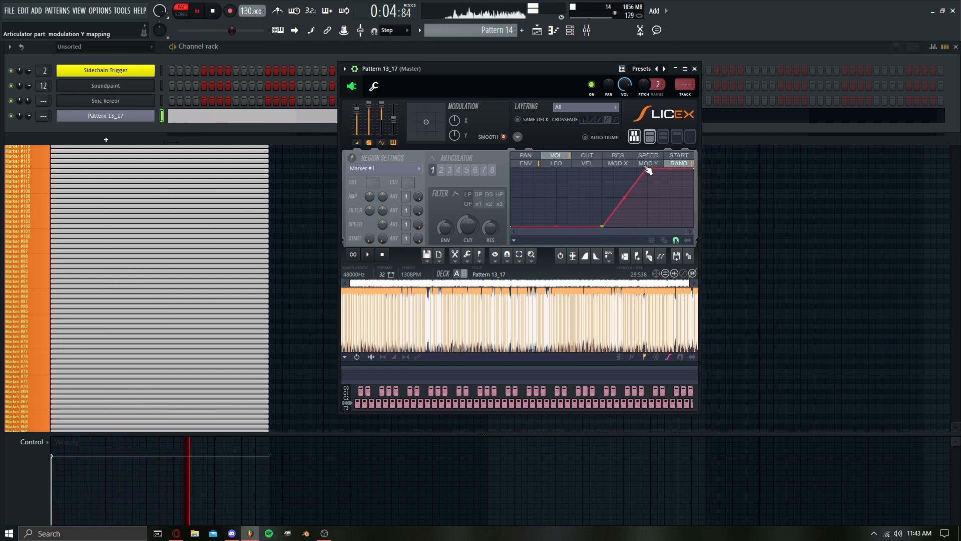
pyautogui.moveTo(647, 170); pyautogui.dragTo(571, 167)
pyautogui.press('space')
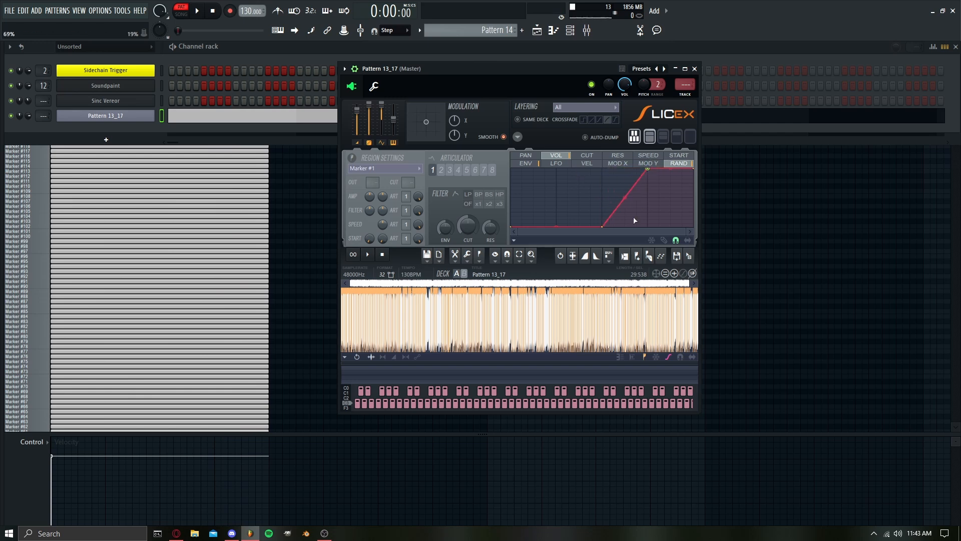
# - Audition the pattern with the ramped random volume curve and display the channel's miscellaneous functions
pyautogui.click(197, 12)
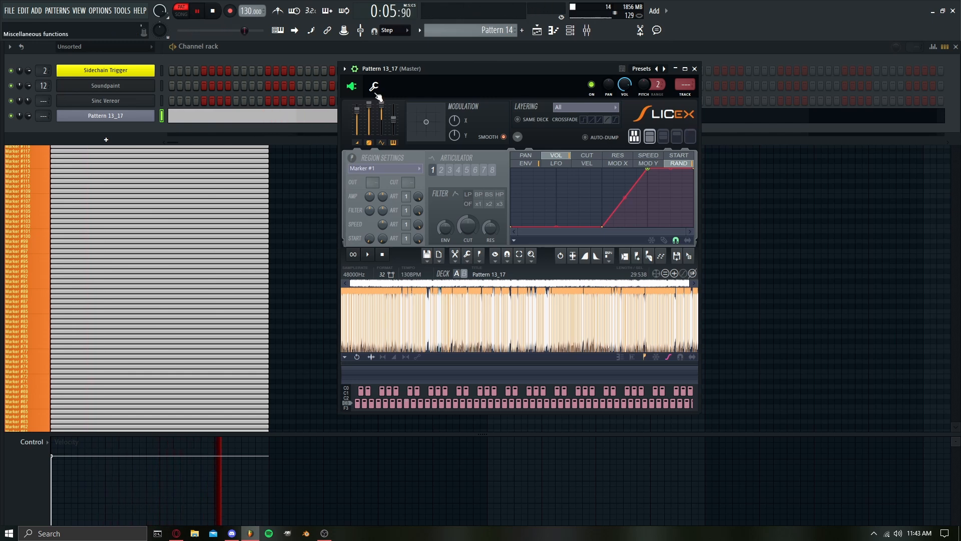
pyautogui.click(376, 93)
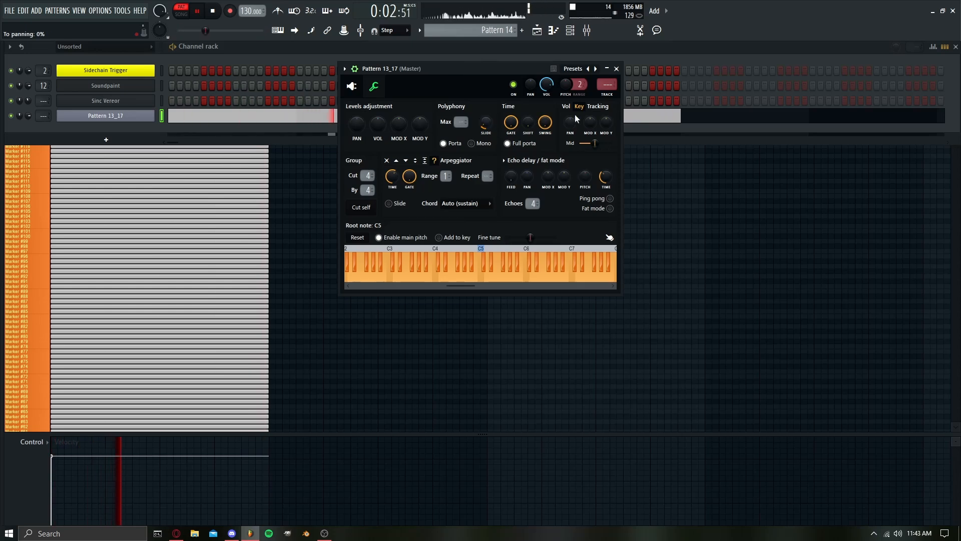
pyautogui.click(214, 13)
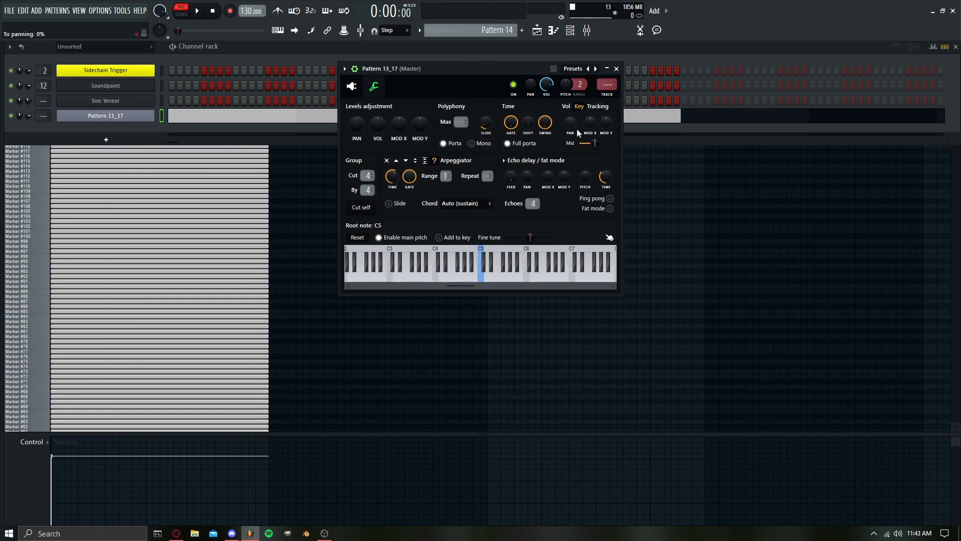
# - Shape Slicex's random mapping for panning as a gentle ramp from slightly left to slightly right and play the pattern
pyautogui.click(351, 88)
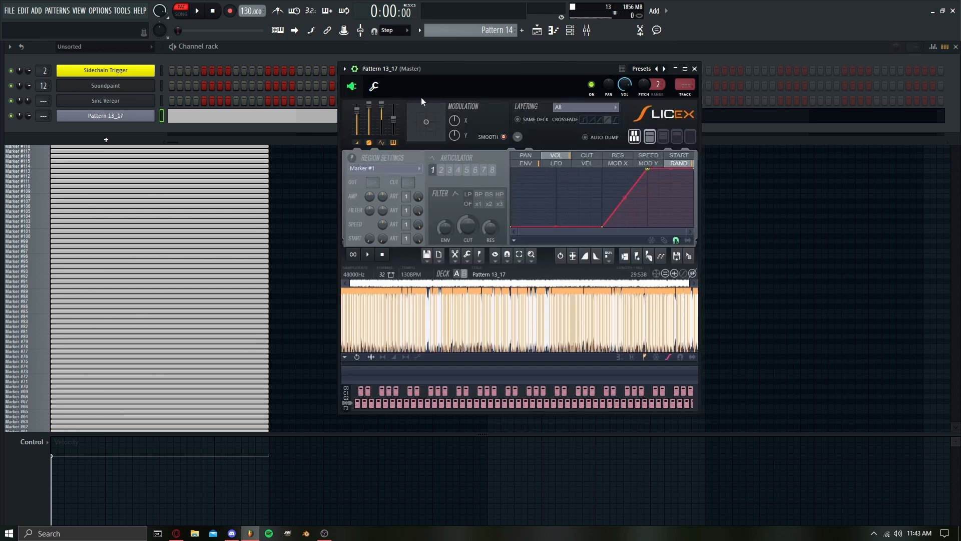
pyautogui.click(527, 156)
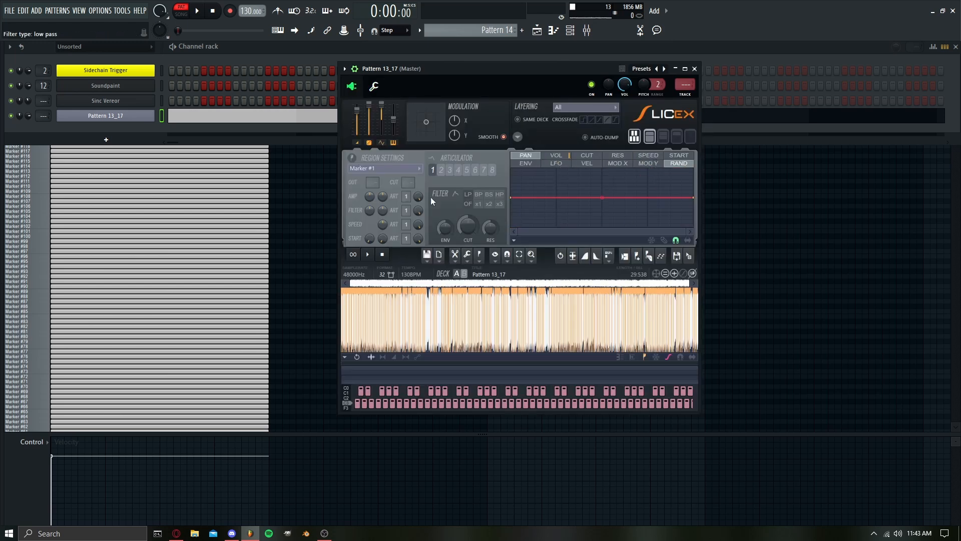
pyautogui.moveTo(516, 204); pyautogui.dragTo(510, 209)
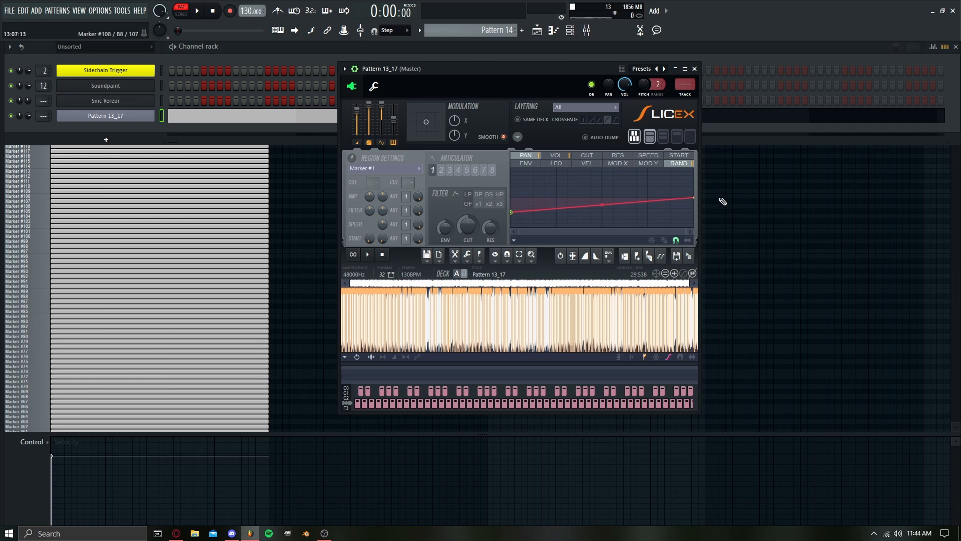
pyautogui.moveTo(694, 199); pyautogui.dragTo(701, 183)
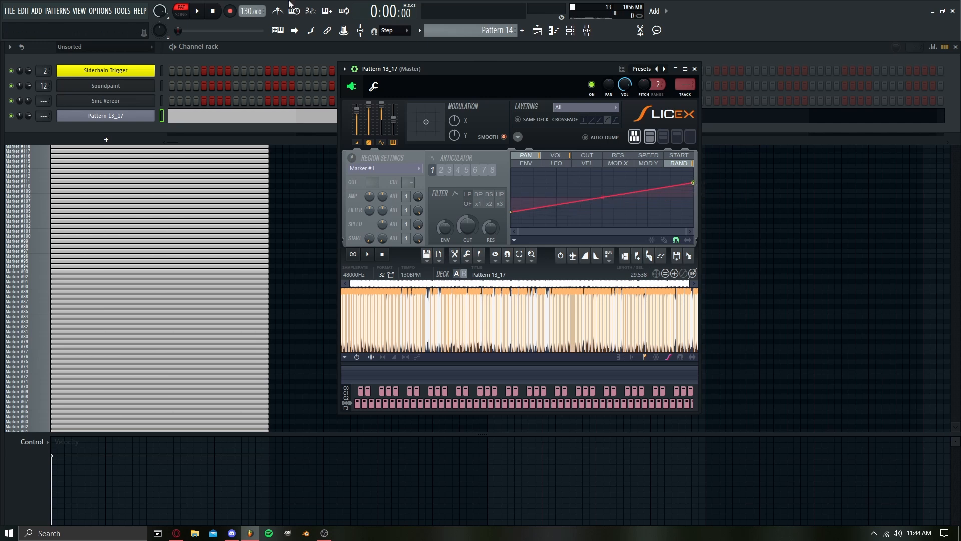
pyautogui.click(196, 13)
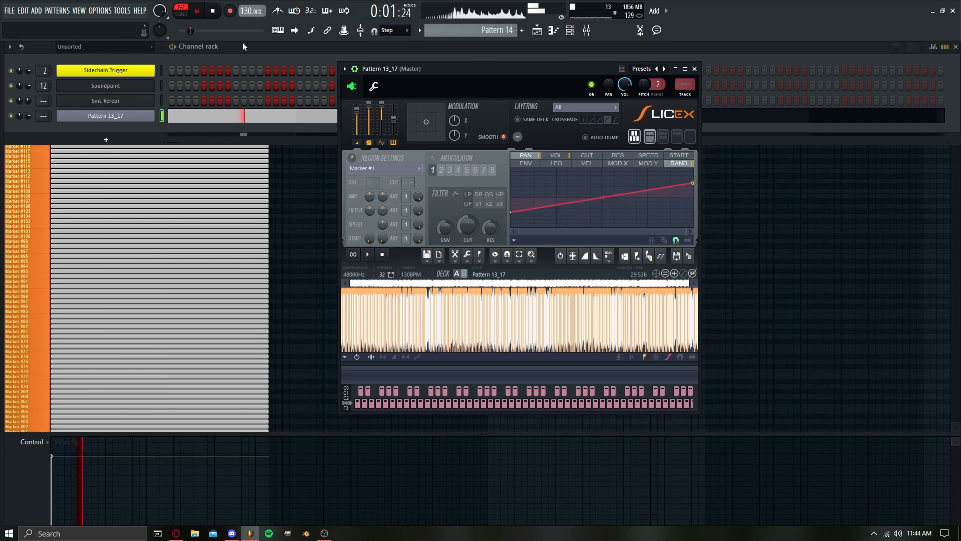
# - Adjust the channel's key tracking for panning in the miscellaneous functions while the pattern plays, comparing with the Slicex editor
pyautogui.click(374, 86)
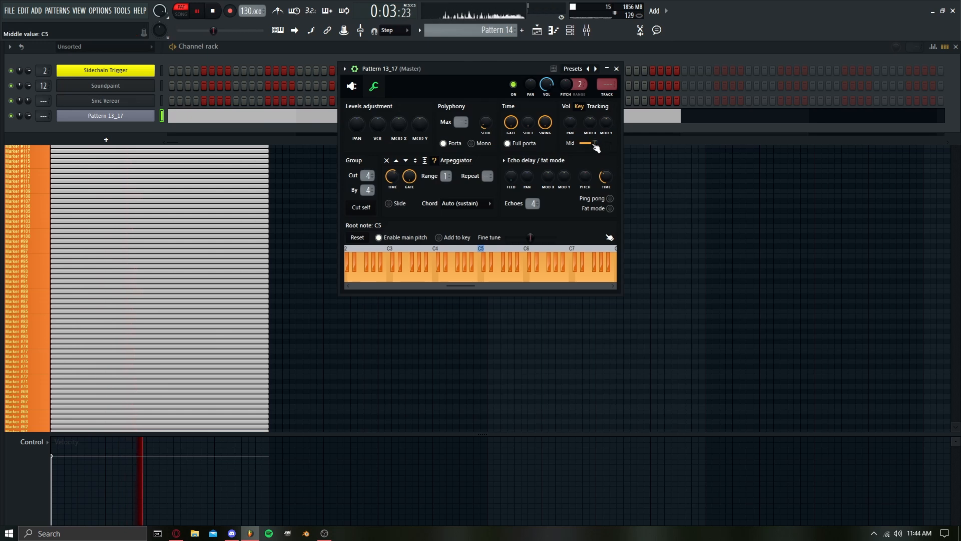
pyautogui.moveTo(569, 123); pyautogui.dragTo(599, 144)
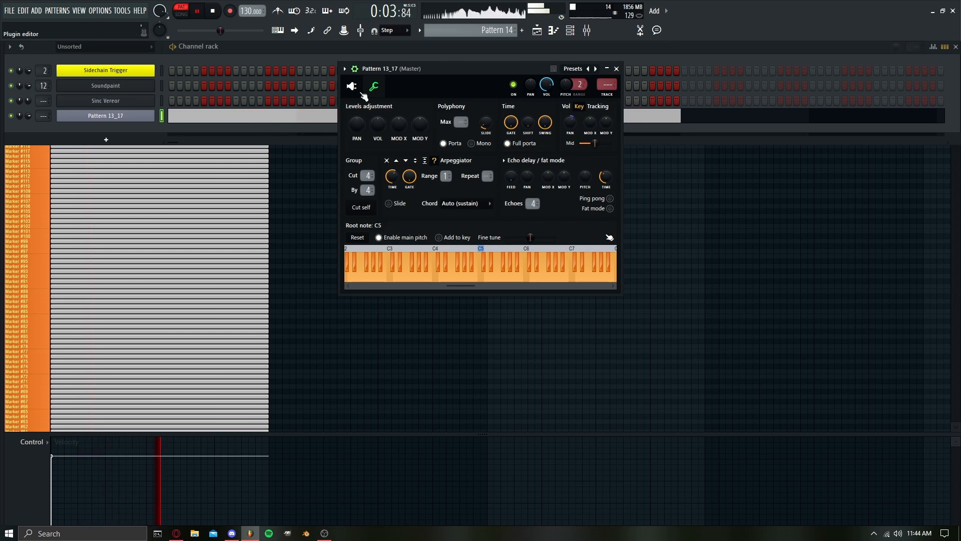
pyautogui.click(351, 87)
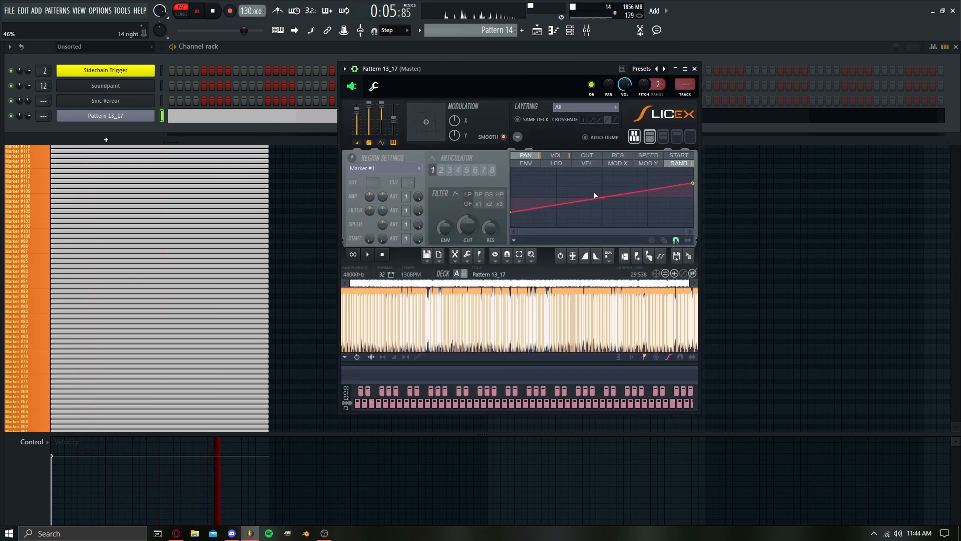
pyautogui.click(374, 92)
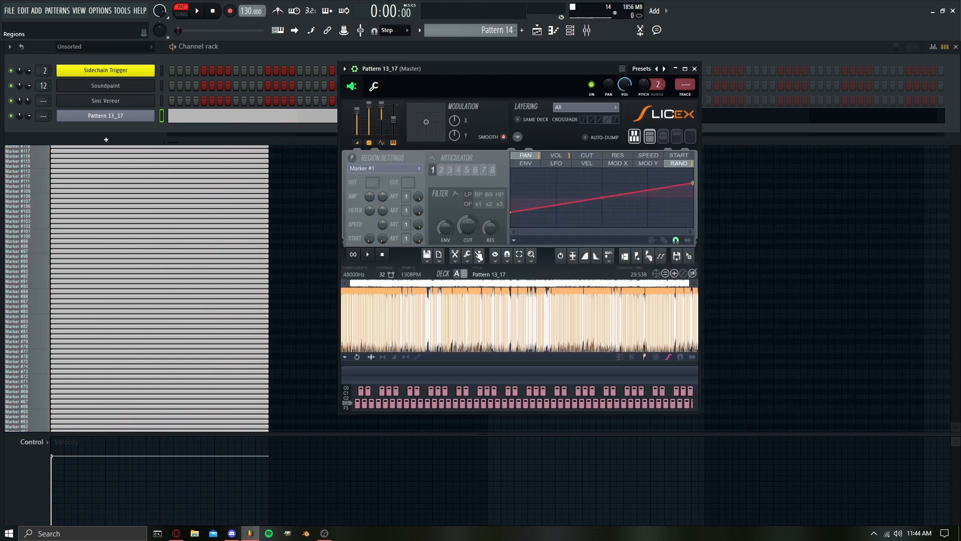
# - Process the Slicex sample with the time stretcher / pitch shifter using the e3 generic method
pyautogui.click(475, 254)
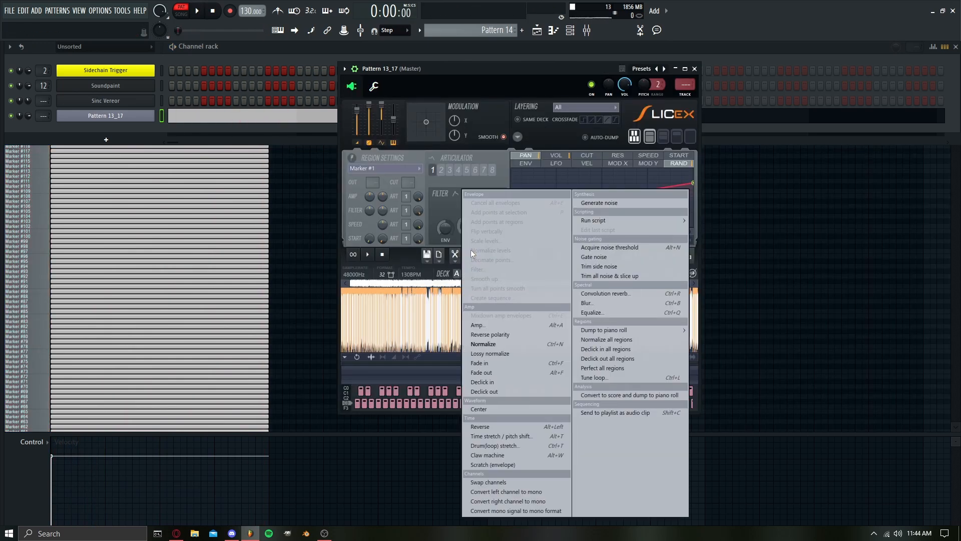
pyautogui.click(407, 256)
pyautogui.click(469, 254)
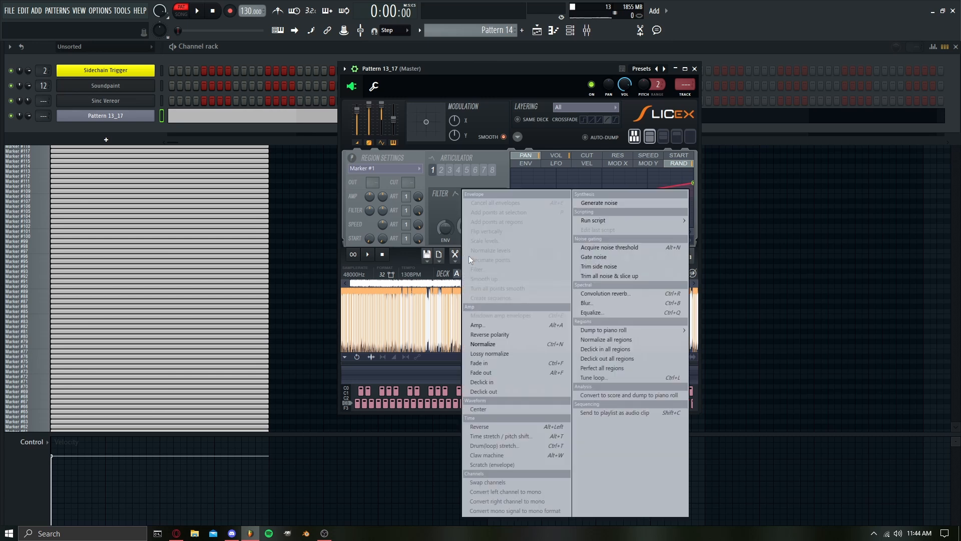
pyautogui.click(503, 437)
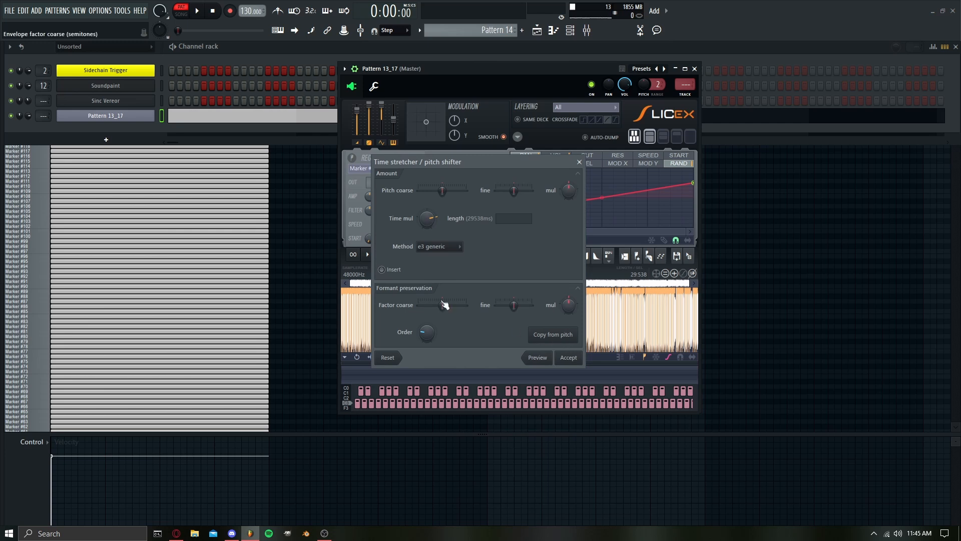
pyautogui.click(578, 357)
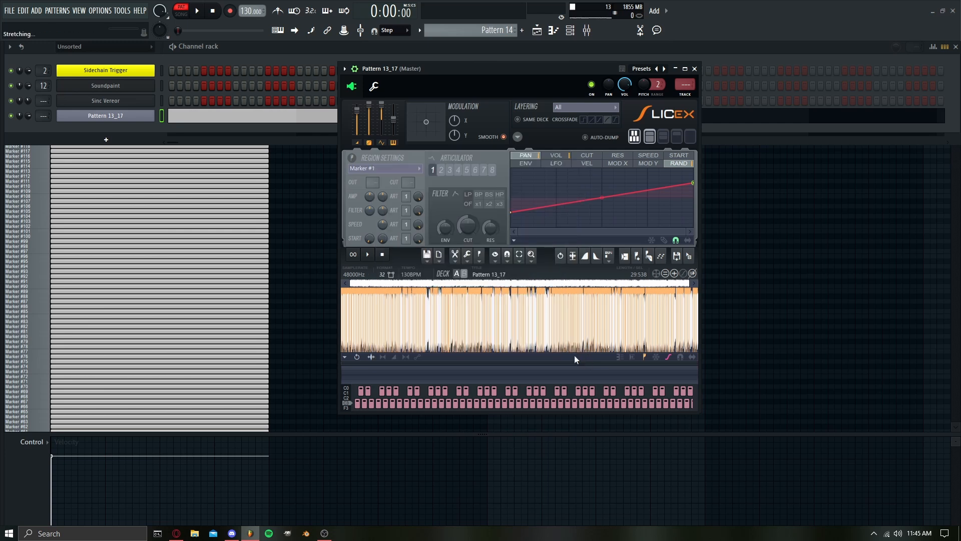
# - While the pattern plays, set TTO2 on the Pattern 13_17 mixer track to 49% depth and -1.2 dB output gain
pyautogui.click(204, 15)
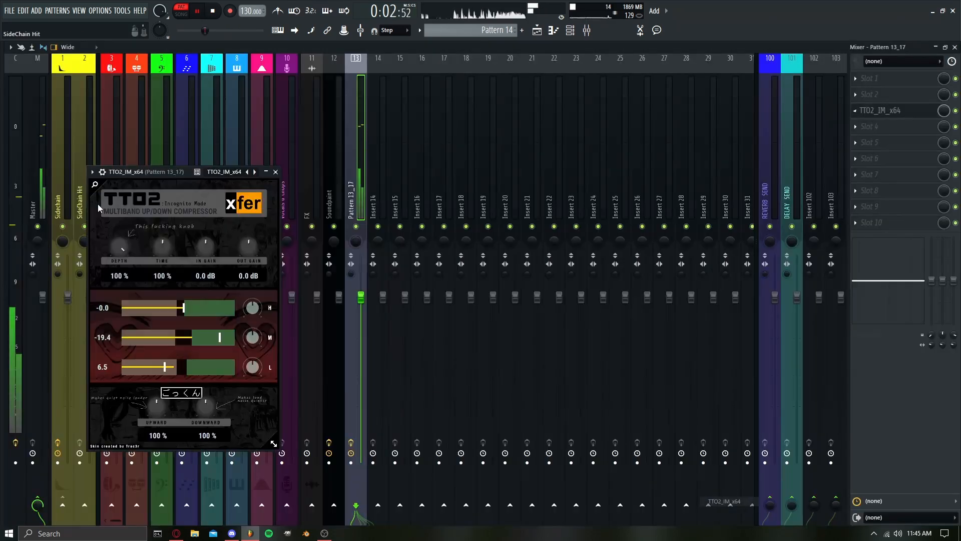
pyautogui.moveTo(120, 246); pyautogui.dragTo(118, 298)
pyautogui.moveTo(249, 247); pyautogui.dragTo(276, 284)
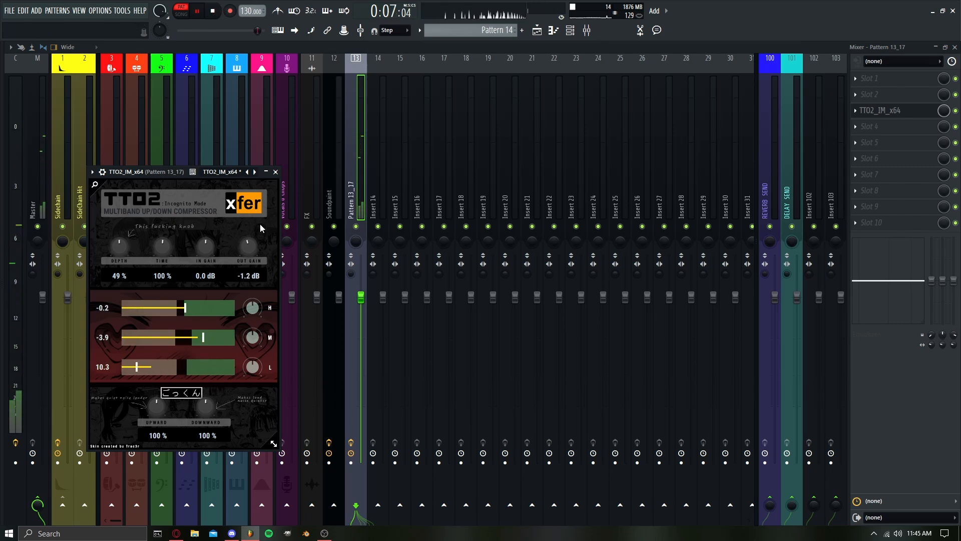
# - Add Fruity Parametric EQ 2 to slot 5 of the Pattern 13_17 mixer track and make band 1 a high-pass filter
pyautogui.click(870, 142)
pyautogui.moveTo(791, 167)
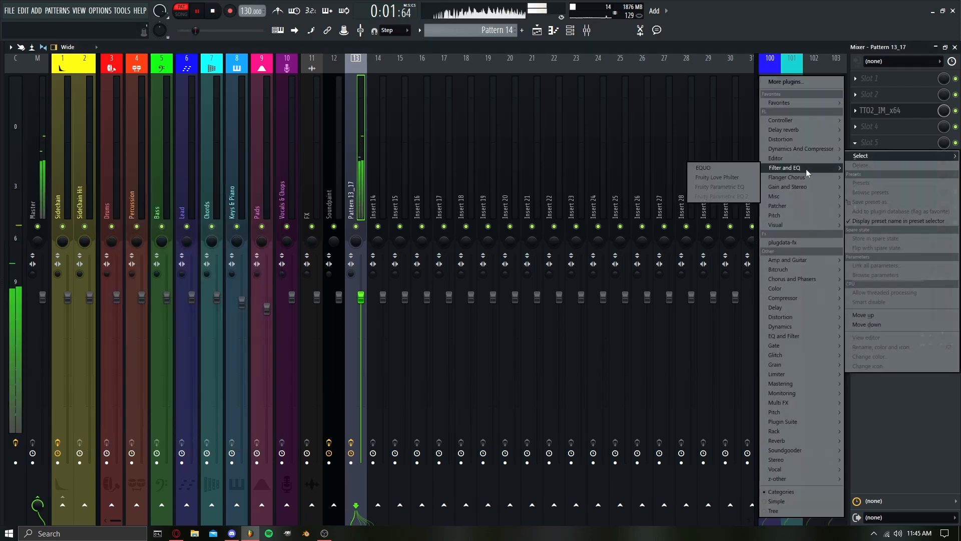
pyautogui.click(711, 196)
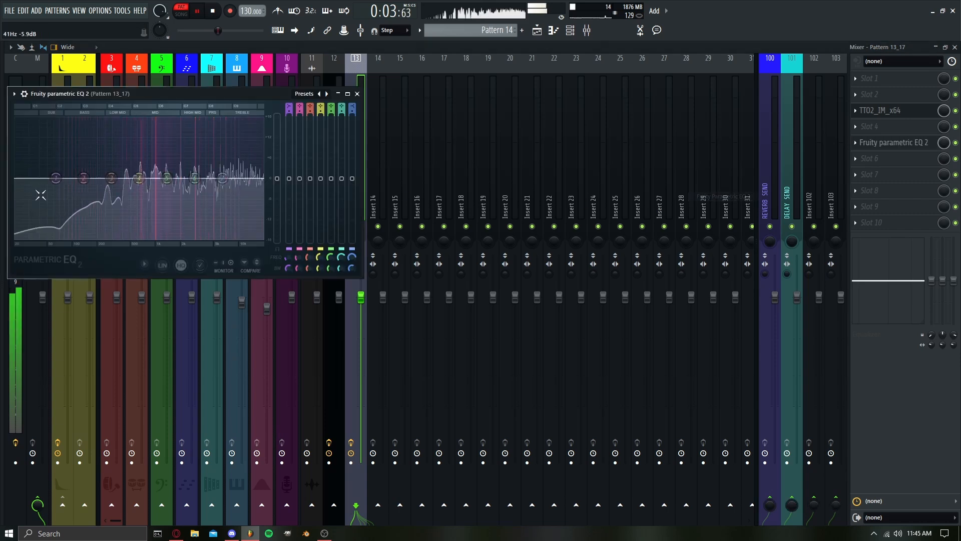
pyautogui.rightClick(56, 179)
pyautogui.moveTo(80, 205)
pyautogui.click(115, 234)
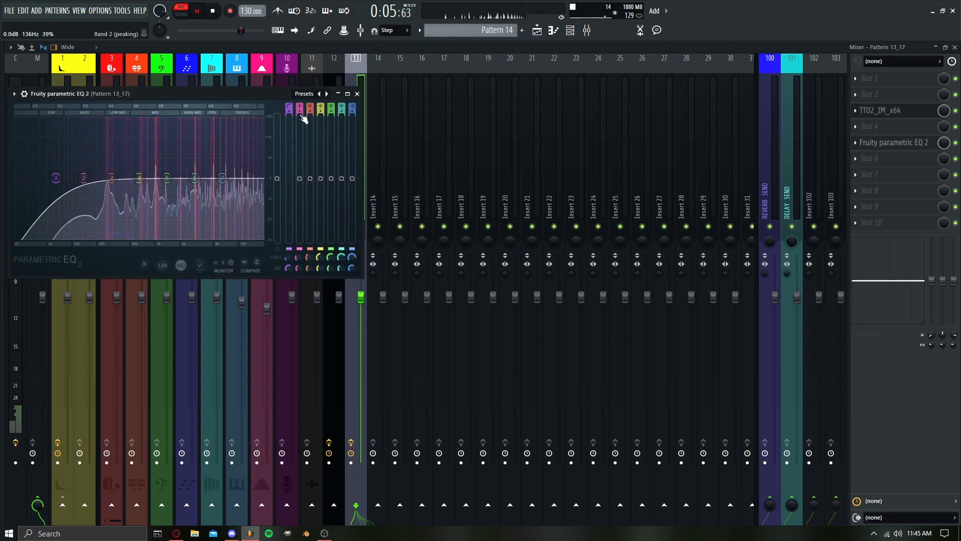
# - Steepen the EQ's high-pass slope, move its cutoff to about 402 Hz, and boost band 6 by about 3 dB
pyautogui.moveTo(289, 112); pyautogui.dragTo(289, 99)
pyautogui.moveTo(56, 179); pyautogui.dragTo(123, 179)
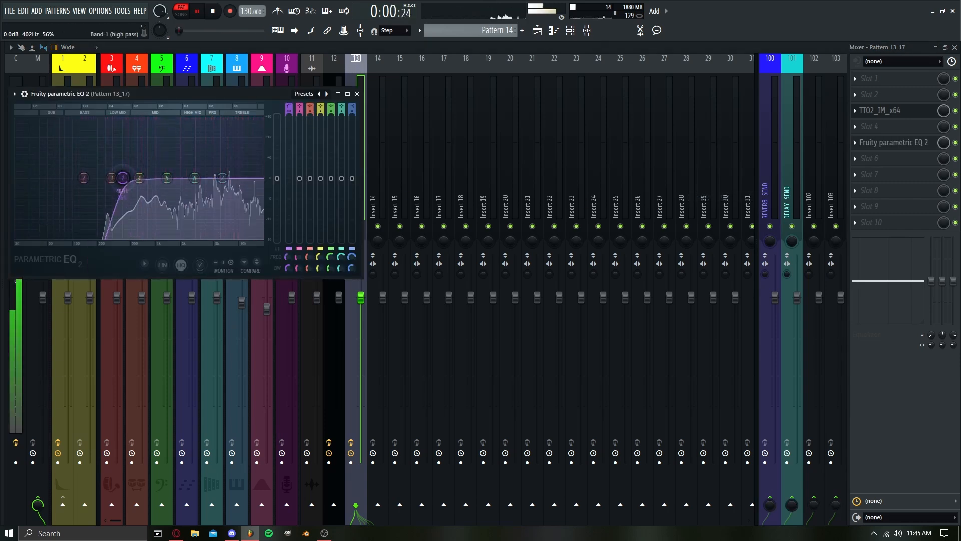
pyautogui.moveTo(195, 178); pyautogui.dragTo(204, 170)
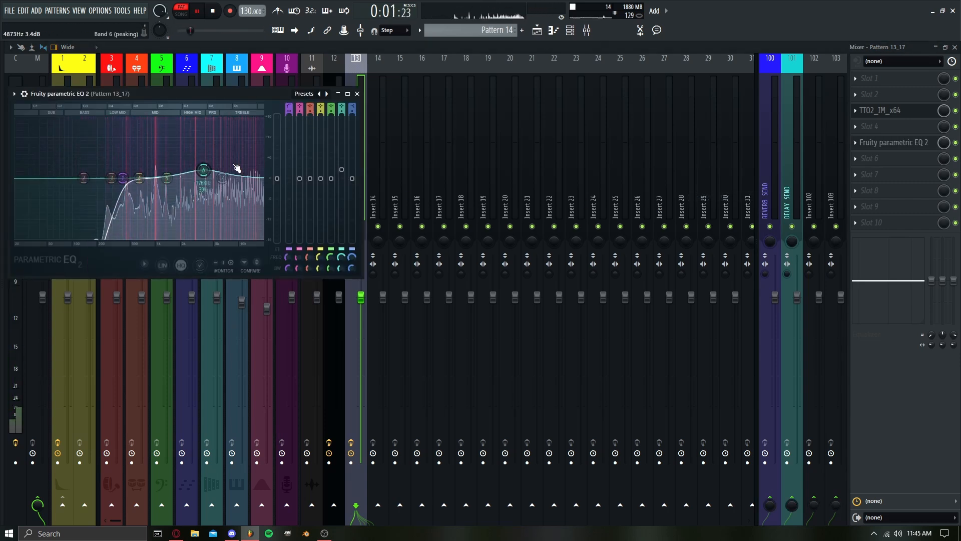
# - Paste the copied slice notes into the Pattern 13_17 channel of Pattern 13, audition them, and display the channel's piano roll
pyautogui.click(570, 30)
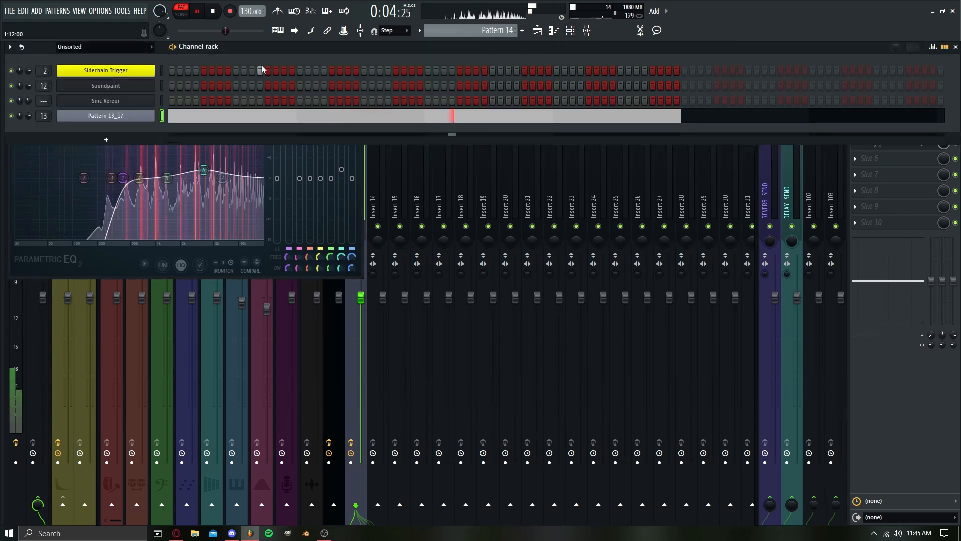
pyautogui.press('space')
pyautogui.scroll(-1, 509, 31)
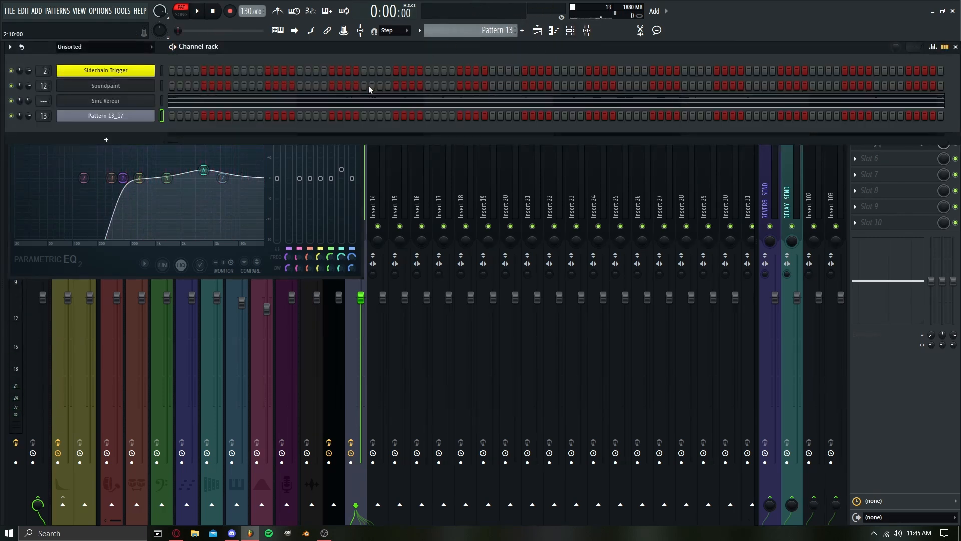
pyautogui.hotkey('ctrl', 'v')
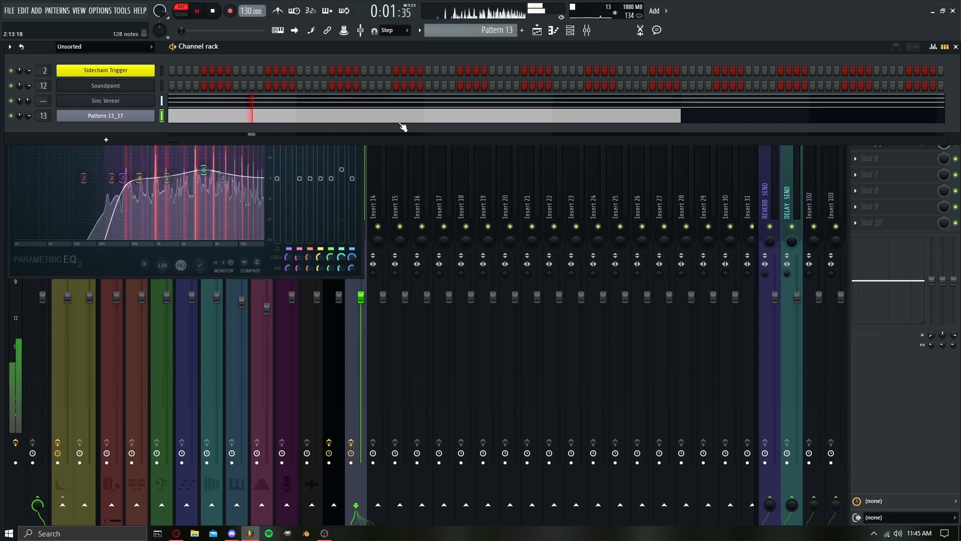
pyautogui.click(400, 116)
pyautogui.press('space')
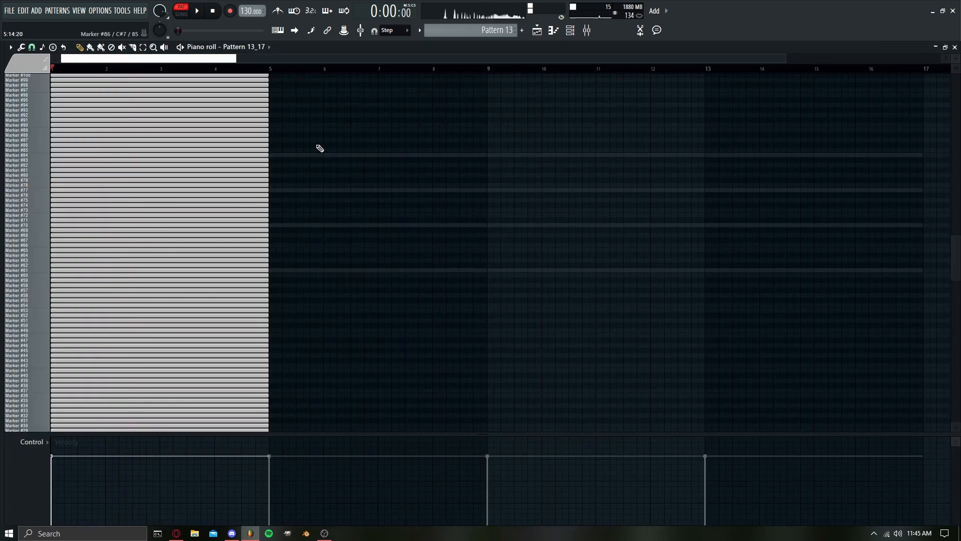
# - Play the arrangement in song mode and lower the Pattern 13_17 mixer track's volume well below its default level
pyautogui.press('space')
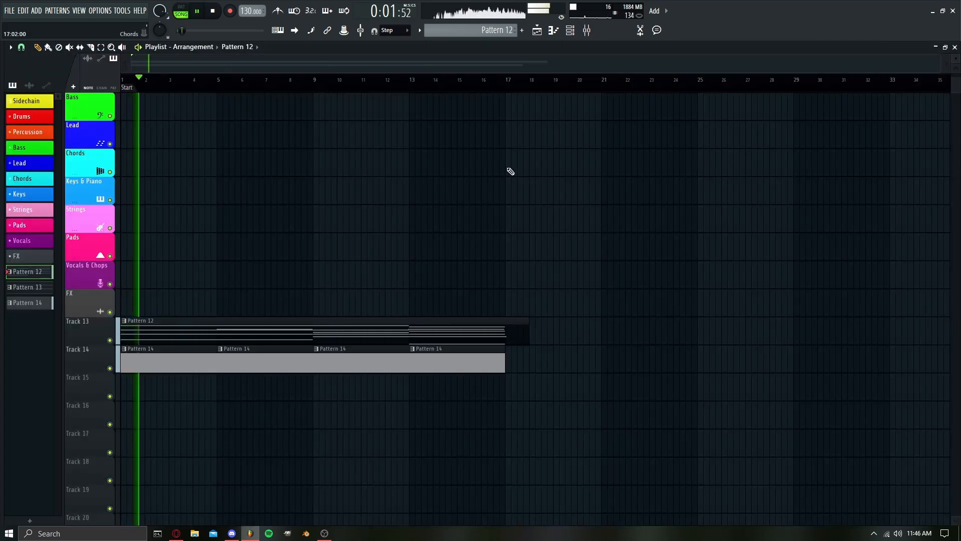
pyautogui.click(573, 34)
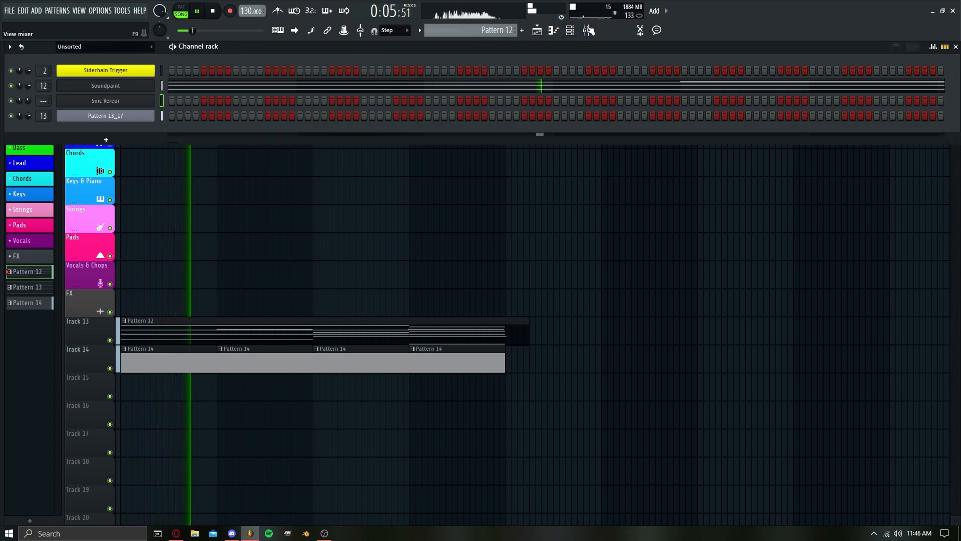
pyautogui.press('F9')
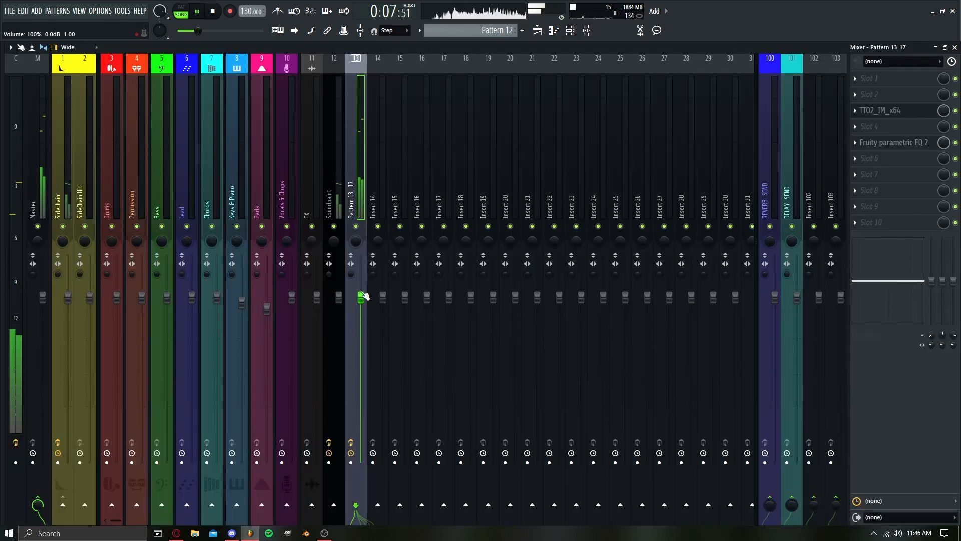
pyautogui.moveTo(360, 296); pyautogui.dragTo(366, 400)
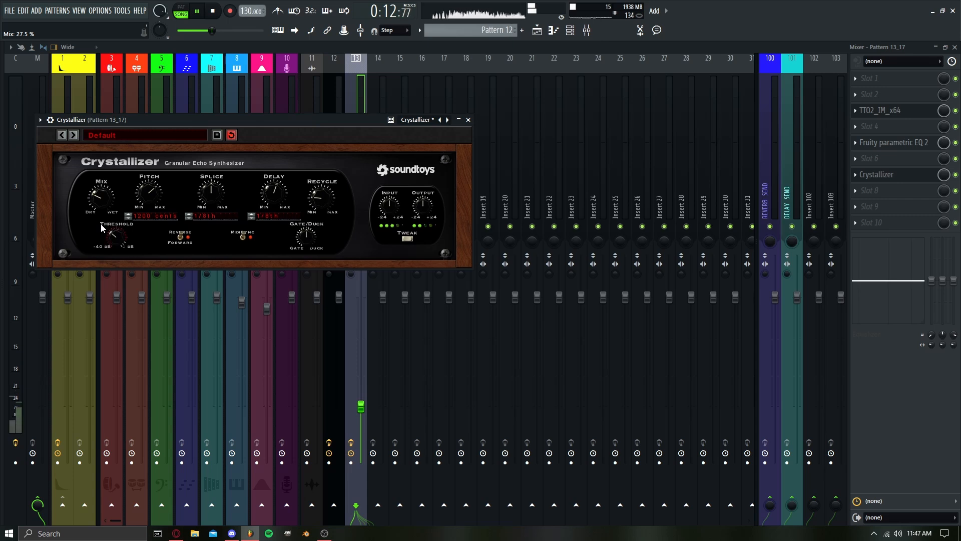
pyautogui.click(210, 21)
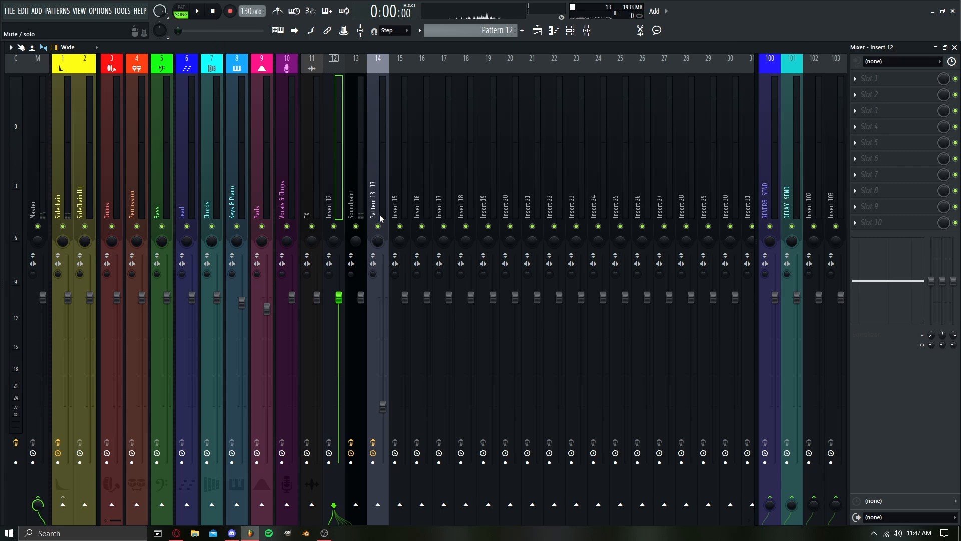
# - Route the Soundpaint and Pattern 13_17 mixer tracks into Insert 12
pyautogui.click(357, 194)
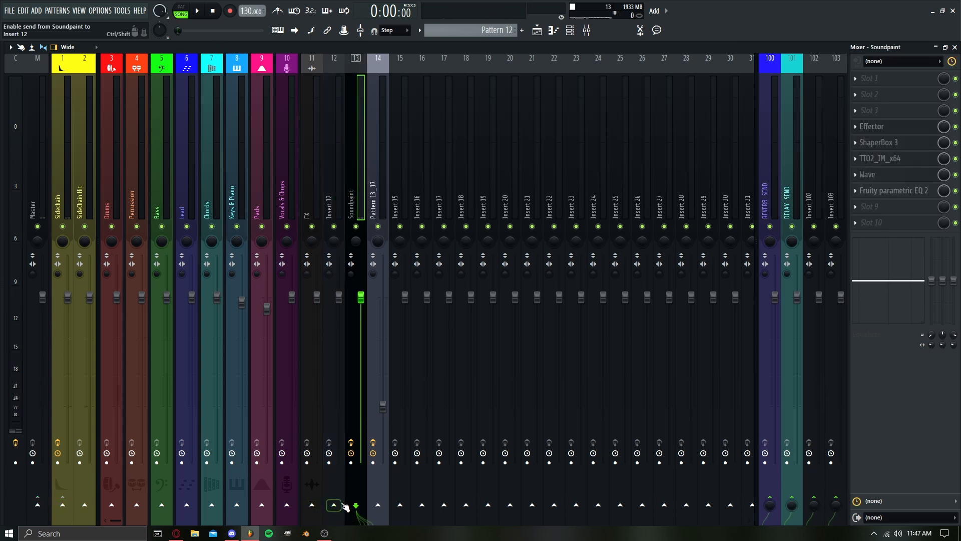
pyautogui.click(379, 280)
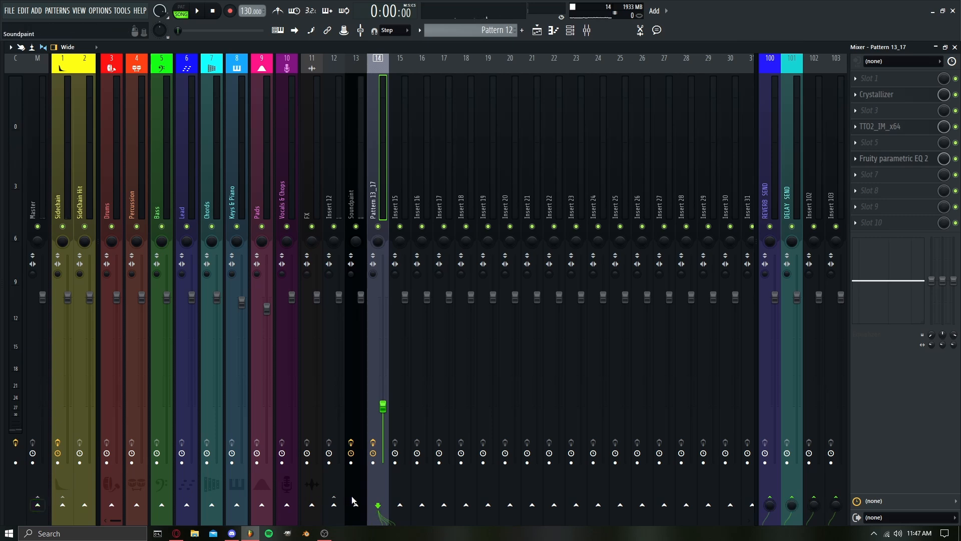
# - Load TTO2_IM_x64 into slot 5 of Insert 12 and set its depth to 18%
pyautogui.click(344, 174)
pyautogui.click(871, 142)
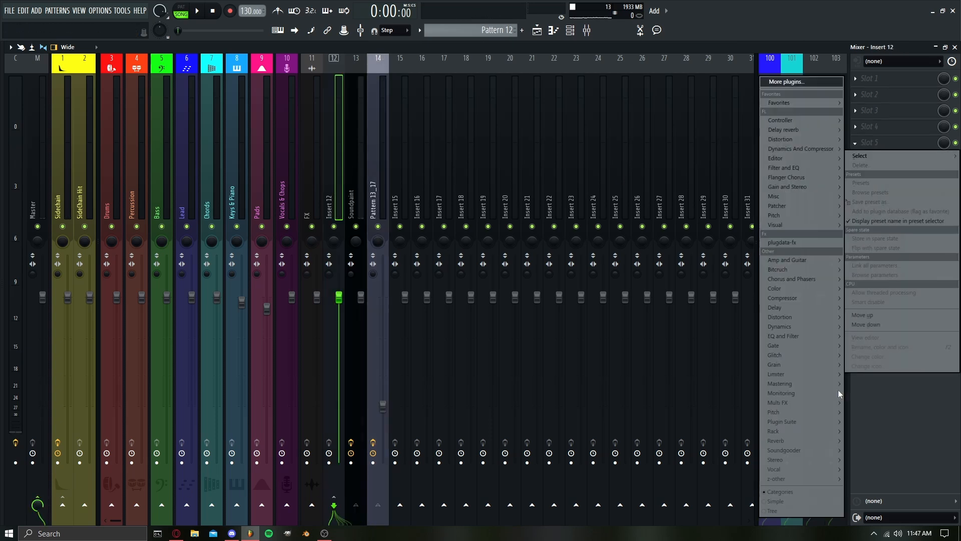
pyautogui.moveTo(803, 451)
pyautogui.click(731, 503)
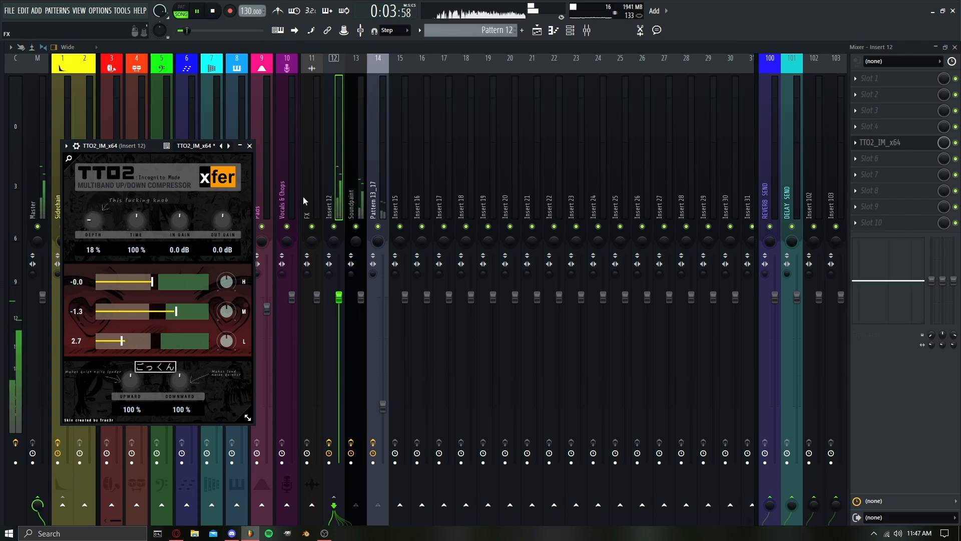
pyautogui.click(249, 145)
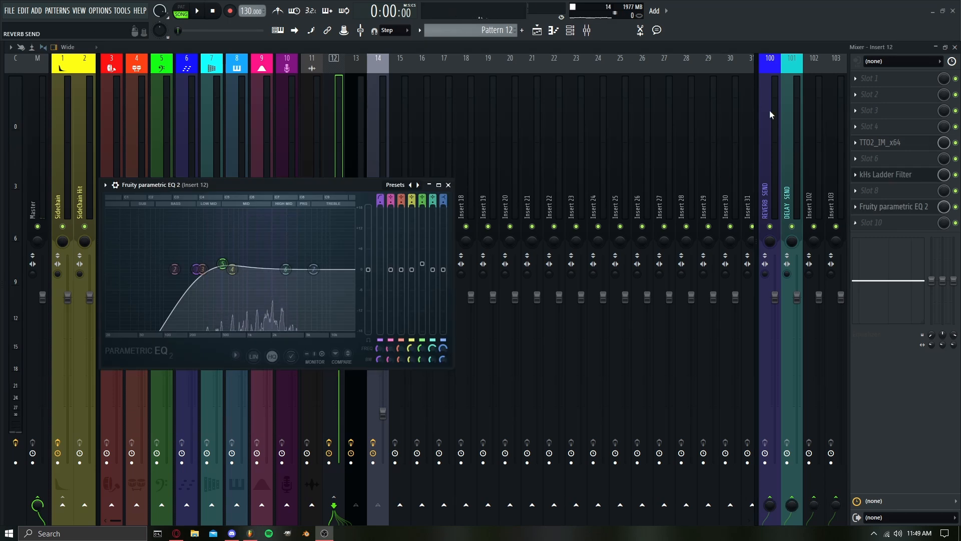
# - Check the kHs Ladder Filter and Fruity Parametric EQ 2 on Insert 12, and audition the arrangement in the playlist
pyautogui.click(877, 181)
pyautogui.click(888, 202)
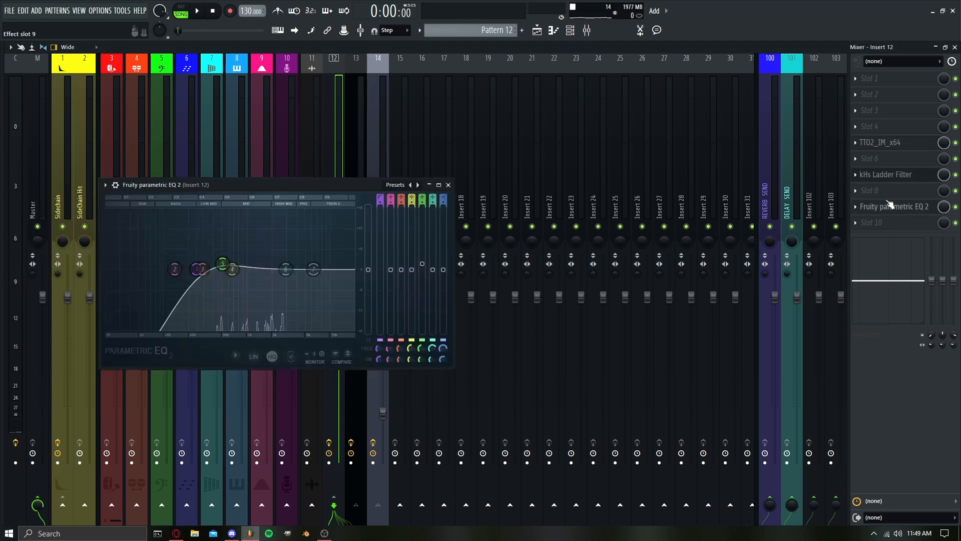
pyautogui.click(889, 204)
pyautogui.click(537, 30)
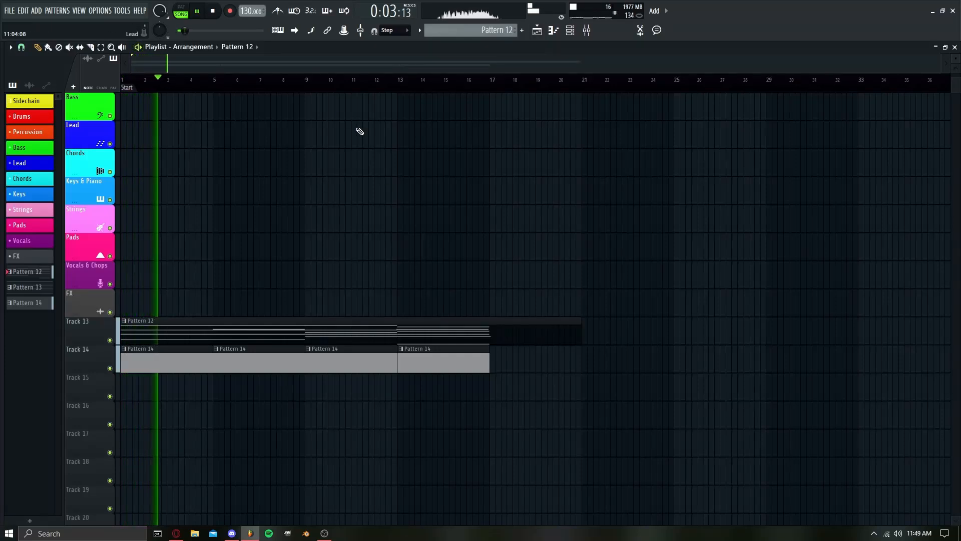
pyautogui.click(198, 19)
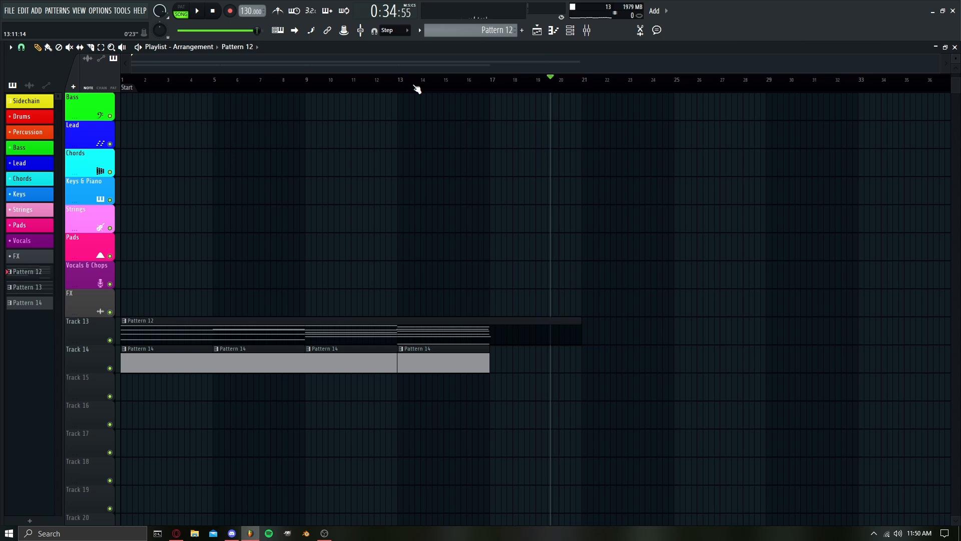
# - Examine the effect chains of the Soundpaint mixer track and Insert 12
pyautogui.click(588, 30)
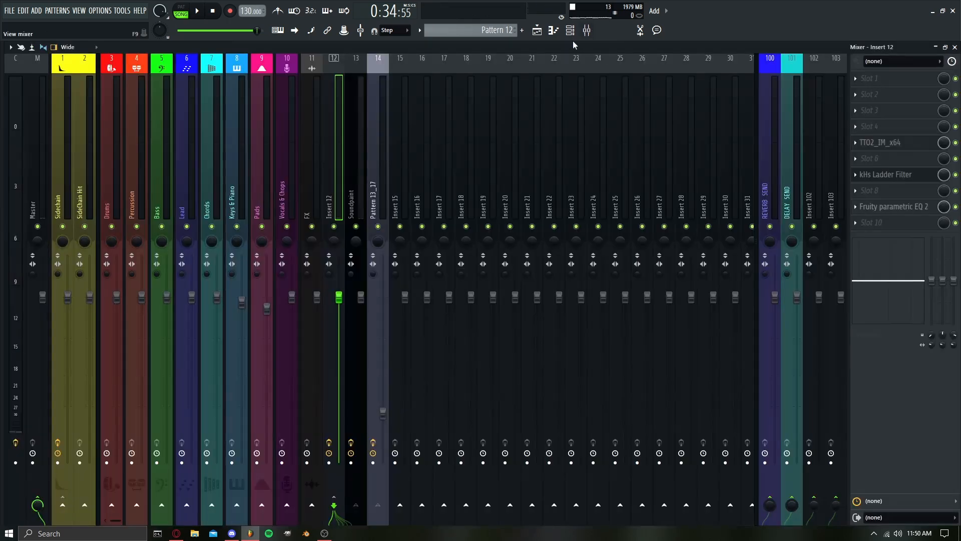
pyautogui.click(359, 171)
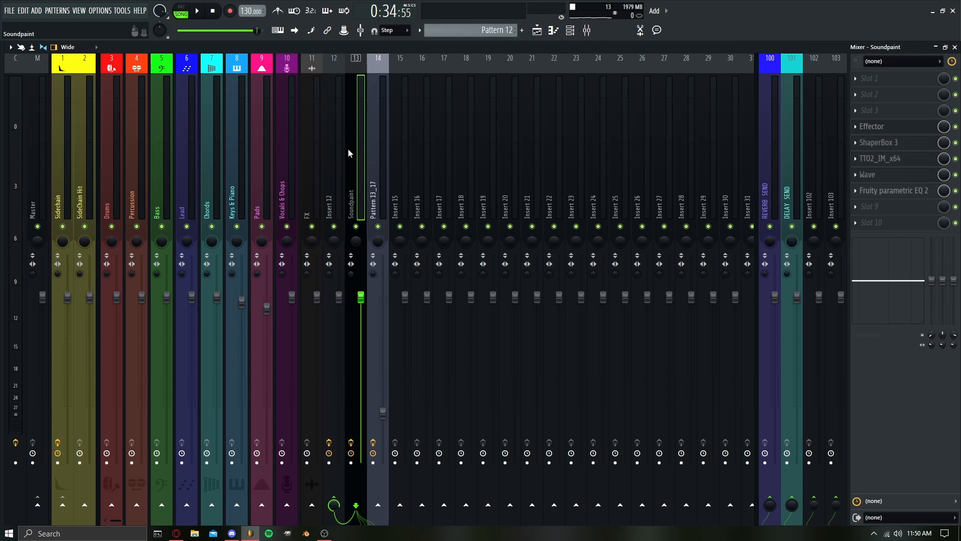
pyautogui.click(335, 195)
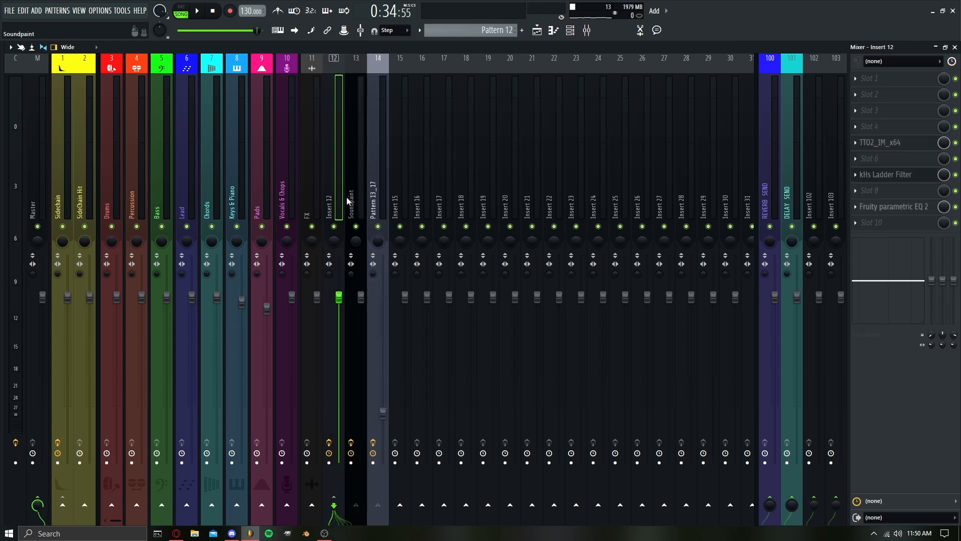